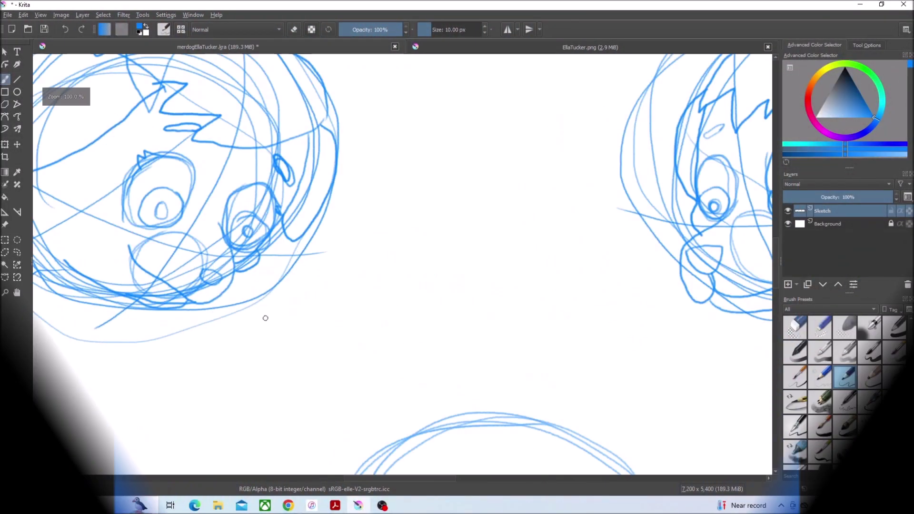
# Step: Add a new layer named LineArt and pick the black Ink-2 Fineliner brush
pyautogui.click(103, 16)
pyautogui.press('Escape')
pyautogui.press('Insert')
pyautogui.doubleClick(824, 210)
pyautogui.write('LineArt')
pyautogui.press('Return')
pyautogui.click(871, 402)
pyautogui.press('d')
pyautogui.scroll(4, 402, 264)
# Step: Ink the nose outline, undoing misplaced strokes and erasing its overhanging ends
pyautogui.moveTo(394, 210); pyautogui.dragTo(500, 210)
pyautogui.hotkey('ctrl', 'z')
pyautogui.moveTo(536, 160); pyautogui.dragTo(574, 183)
pyautogui.hotkey('ctrl', 'z')
pyautogui.scroll(2, 565, 135)
pyautogui.moveTo(491, 142); pyautogui.dragTo(536, 245)
pyautogui.click(821, 328)
pyautogui.moveTo(491, 141); pyautogui.dragTo(502, 143)
pyautogui.moveTo(519, 255); pyautogui.dragTo(523, 258)
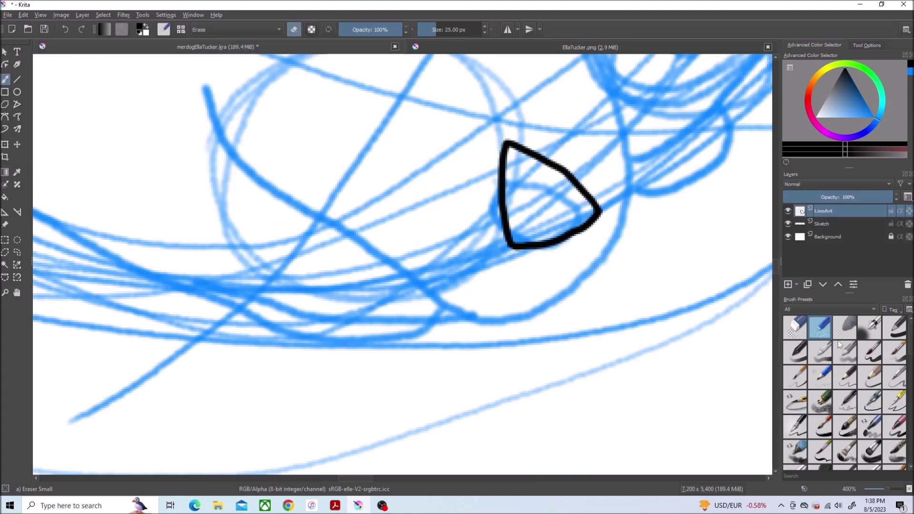
# Step: Ink a line from the nose toward the muzzle and a long line down the head's side
pyautogui.click(871, 402)
pyautogui.scroll(-2, 628, 257)
pyautogui.scroll(2, 581, 205)
pyautogui.moveTo(555, 298)
pyautogui.mouseDown()
pyautogui.moveTo(276, 220)
pyautogui.moveTo(235, 143)
pyautogui.mouseUp()
pyautogui.hotkey('ctrl', 'Tab')
# Step: Ink the left eye outline with its iris and pupil circles
pyautogui.hotkey('ctrl', 'Tab')
pyautogui.scroll(-2, 700, 322)
pyautogui.scroll(1, 708, 220)
pyautogui.moveTo(689, 72)
pyautogui.mouseDown()
pyautogui.moveTo(550, 378)
pyautogui.moveTo(184, 266)
pyautogui.mouseUp()
pyautogui.click(66, 28)
pyautogui.click(82, 30)
pyautogui.hotkey('ctrl', 'Tab')
pyautogui.hotkey('ctrl', 'Tab')
pyautogui.scroll(1, 597, 264)
pyautogui.moveTo(329, 145)
pyautogui.mouseDown()
pyautogui.moveTo(357, 373)
pyautogui.moveTo(343, 138)
pyautogui.mouseUp()
pyautogui.moveTo(533, 288); pyautogui.dragTo(363, 128)
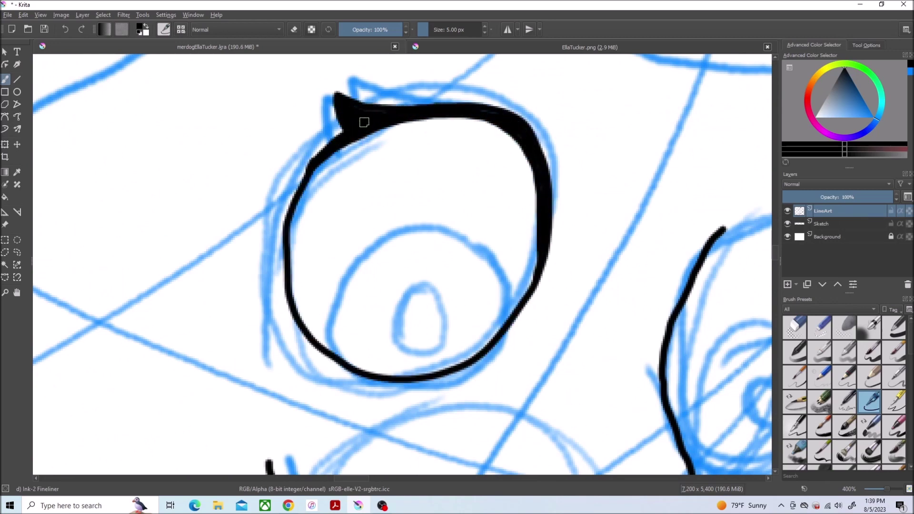
pyautogui.moveTo(519, 293)
pyautogui.mouseDown()
pyautogui.moveTo(449, 208)
pyautogui.moveTo(452, 360)
pyautogui.mouseUp()
pyautogui.moveTo(419, 254); pyautogui.dragTo(426, 256)
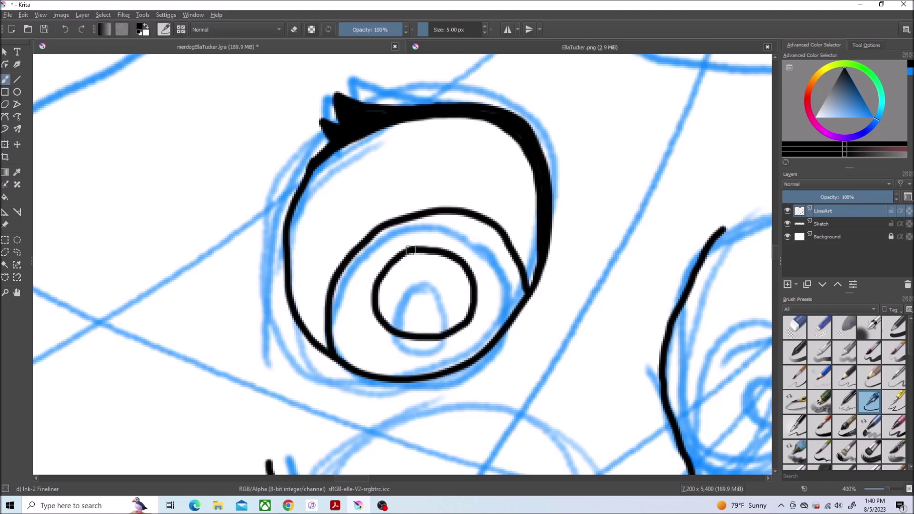
pyautogui.scroll(-3, 311, 178)
pyautogui.scroll(3, 621, 250)
# Step: Ink the right eye outline with its iris and pupil
pyautogui.moveTo(119, 286); pyautogui.dragTo(162, 116)
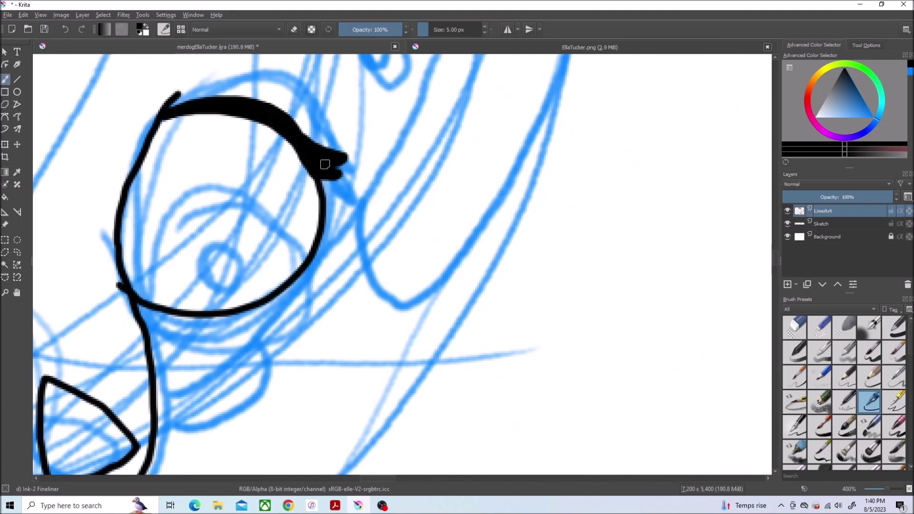
pyautogui.scroll(1, 326, 265)
pyautogui.moveTo(310, 247); pyautogui.dragTo(289, 266)
pyautogui.scroll(-3, 248, 260)
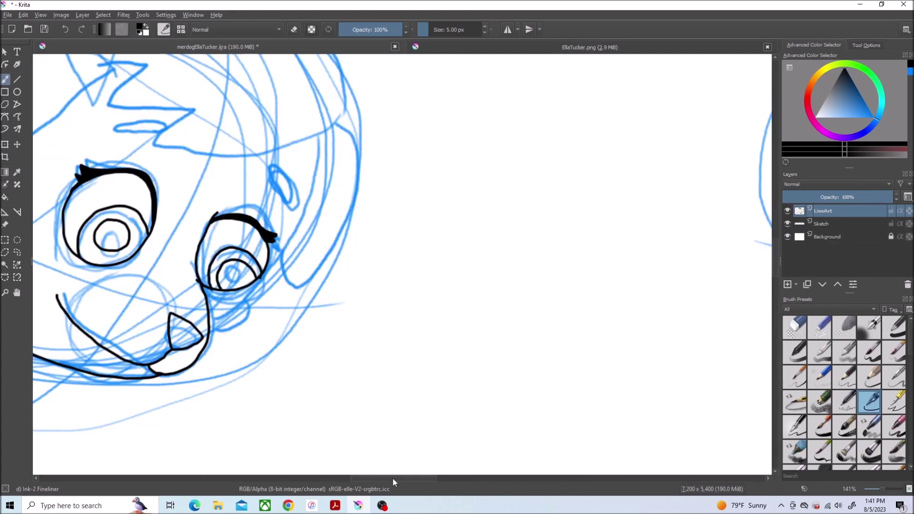
pyautogui.scroll(2, 300, 286)
# Step: Ink two hair spikes, a large curve around the head, and one long cheek line
pyautogui.moveTo(442, 175)
pyautogui.mouseDown()
pyautogui.moveTo(300, 295)
pyautogui.moveTo(488, 254)
pyautogui.mouseUp()
pyautogui.moveTo(395, 296); pyautogui.dragTo(545, 286)
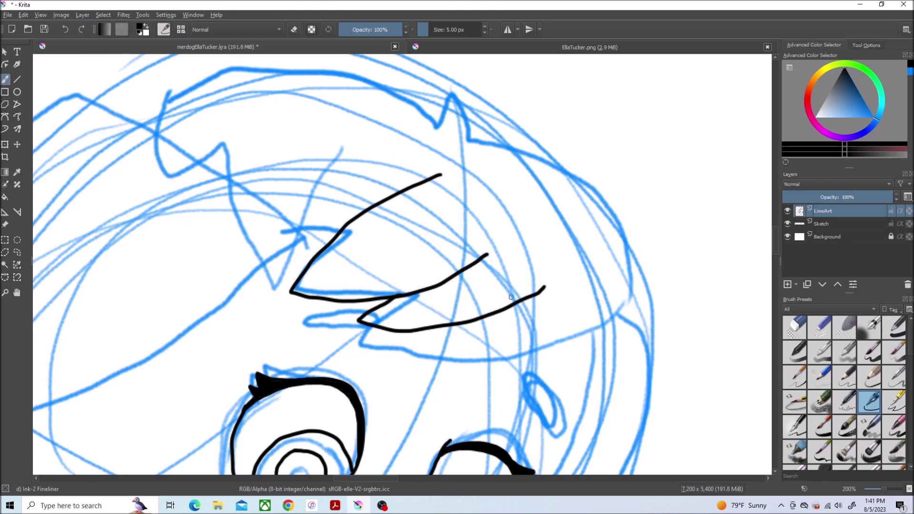
pyautogui.moveTo(460, 322); pyautogui.dragTo(471, 147)
pyautogui.scroll(-4, 774, 256)
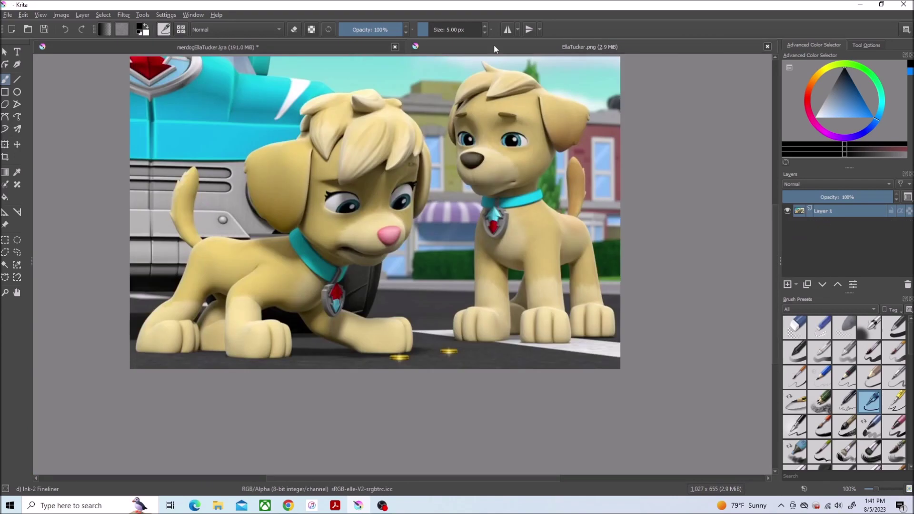
pyautogui.moveTo(422, 362)
pyautogui.mouseDown()
pyautogui.moveTo(519, 209)
pyautogui.moveTo(539, 110)
pyautogui.mouseUp()
pyautogui.hotkey('ctrl', 'z')
pyautogui.hotkey('ctrl', 'z')
pyautogui.moveTo(376, 395); pyautogui.dragTo(555, 137)
# Step: Save the drawing
pyautogui.click(8, 14)
pyautogui.click(19, 67)
pyautogui.scroll(4, 348, 338)
pyautogui.press('/')
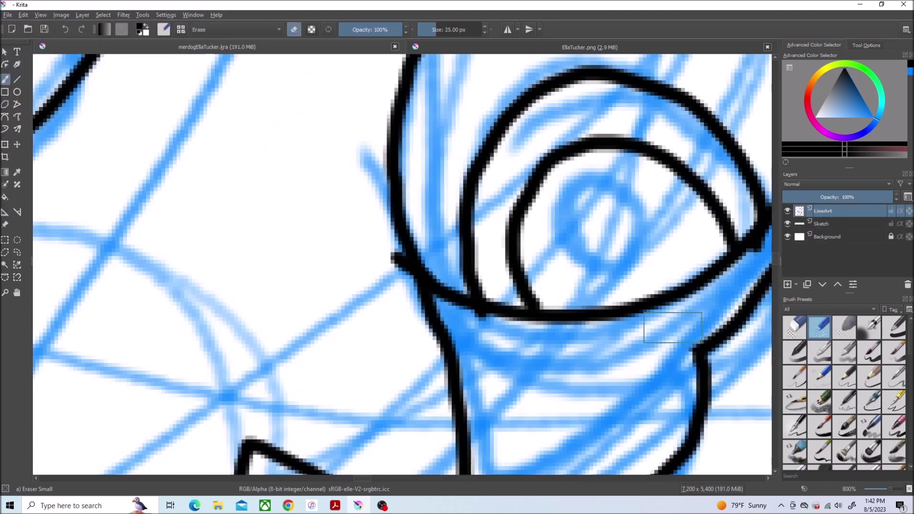
pyautogui.scroll(-6, 365, 306)
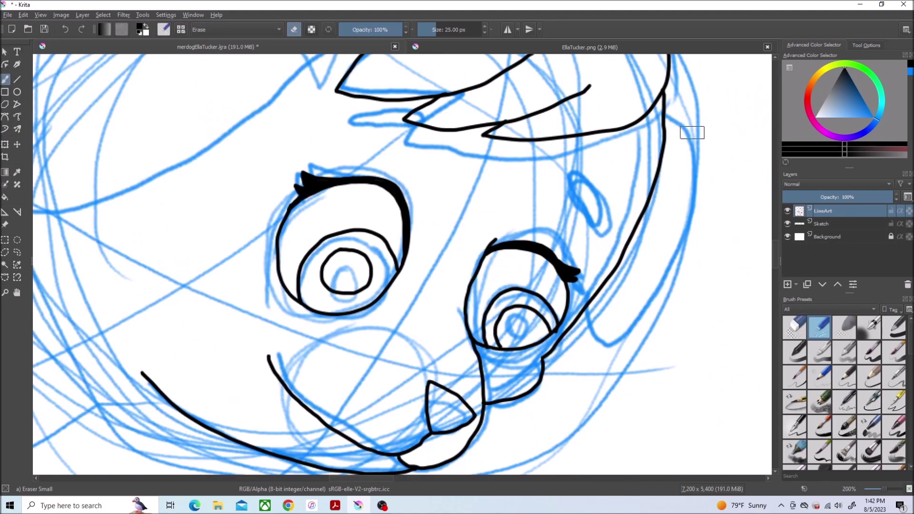
pyautogui.scroll(8, 486, 252)
# Step: Checking the reference, ink the long head outline and the ear's hook line
pyautogui.hotkey('ctrl', 'shift', 'f')
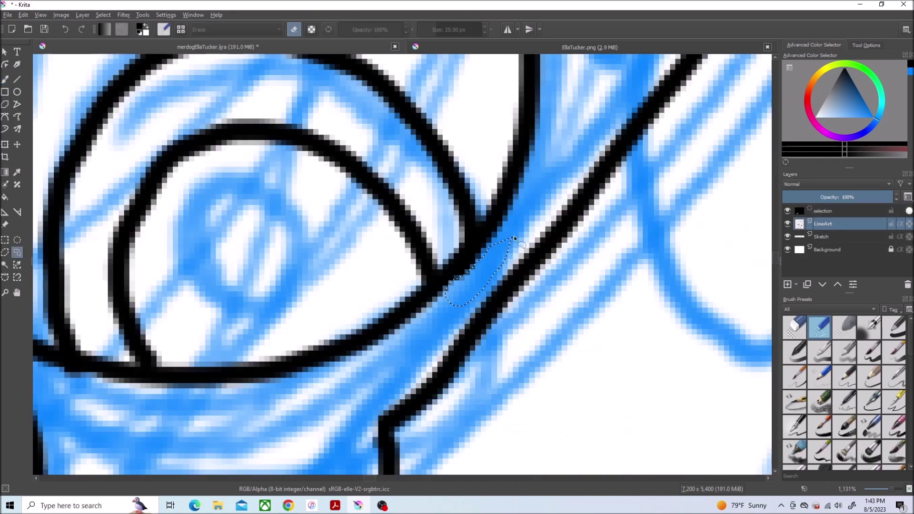
pyautogui.scroll(-8, 486, 252)
pyautogui.hotkey('ctrl', 'Tab')
pyautogui.hotkey('ctrl', 'Tab')
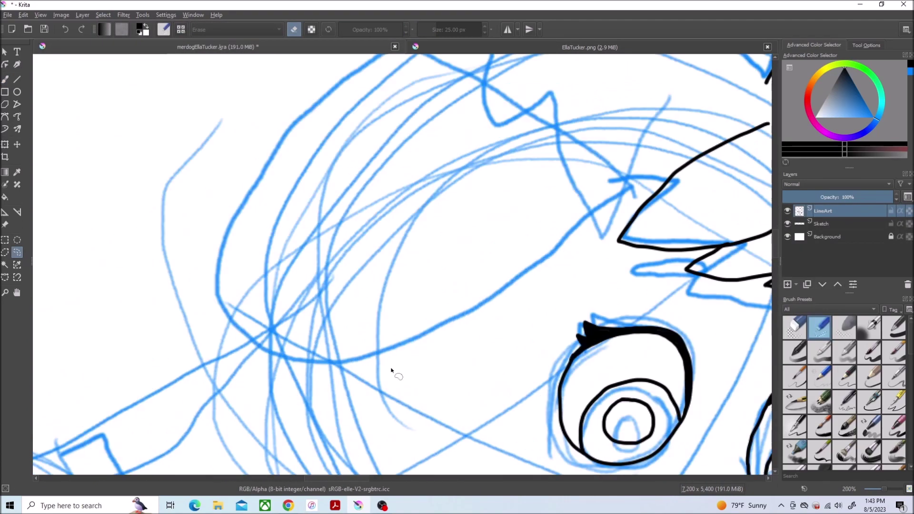
pyautogui.scroll(3, 705, 247)
pyautogui.press('/')
pyautogui.moveTo(728, 124); pyautogui.dragTo(201, 310)
pyautogui.moveTo(731, 125)
pyautogui.mouseDown()
pyautogui.moveTo(735, 301)
pyautogui.moveTo(327, 126)
pyautogui.mouseUp()
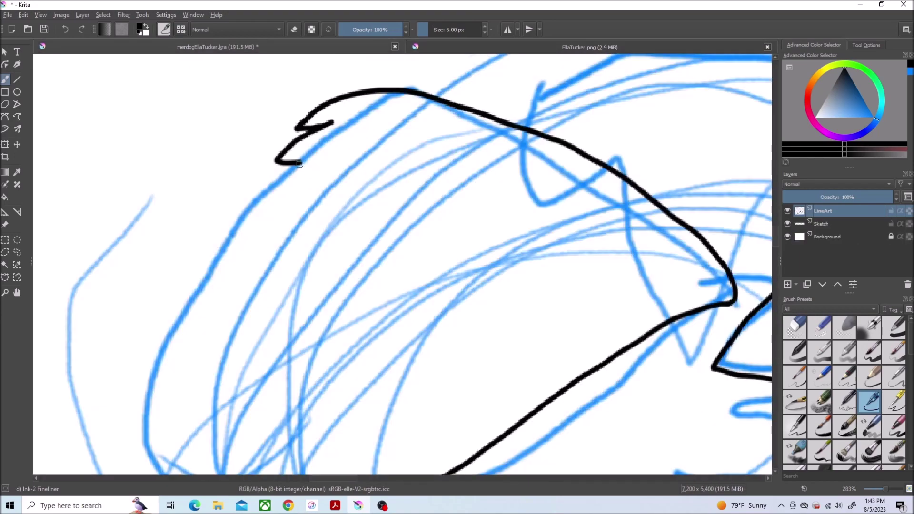
pyautogui.moveTo(299, 163)
pyautogui.mouseDown()
pyautogui.moveTo(153, 369)
pyautogui.moveTo(166, 392)
pyautogui.moveTo(155, 208)
pyautogui.mouseUp()
# Step: Finish the ear with a short line leftward and its outline down the right side
pyautogui.scroll(-5, 198, 161)
pyautogui.hotkey('ctrl', 'Tab')
pyautogui.hotkey('ctrl', 'Tab')
pyautogui.hotkey('ctrl', 'Tab')
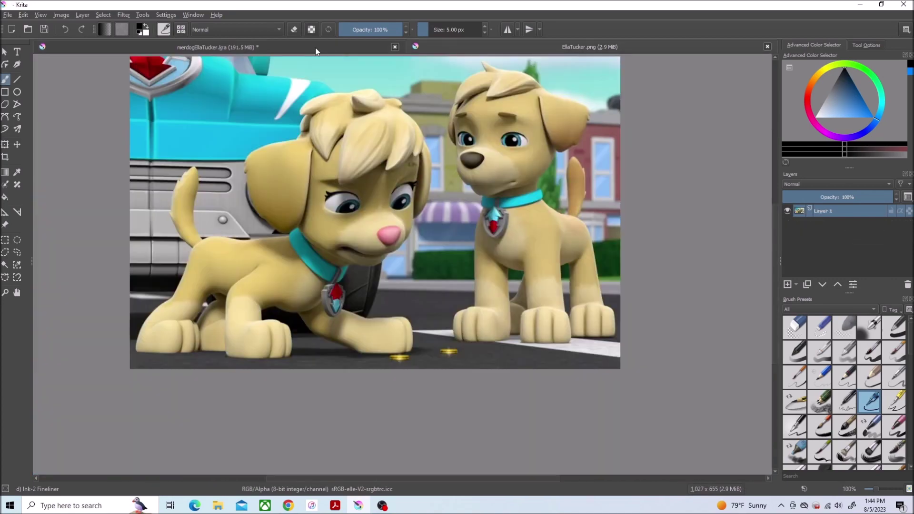
pyautogui.click(316, 47)
pyautogui.moveTo(454, 193); pyautogui.dragTo(171, 236)
pyautogui.scroll(-5, 389, 213)
pyautogui.hotkey('ctrl', 'Tab')
pyautogui.hotkey('ctrl', 'Tab')
pyautogui.scroll(4, 506, 130)
pyautogui.moveTo(498, 108); pyautogui.dragTo(409, 313)
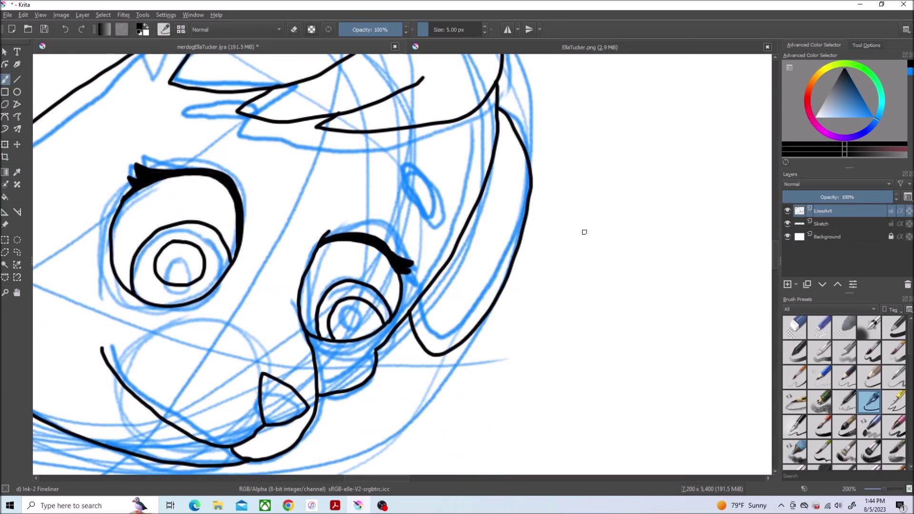
pyautogui.scroll(-5, 403, 177)
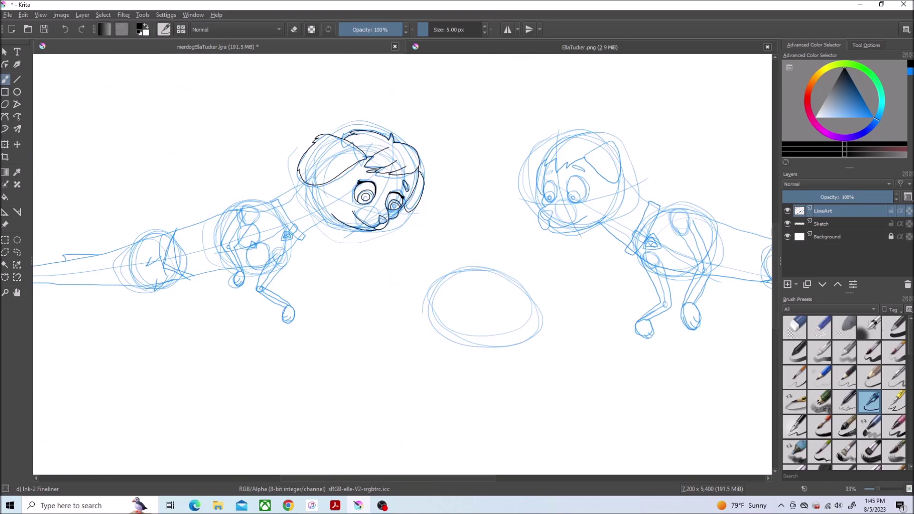
# Step: Ink the first puppy's collar tag outline, its strap and the gem inside the tag in black
pyautogui.scroll(10, 289, 141)
pyautogui.press('e')
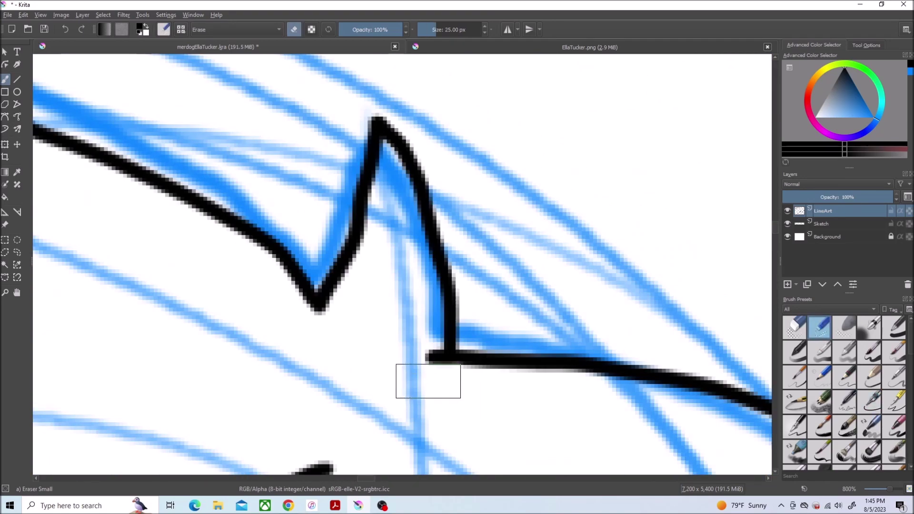
pyautogui.scroll(-5, 428, 381)
pyautogui.scroll(5, 267, 262)
pyautogui.scroll(-2, 266, 245)
pyautogui.scroll(2, 368, 279)
pyautogui.scroll(2, 367, 279)
pyautogui.press('e')
pyautogui.moveTo(316, 265)
pyautogui.mouseDown()
pyautogui.moveTo(241, 254)
pyautogui.moveTo(346, 291)
pyautogui.moveTo(400, 149)
pyautogui.mouseUp()
pyautogui.moveTo(372, 312)
pyautogui.mouseDown()
pyautogui.moveTo(474, 188)
pyautogui.moveTo(399, 122)
pyautogui.mouseUp()
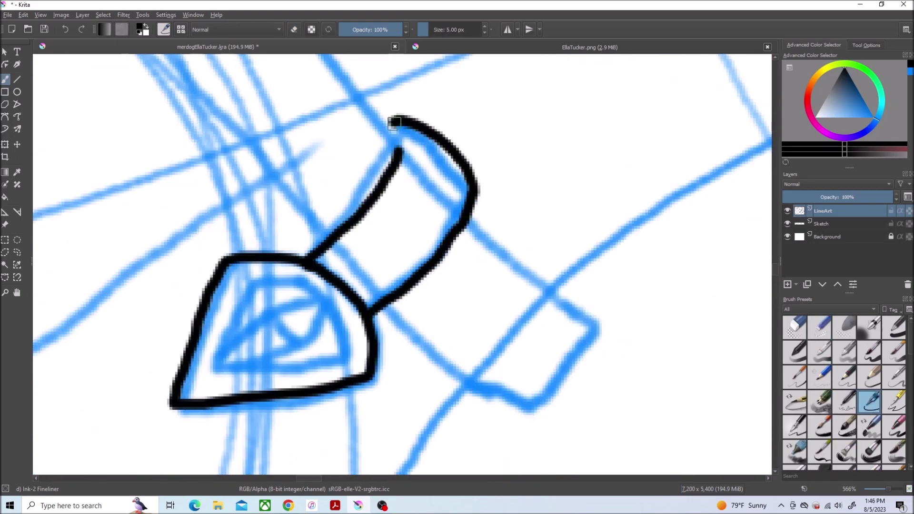
pyautogui.moveTo(202, 374); pyautogui.dragTo(230, 328)
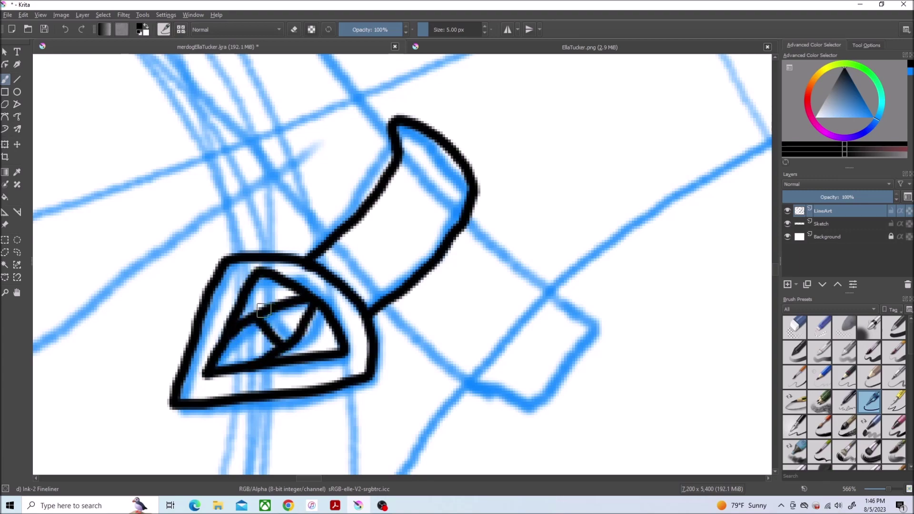
# Step: Ink the collar band outline and lower edge, redoing the misplaced line running up from the collar
pyautogui.scroll(-1, 497, 281)
pyautogui.scroll(3, 497, 281)
pyautogui.moveTo(421, 374)
pyautogui.mouseDown()
pyautogui.moveTo(163, 131)
pyautogui.moveTo(380, 451)
pyautogui.mouseUp()
pyautogui.scroll(-2, 517, 259)
pyautogui.moveTo(496, 259)
pyautogui.mouseDown()
pyautogui.moveTo(564, 381)
pyautogui.moveTo(414, 315)
pyautogui.mouseUp()
pyautogui.scroll(-2, 516, 259)
pyautogui.hscroll(5, 516, 259)
pyautogui.moveTo(477, 186); pyautogui.dragTo(195, 307)
pyautogui.hotkey('ctrl', 'z')
pyautogui.moveTo(441, 190); pyautogui.dragTo(210, 355)
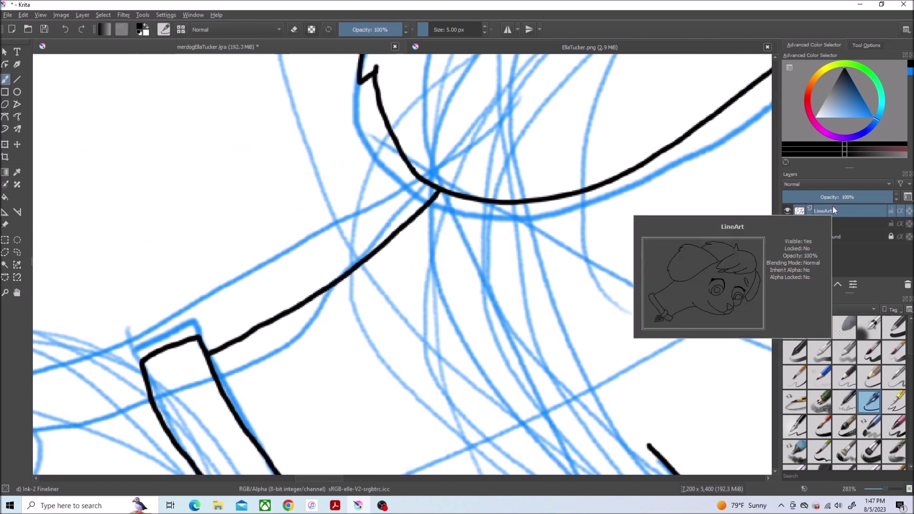
pyautogui.scroll(-3, 555, 262)
pyautogui.scroll(3, 369, 246)
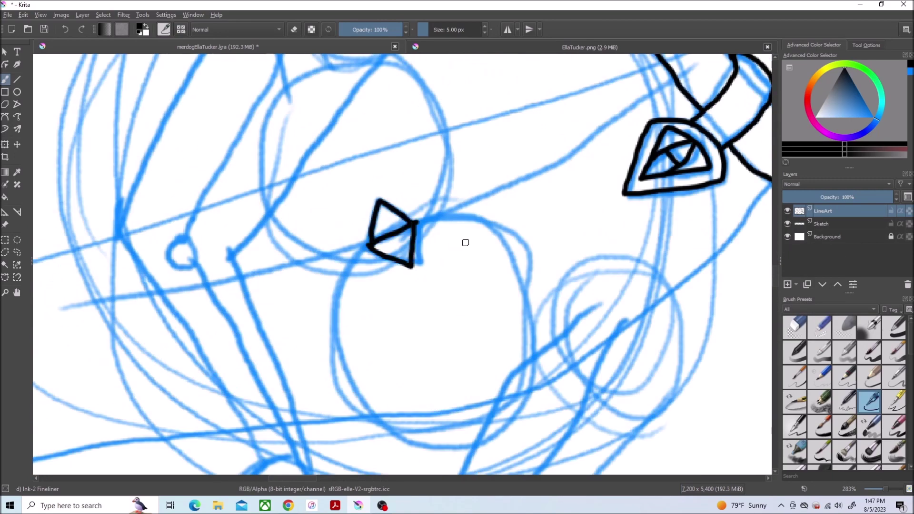
# Step: Ink the lower and upper front paws with toe lines, erasing a stray bit of paw
pyautogui.moveTo(374, 252); pyautogui.dragTo(443, 368)
pyautogui.moveTo(517, 416)
pyautogui.mouseDown()
pyautogui.moveTo(436, 237)
pyautogui.moveTo(417, 236)
pyautogui.mouseUp()
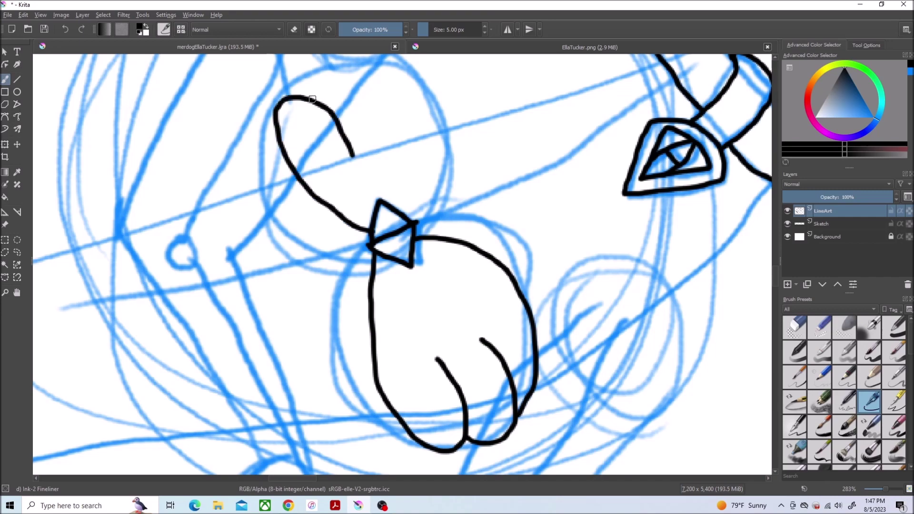
pyautogui.scroll(-2, 409, 200)
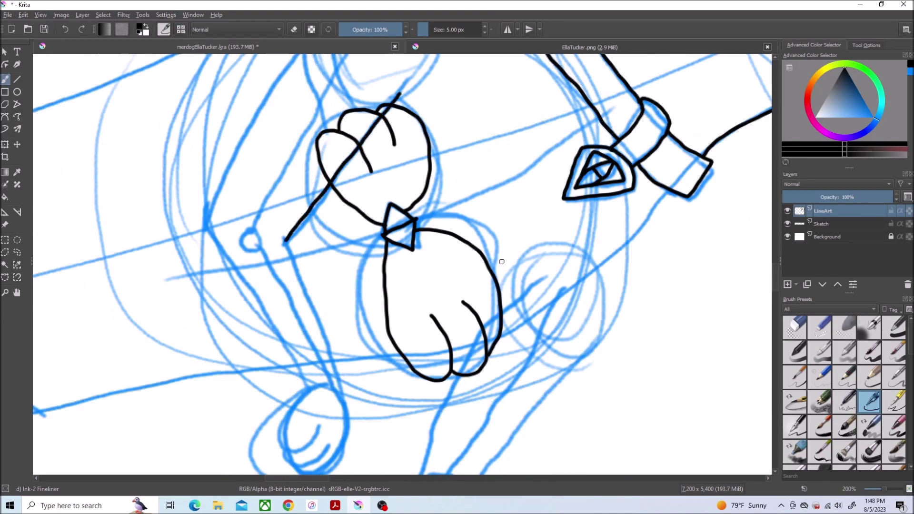
pyautogui.scroll(-3, 425, 177)
pyautogui.moveTo(286, 86); pyautogui.dragTo(310, 158)
pyautogui.scroll(3, 303, 259)
pyautogui.moveTo(505, 107); pyautogui.dragTo(524, 212)
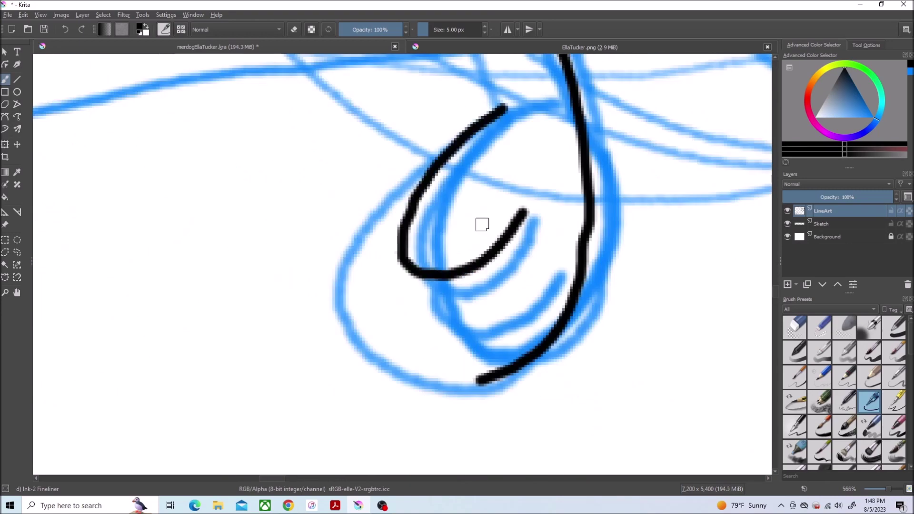
pyautogui.moveTo(405, 269); pyautogui.dragTo(555, 266)
pyautogui.moveTo(438, 324); pyautogui.dragTo(519, 360)
pyautogui.click(826, 329)
pyautogui.scroll(-3, 504, 403)
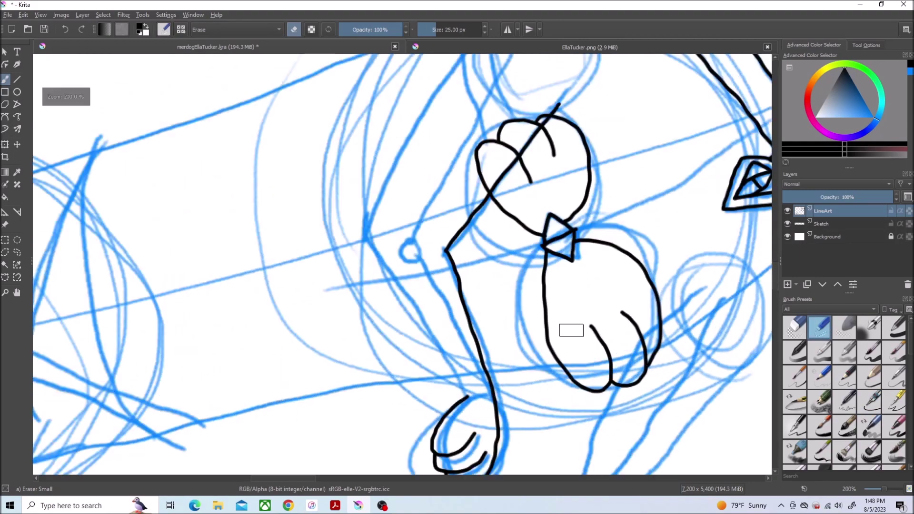
pyautogui.scroll(1, 567, 327)
pyautogui.click(871, 402)
# Step: Ink the long outline strokes running down from the collar toward the lower-left paw
pyautogui.moveTo(404, 434); pyautogui.dragTo(289, 186)
pyautogui.scroll(5, 713, 74)
pyautogui.moveTo(713, 75)
pyautogui.mouseDown()
pyautogui.moveTo(478, 96)
pyautogui.moveTo(296, 351)
pyautogui.mouseUp()
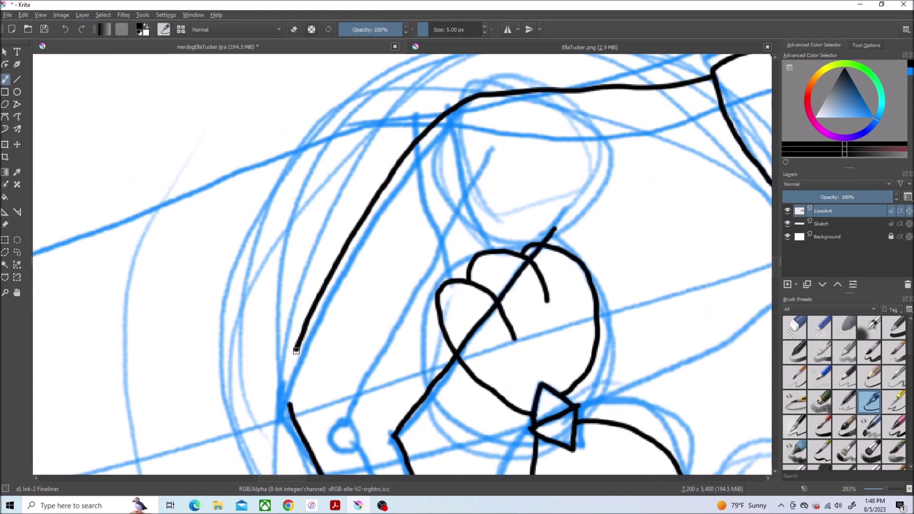
pyautogui.moveTo(571, 193)
pyautogui.mouseDown()
pyautogui.moveTo(362, 69)
pyautogui.moveTo(67, 69)
pyautogui.mouseUp()
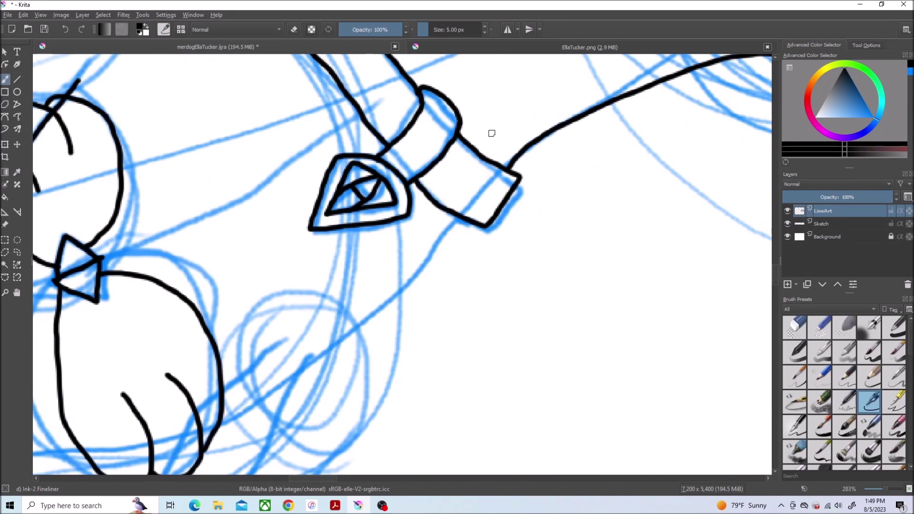
pyautogui.moveTo(473, 224); pyautogui.dragTo(214, 436)
pyautogui.scroll(-3, 540, 196)
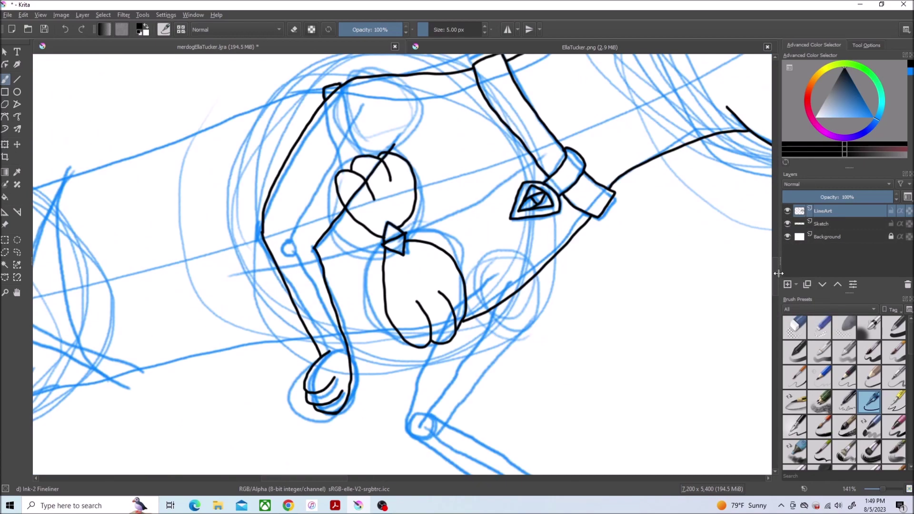
pyautogui.scroll(3, 449, 347)
# Step: Outline the lower paw and the arm's left edge, closing the arm's corner
pyautogui.moveTo(445, 200); pyautogui.dragTo(453, 372)
pyautogui.moveTo(500, 133)
pyautogui.mouseDown()
pyautogui.moveTo(521, 372)
pyautogui.moveTo(259, 246)
pyautogui.mouseUp()
pyautogui.scroll(5, 746, 231)
pyautogui.scroll(-3, 259, 245)
pyautogui.scroll(2, 286, 286)
pyautogui.moveTo(357, 397)
pyautogui.mouseDown()
pyautogui.moveTo(265, 350)
pyautogui.moveTo(162, 64)
pyautogui.mouseUp()
pyautogui.scroll(3, 239, 231)
pyautogui.moveTo(300, 267)
pyautogui.mouseDown()
pyautogui.moveTo(198, 181)
pyautogui.moveTo(179, 198)
pyautogui.moveTo(348, 290)
pyautogui.moveTo(409, 308)
pyautogui.moveTo(243, 217)
pyautogui.mouseUp()
# Step: Extend the body line upward and join the V's right arm to the long line
pyautogui.press('e')
pyautogui.press('e')
pyautogui.press('e')
pyautogui.scroll(-5, 234, 254)
pyautogui.scroll(1, 704, 309)
pyautogui.press('e')
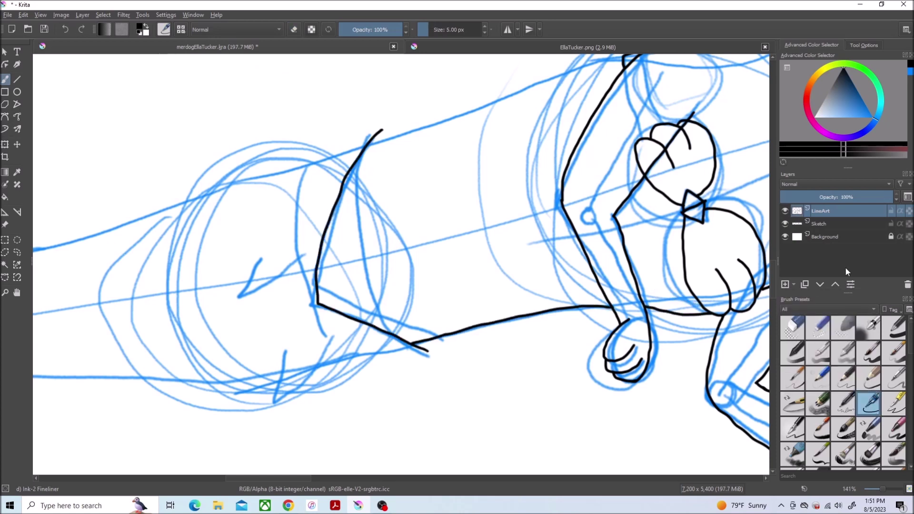
pyautogui.scroll(2, 287, 280)
pyautogui.moveTo(177, 271); pyautogui.dragTo(177, 248)
pyautogui.scroll(-5, 667, 285)
pyautogui.moveTo(535, 212); pyautogui.dragTo(338, 252)
pyautogui.scroll(-2, 388, 379)
# Step: Ink the long fish tail's lower and upper contours, its small fin and forked tail fin
pyautogui.moveTo(552, 272); pyautogui.dragTo(67, 223)
pyautogui.moveTo(523, 143)
pyautogui.mouseDown()
pyautogui.moveTo(336, 205)
pyautogui.moveTo(146, 239)
pyautogui.moveTo(146, 299)
pyautogui.mouseUp()
pyautogui.moveTo(719, 94)
pyautogui.mouseDown()
pyautogui.moveTo(312, 226)
pyautogui.moveTo(36, 299)
pyautogui.mouseUp()
pyautogui.hscroll(-10, 36, 299)
pyautogui.moveTo(604, 299)
pyautogui.mouseDown()
pyautogui.moveTo(245, 364)
pyautogui.moveTo(260, 376)
pyautogui.mouseUp()
pyautogui.moveTo(374, 339)
pyautogui.mouseDown()
pyautogui.moveTo(125, 188)
pyautogui.moveTo(243, 362)
pyautogui.mouseUp()
pyautogui.scroll(-2, 376, 261)
pyautogui.moveTo(376, 261); pyautogui.dragTo(183, 355)
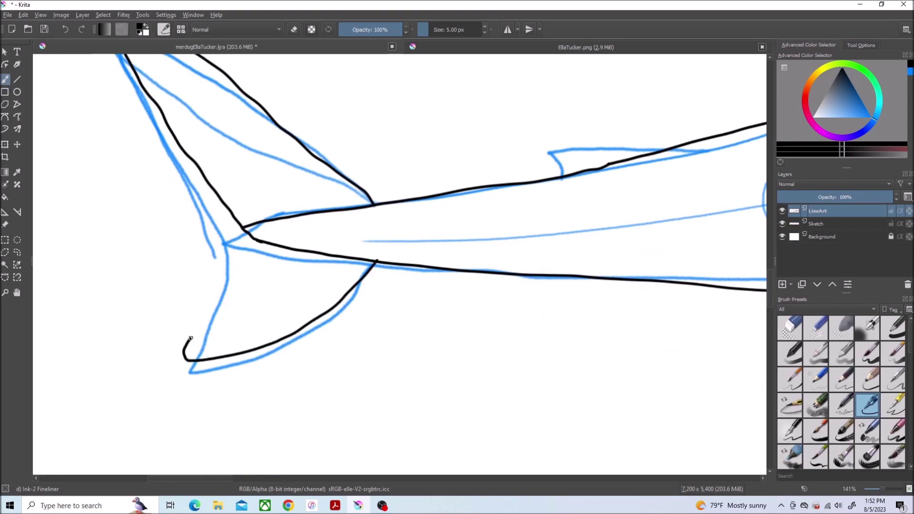
# Step: Switch to the eraser, review the inked puppy, and save the drawing
pyautogui.scroll(1, 338, 164)
pyautogui.hscroll(5, 338, 163)
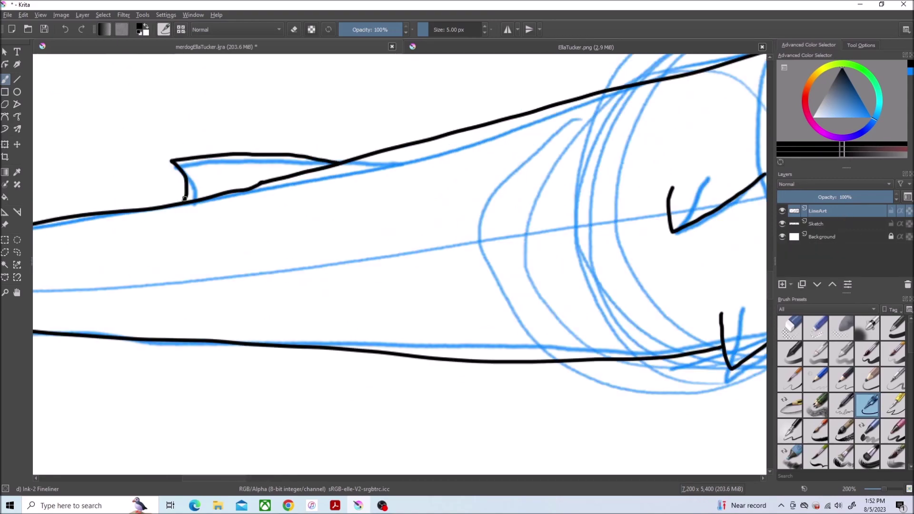
pyautogui.scroll(-3, 185, 198)
pyautogui.click(815, 328)
pyautogui.scroll(5, 581, 220)
pyautogui.hscroll(-3, 741, 259)
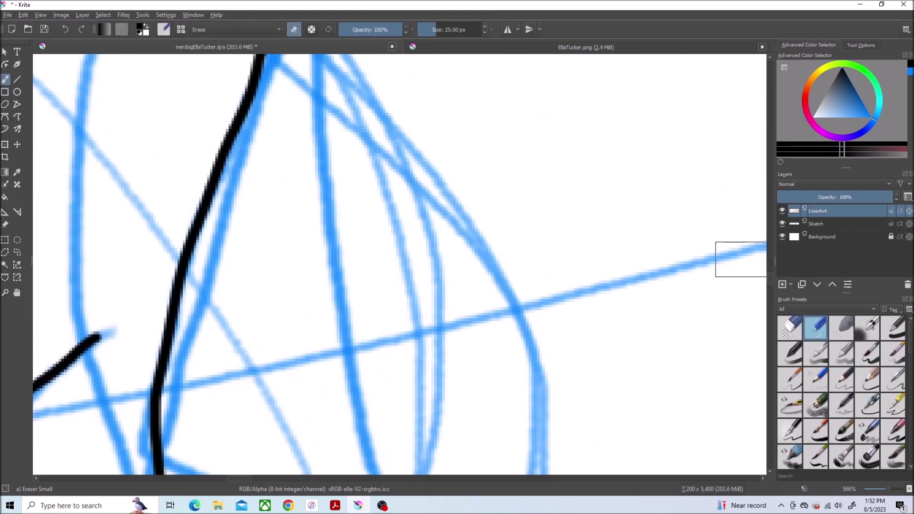
pyautogui.scroll(-3, 741, 260)
pyautogui.scroll(-3, 239, 184)
pyautogui.hotkey('ctrl', 's')
pyautogui.scroll(3, 239, 183)
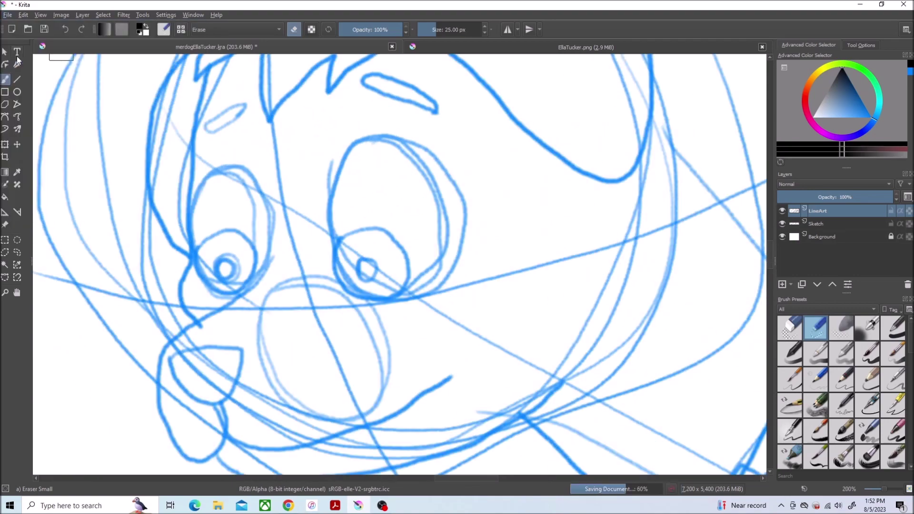
# Step: Ink the right puppy's first eye with its outline, inner ring and iris using the fine brush
pyautogui.click(868, 405)
pyautogui.scroll(2, 765, 250)
pyautogui.moveTo(375, 131)
pyautogui.mouseDown()
pyautogui.moveTo(470, 429)
pyautogui.moveTo(569, 267)
pyautogui.moveTo(541, 221)
pyautogui.moveTo(334, 228)
pyautogui.mouseUp()
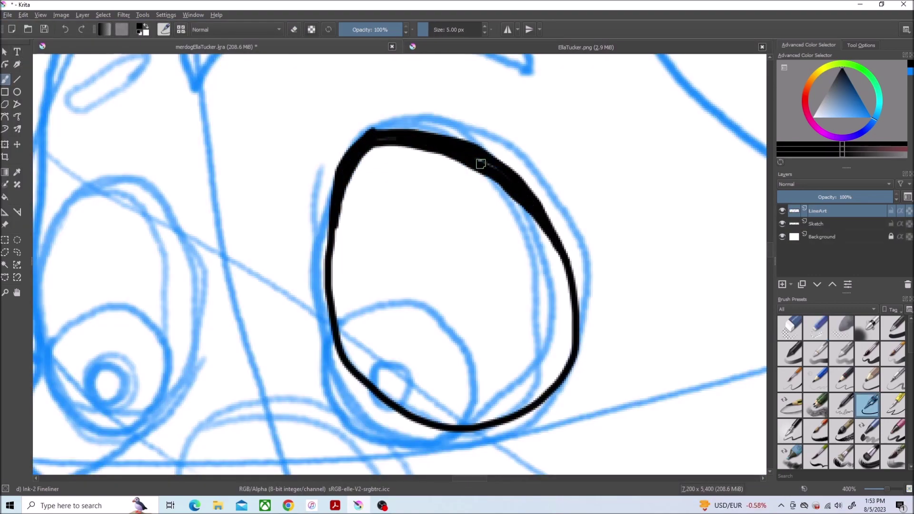
pyautogui.moveTo(471, 437)
pyautogui.mouseDown()
pyautogui.moveTo(357, 347)
pyautogui.moveTo(355, 373)
pyautogui.mouseUp()
pyautogui.moveTo(385, 359); pyautogui.dragTo(473, 374)
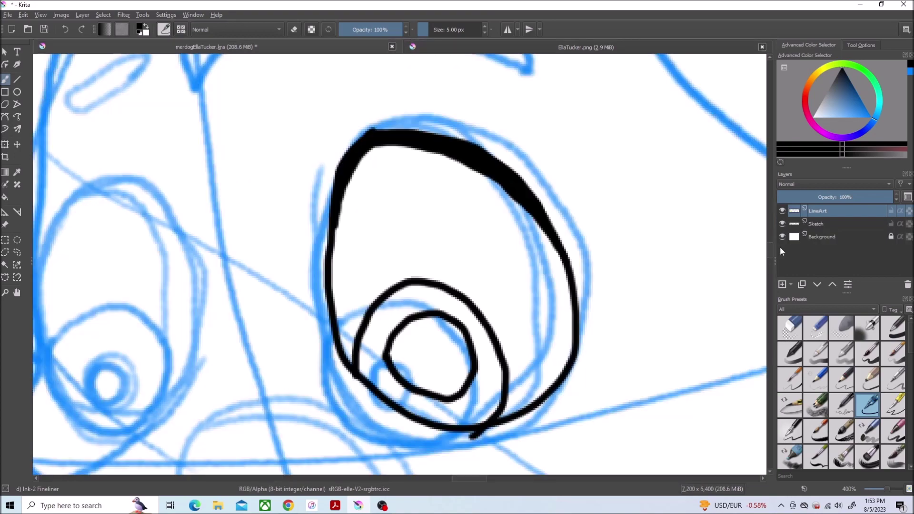
pyautogui.moveTo(124, 334); pyautogui.dragTo(471, 38)
pyautogui.moveTo(337, 271); pyautogui.dragTo(490, 255)
pyautogui.hotkey('ctrl', 'z')
pyautogui.moveTo(336, 296)
pyautogui.mouseDown()
pyautogui.moveTo(471, 315)
pyautogui.moveTo(339, 291)
pyautogui.mouseUp()
pyautogui.hotkey('ctrl', 'z')
pyautogui.moveTo(490, 250)
pyautogui.mouseDown()
pyautogui.moveTo(476, 324)
pyautogui.moveTo(341, 289)
pyautogui.mouseUp()
# Step: Redraw the eye as a closed loop and ink the nose line into the smile
pyautogui.scroll(3, 409, 285)
pyautogui.scroll(-3, 428, 381)
pyautogui.moveTo(449, 477); pyautogui.dragTo(461, 480)
pyautogui.moveTo(216, 351)
pyautogui.mouseDown()
pyautogui.moveTo(244, 407)
pyautogui.moveTo(724, 276)
pyautogui.mouseUp()
pyautogui.scroll(-2, 545, 240)
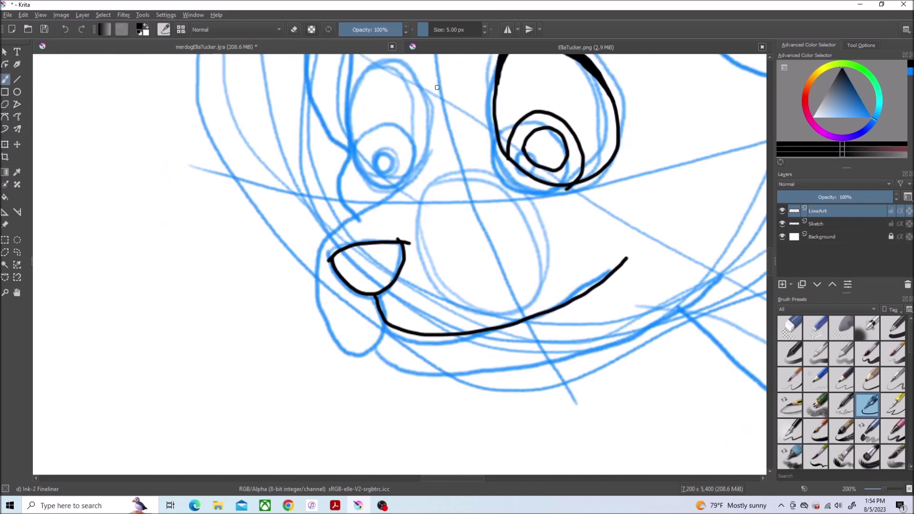
pyautogui.moveTo(364, 352); pyautogui.dragTo(741, 266)
pyautogui.hotkey('ctrl', 'Tab')
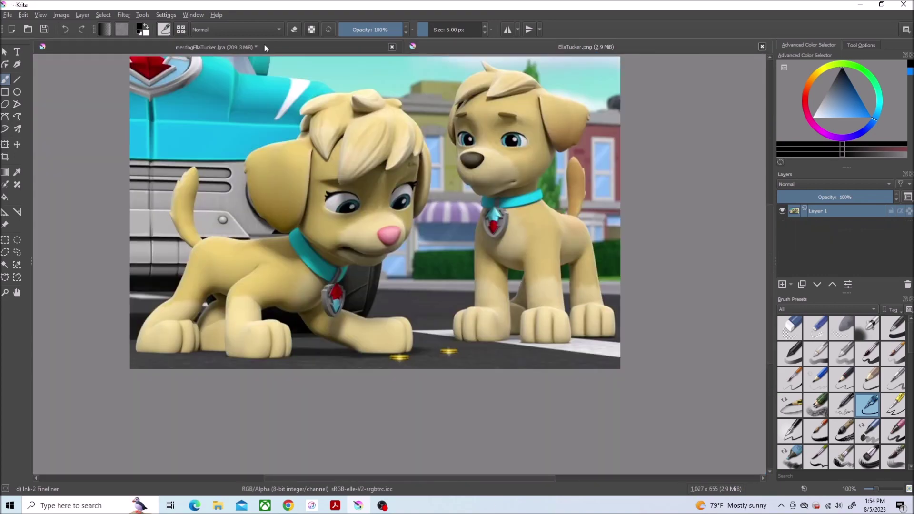
pyautogui.click(265, 45)
pyautogui.scroll(2, 429, 262)
pyautogui.moveTo(545, 152)
pyautogui.mouseDown()
pyautogui.moveTo(686, 183)
pyautogui.moveTo(547, 162)
pyautogui.mouseUp()
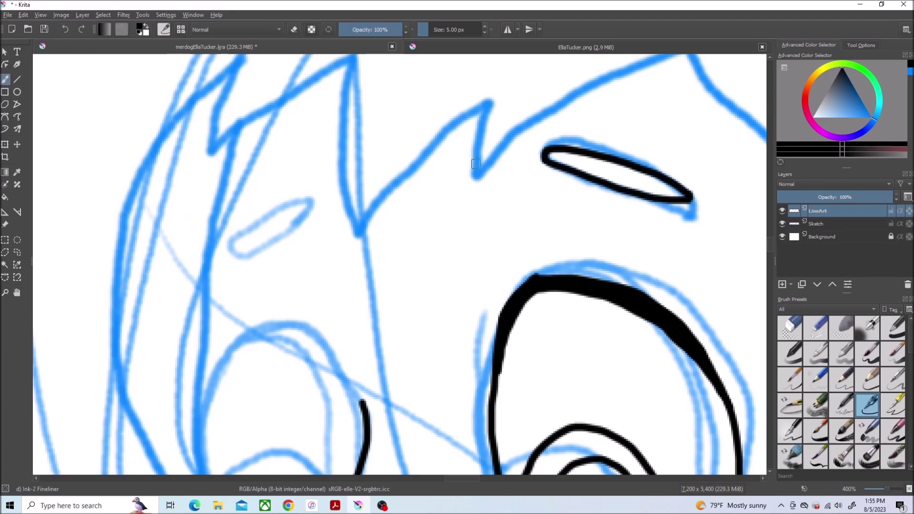
pyautogui.moveTo(638, 283); pyautogui.dragTo(638, 63)
pyautogui.moveTo(367, 183)
pyautogui.mouseDown()
pyautogui.moveTo(292, 116)
pyautogui.moveTo(314, 336)
pyautogui.mouseUp()
pyautogui.moveTo(209, 267); pyautogui.dragTo(333, 302)
pyautogui.moveTo(241, 261); pyautogui.dragTo(247, 257)
pyautogui.scroll(-5, 247, 257)
pyautogui.scroll(5, 286, 238)
pyautogui.moveTo(328, 258); pyautogui.dragTo(292, 231)
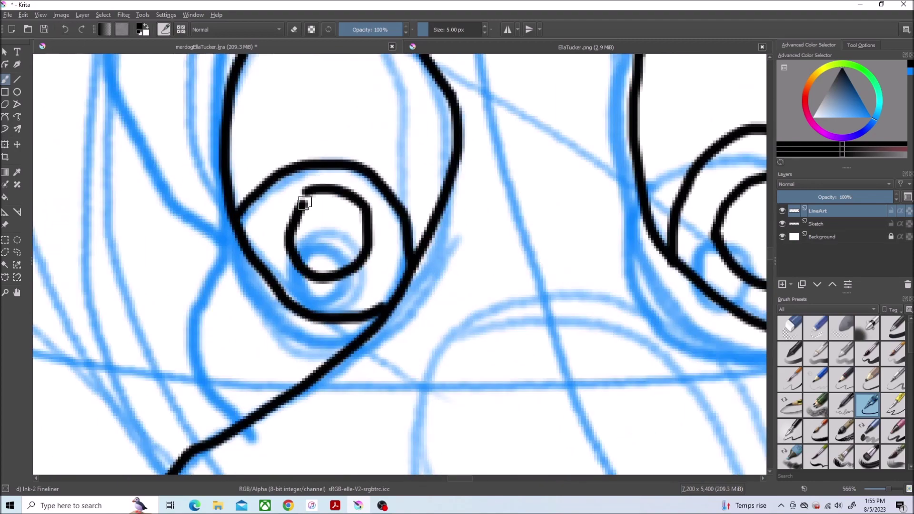
# Step: Switch to the small eraser and save the drawing
pyautogui.scroll(1, 292, 230)
pyautogui.scroll(-5, 776, 248)
pyautogui.scroll(5, 786, 245)
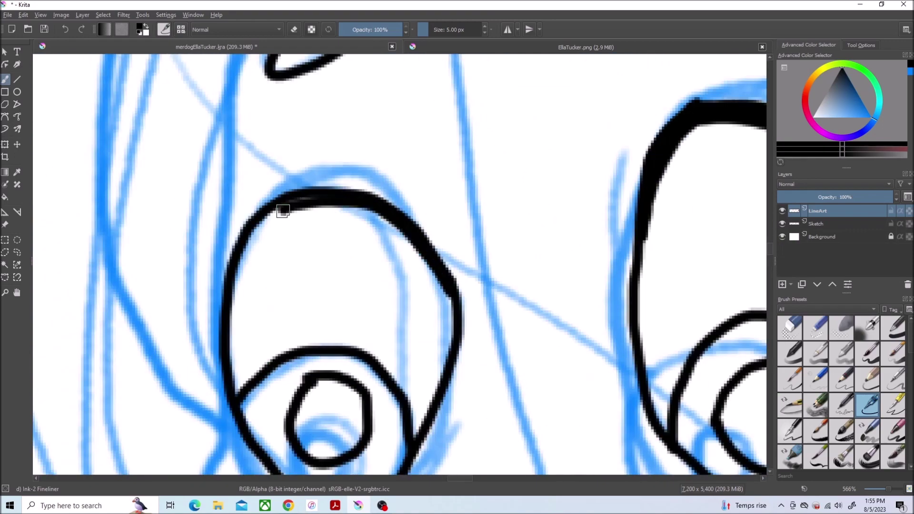
pyautogui.press('/')
pyautogui.scroll(-4, 715, 194)
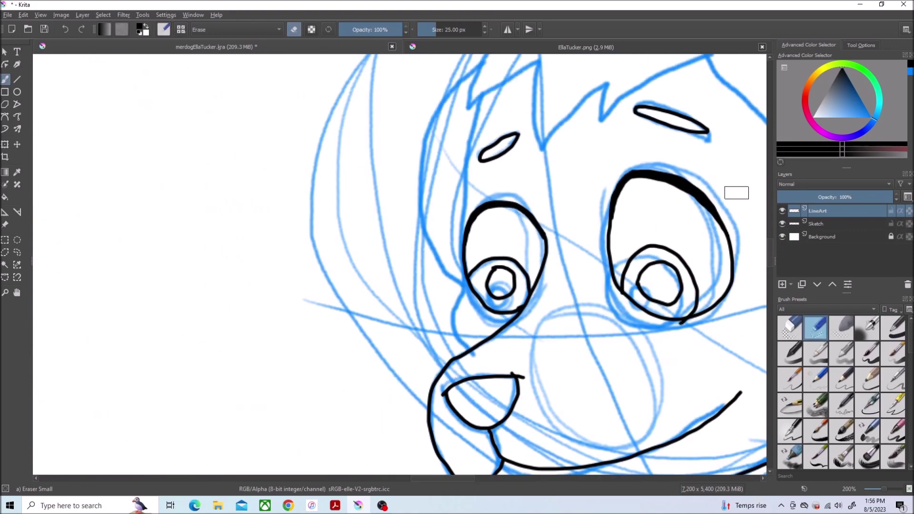
pyautogui.hotkey('ctrl', 's')
pyautogui.scroll(-4, 443, 193)
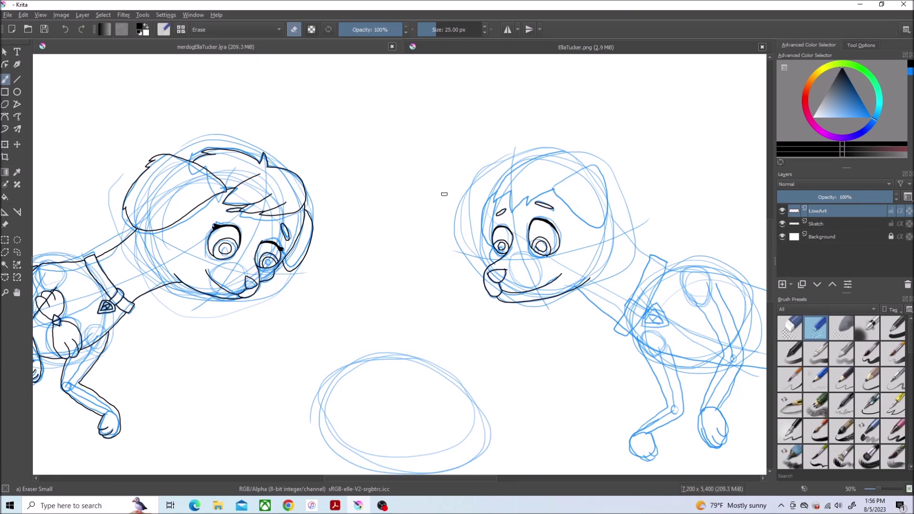
# Step: Extend the head outline with the fineliner and ink the ear's top edge and right side
pyautogui.scroll(3, 723, 206)
pyautogui.press('/')
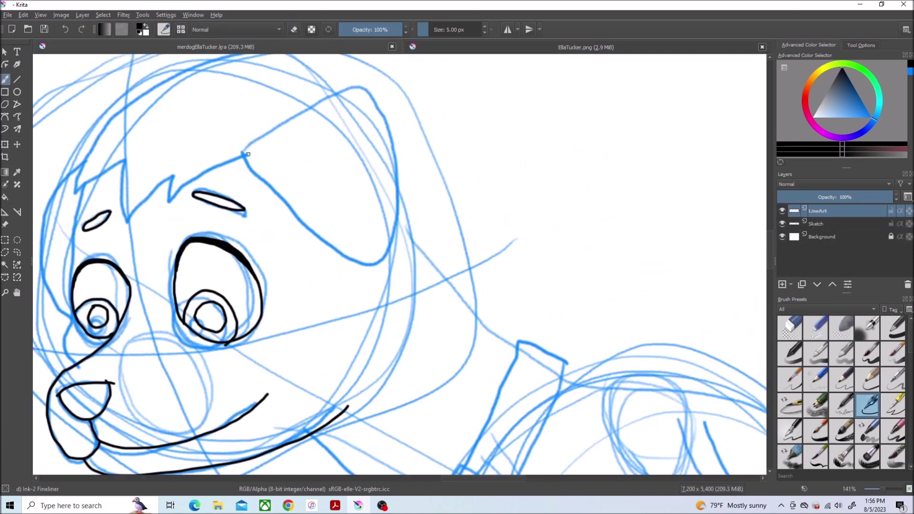
pyautogui.moveTo(286, 216); pyautogui.dragTo(384, 265)
pyautogui.scroll(5, 384, 265)
pyautogui.hotkey('ctrl', 'Tab')
pyautogui.hotkey('ctrl', 'Tab')
pyautogui.moveTo(394, 72)
pyautogui.mouseDown()
pyautogui.moveTo(486, 188)
pyautogui.moveTo(495, 247)
pyautogui.mouseUp()
pyautogui.moveTo(505, 318); pyautogui.dragTo(446, 471)
pyautogui.press('-')
pyautogui.press('-')
pyautogui.press('-')
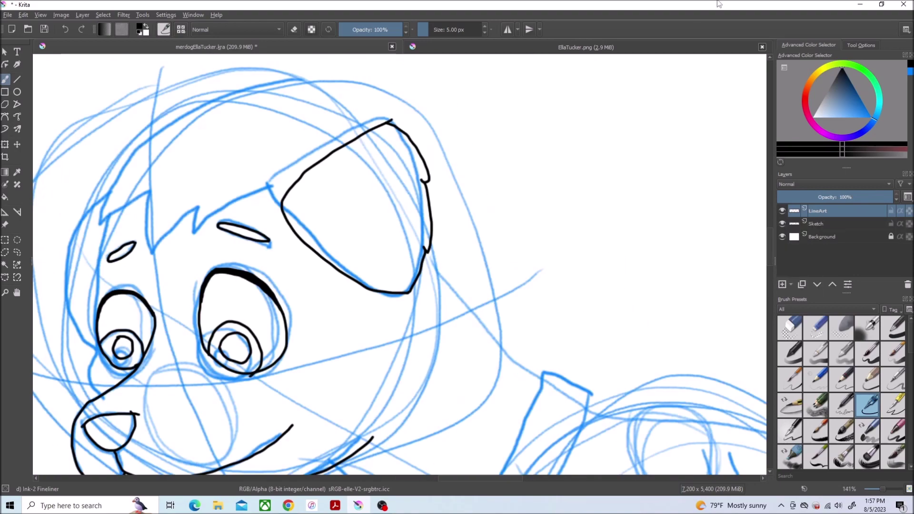
pyautogui.press('+')
pyautogui.press('+')
# Step: Ink the ear's inner lines, the long curve of the head's side and the hooked face contour
pyautogui.moveTo(466, 257); pyautogui.dragTo(281, 174)
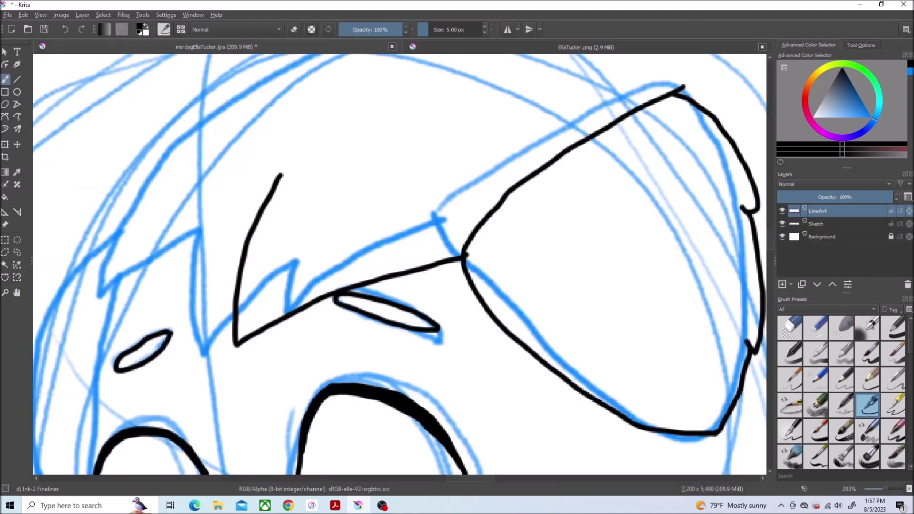
pyautogui.hotkey('ctrl', 'Tab')
pyautogui.hotkey('ctrl', 'Tab')
pyautogui.moveTo(684, 221); pyautogui.dragTo(428, 196)
pyautogui.hotkey('ctrl', 'Tab')
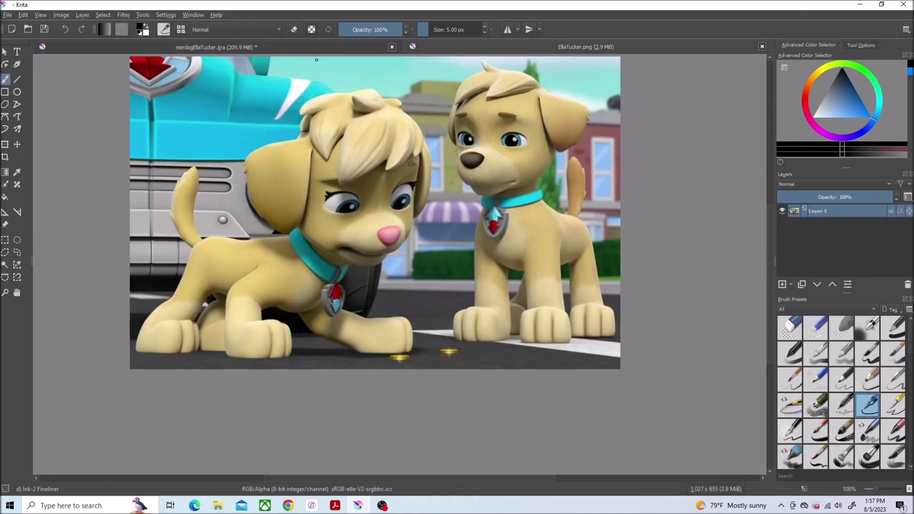
pyautogui.hotkey('ctrl', 'Tab')
pyautogui.moveTo(261, 90); pyautogui.dragTo(98, 365)
pyautogui.moveTo(381, 334)
pyautogui.mouseDown()
pyautogui.moveTo(545, 156)
pyautogui.moveTo(558, 95)
pyautogui.mouseUp()
pyautogui.moveTo(272, 146); pyautogui.dragTo(239, 429)
pyautogui.press('+')
pyautogui.moveTo(256, 267); pyautogui.dragTo(229, 339)
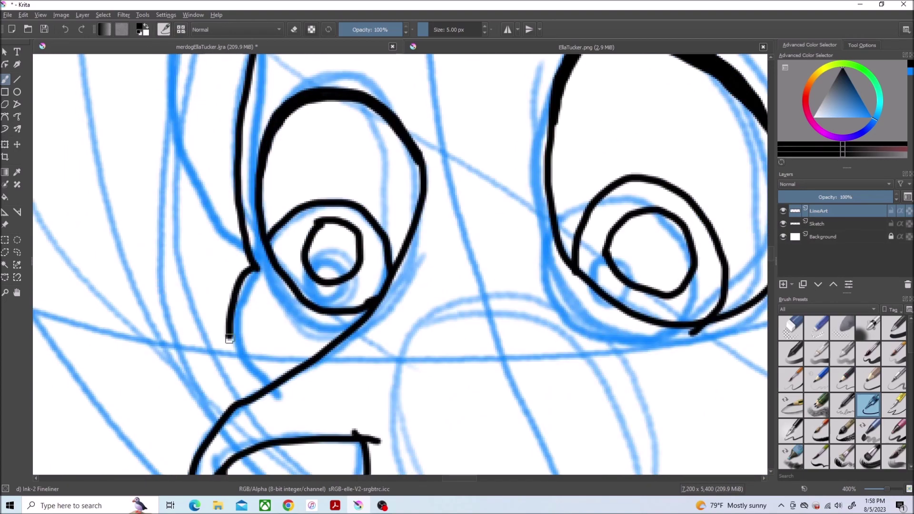
# Step: Ink a curve along the face's left edge and erase overhanging ends with Eraser Small
pyautogui.press('e')
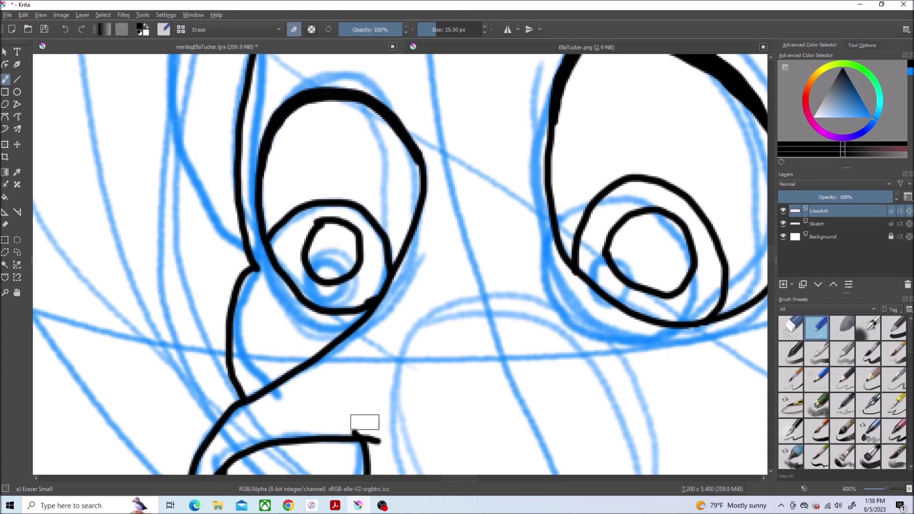
pyautogui.scroll(2, 539, 146)
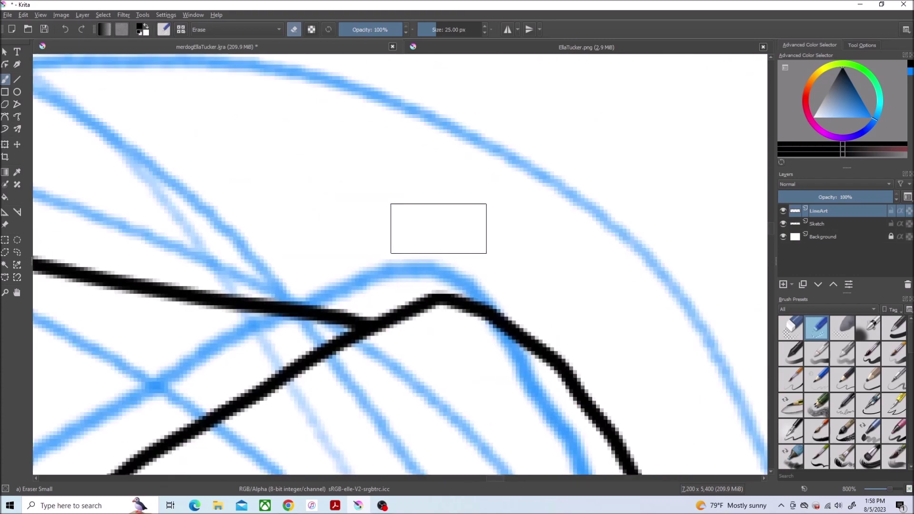
pyautogui.moveTo(439, 228); pyautogui.dragTo(257, 307)
pyautogui.scroll(2, 138, 405)
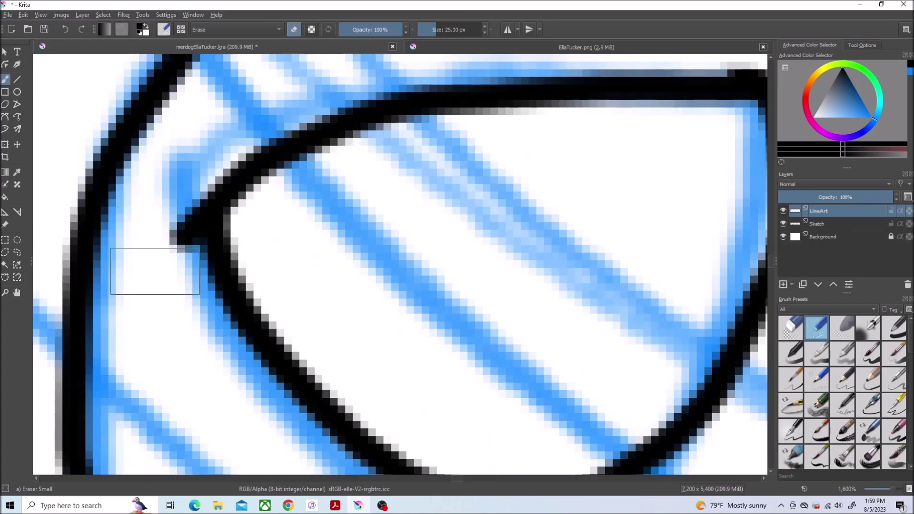
pyautogui.scroll(-5, 155, 271)
pyautogui.scroll(3, 278, 238)
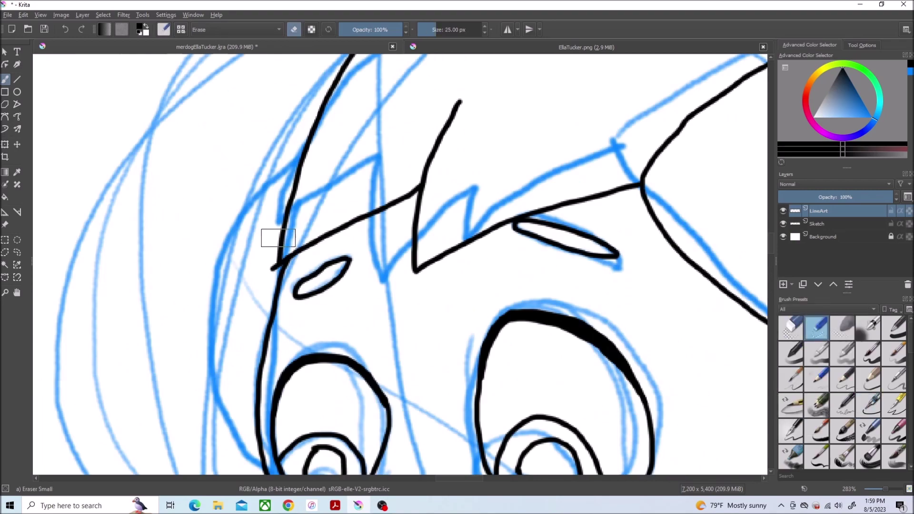
pyautogui.press('/')
pyautogui.moveTo(296, 176); pyautogui.dragTo(262, 473)
pyautogui.press('/')
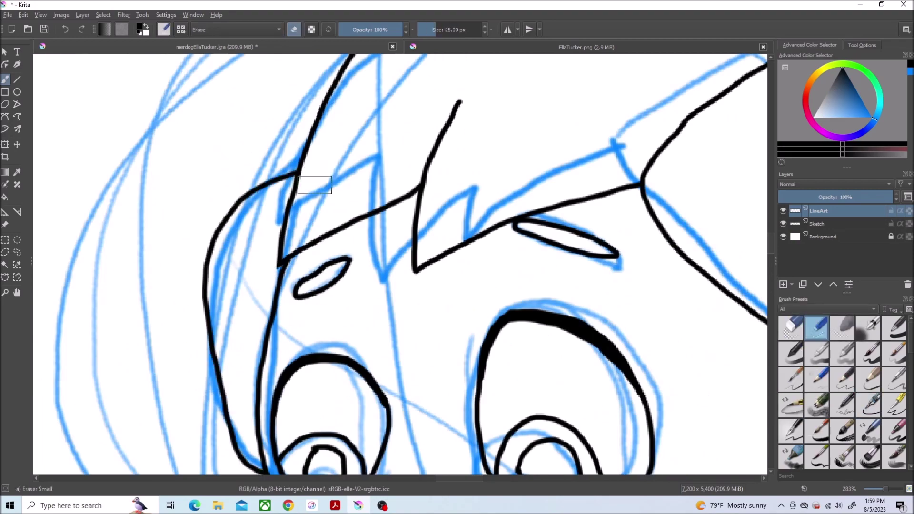
pyautogui.scroll(-1, 369, 201)
pyautogui.scroll(5, 319, 375)
# Step: Discard the stray freehand lasso selection drawn around the eye
pyautogui.hotkey('ctrl', 'shift', 'f')
pyautogui.moveTo(407, 368); pyautogui.dragTo(343, 405)
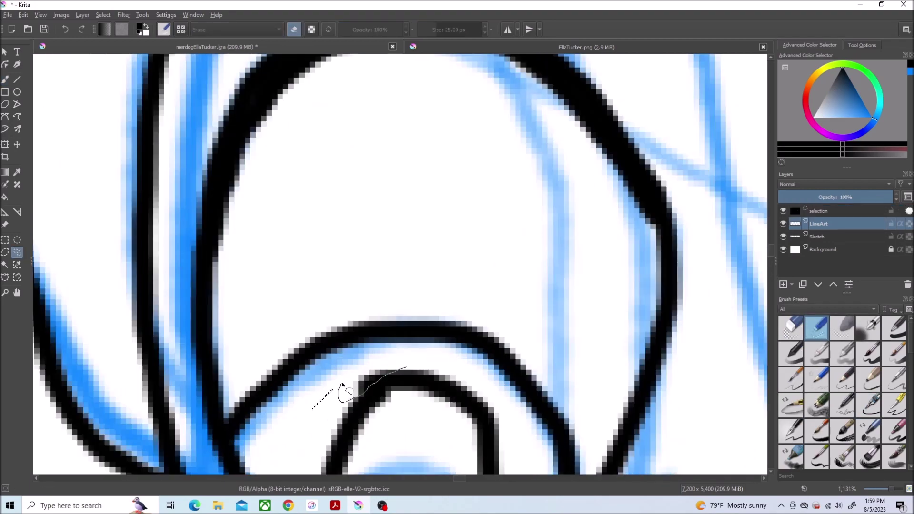
pyautogui.press('Delete')
pyautogui.hotkey('ctrl', 'shift', 'a')
pyautogui.scroll(-7, 418, 265)
pyautogui.scroll(4, 556, 378)
# Step: Ink the collar tag, its inner triangle, the clasp and both sides of the collar strap
pyautogui.click(870, 408)
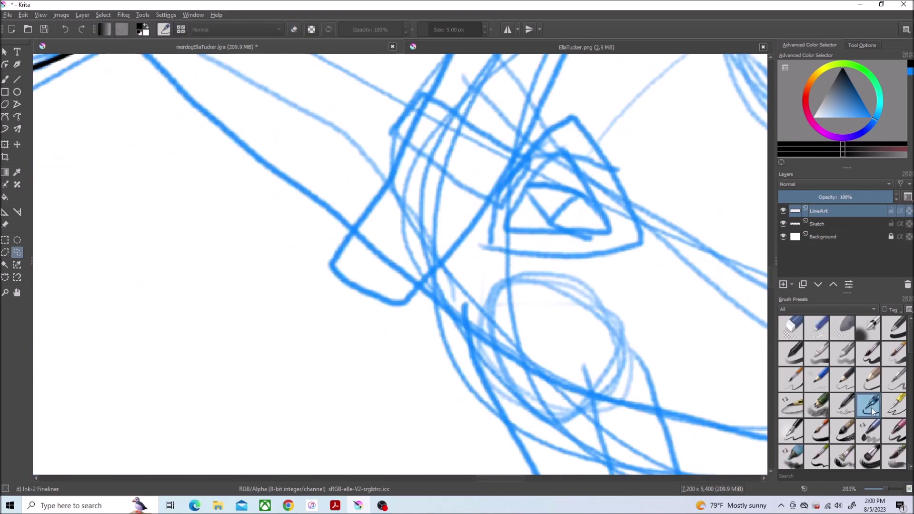
pyautogui.scroll(3, 420, 174)
pyautogui.moveTo(470, 108)
pyautogui.mouseDown()
pyautogui.moveTo(514, 142)
pyautogui.moveTo(472, 104)
pyautogui.mouseUp()
pyautogui.moveTo(464, 142)
pyautogui.mouseDown()
pyautogui.moveTo(388, 310)
pyautogui.moveTo(464, 142)
pyautogui.mouseUp()
pyautogui.moveTo(500, 204)
pyautogui.mouseDown()
pyautogui.moveTo(468, 244)
pyautogui.moveTo(276, 229)
pyautogui.moveTo(392, 300)
pyautogui.mouseUp()
pyautogui.scroll(-1, 468, 243)
pyautogui.scroll(-1, 772, 259)
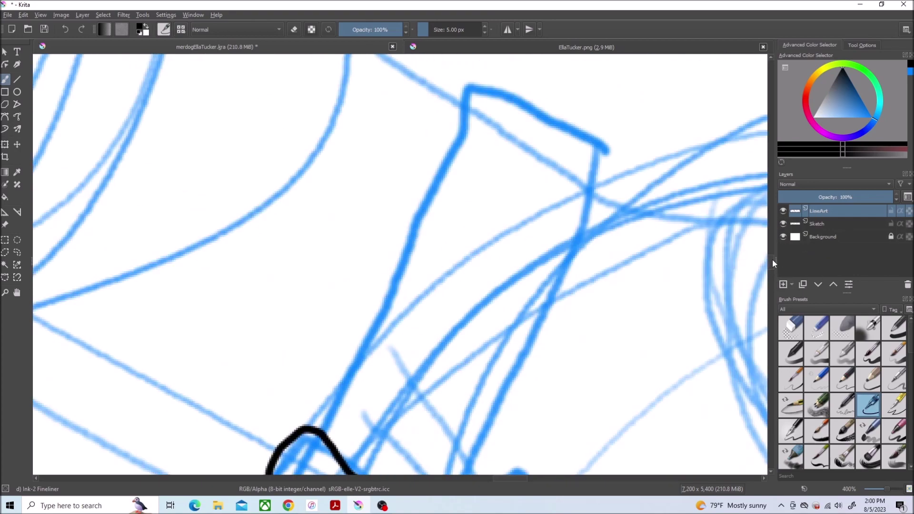
pyautogui.moveTo(515, 419); pyautogui.dragTo(613, 162)
pyautogui.moveTo(438, 355)
pyautogui.mouseDown()
pyautogui.moveTo(497, 206)
pyautogui.moveTo(346, 264)
pyautogui.mouseUp()
pyautogui.scroll(-5, 520, 112)
pyautogui.moveTo(404, 159); pyautogui.dragTo(391, 186)
pyautogui.scroll(-3, 769, 272)
pyautogui.scroll(1, 769, 275)
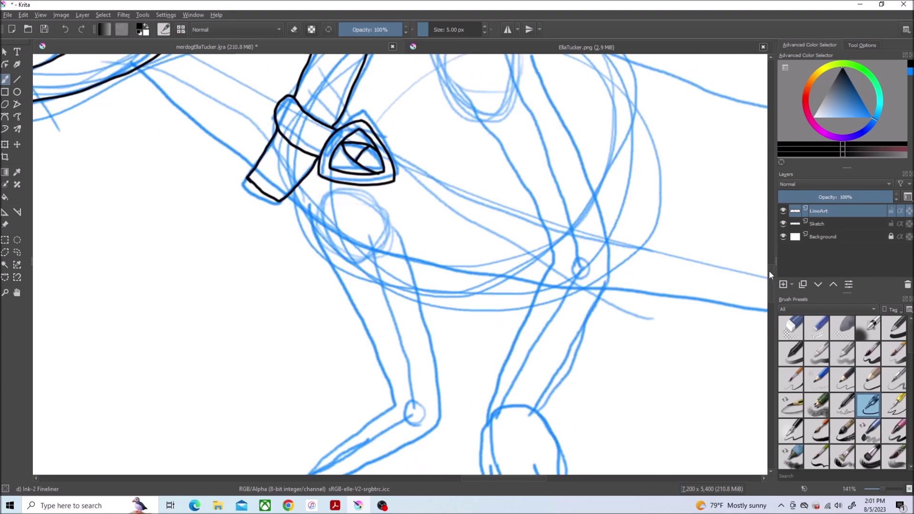
pyautogui.scroll(1, 495, 292)
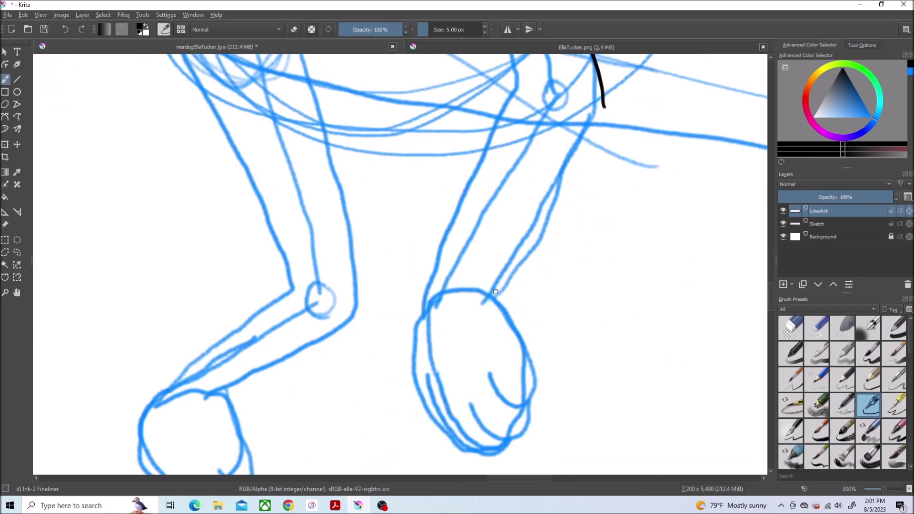
pyautogui.scroll(2, 505, 295)
pyautogui.moveTo(439, 405); pyautogui.dragTo(461, 352)
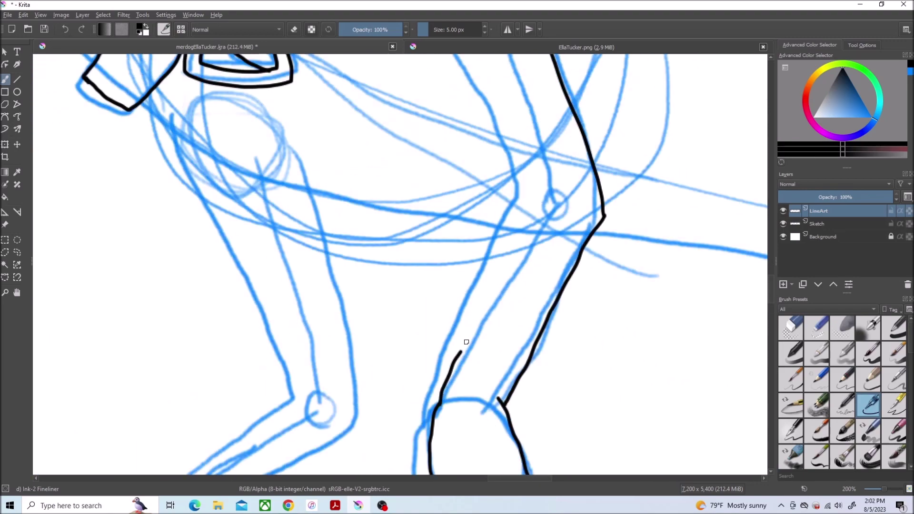
pyautogui.moveTo(519, 197); pyautogui.dragTo(435, 409)
pyautogui.scroll(3, 648, 315)
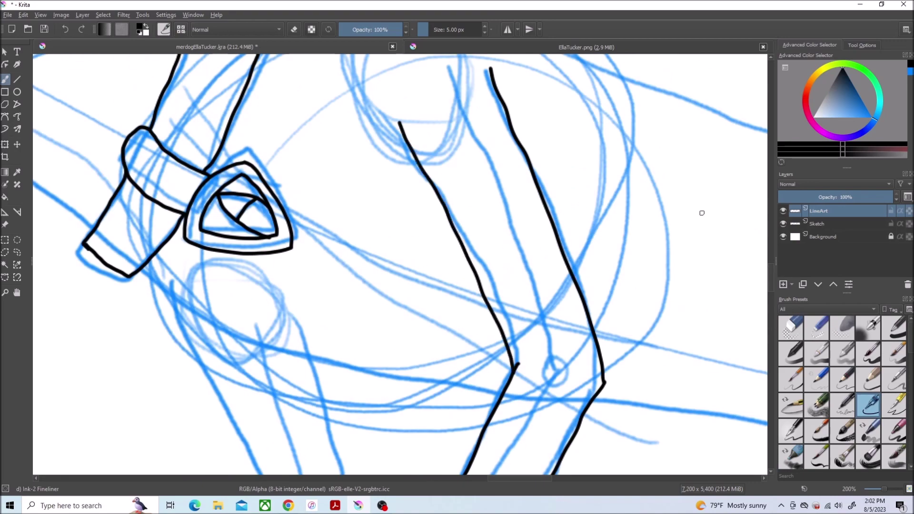
pyautogui.click(558, 47)
pyautogui.scroll(2, 553, 117)
pyautogui.click(214, 47)
# Step: Ink the near paw's outline with its toe lines
pyautogui.scroll(1, 405, 265)
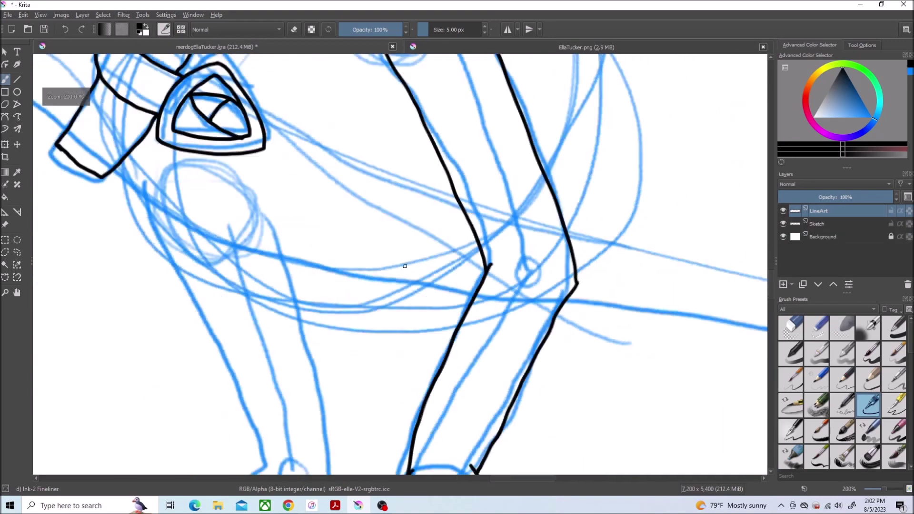
pyautogui.hscroll(-5, 368, 286)
pyautogui.scroll(3, 368, 287)
pyautogui.scroll(3, 368, 286)
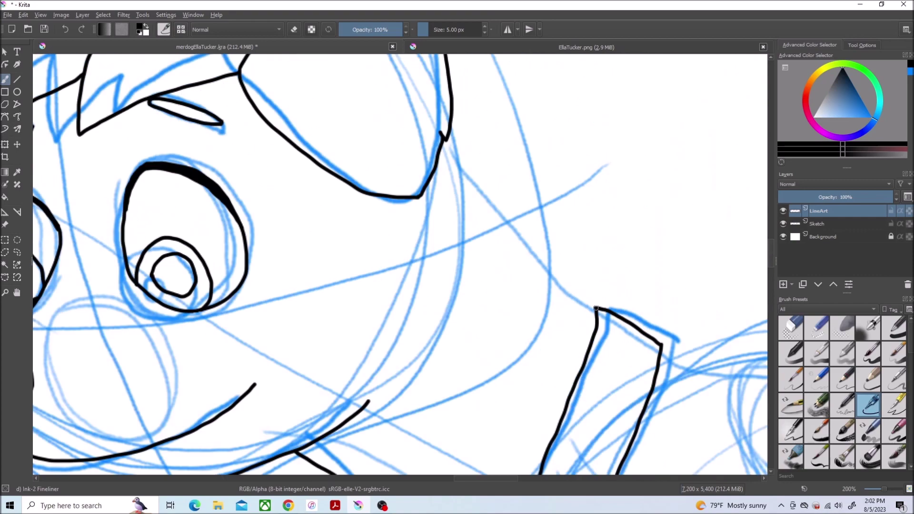
pyautogui.scroll(-6, 436, 175)
pyautogui.scroll(4, 495, 319)
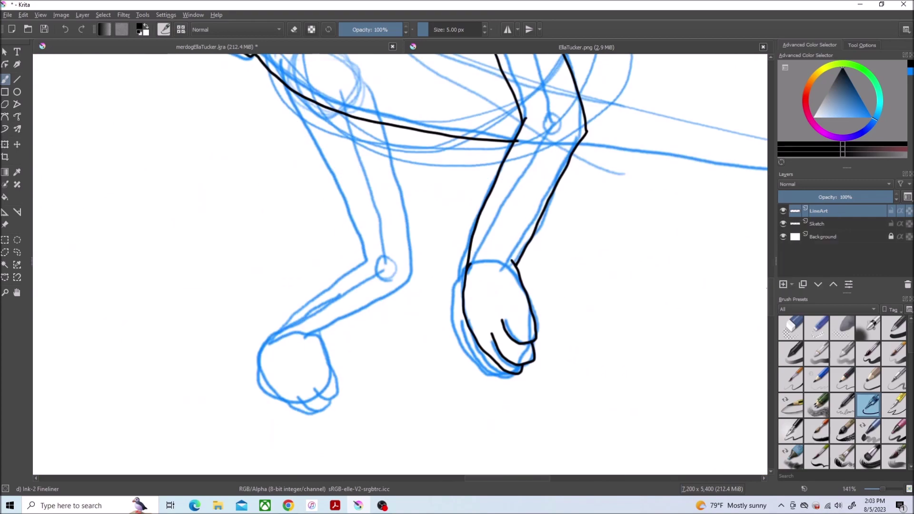
pyautogui.scroll(4, 424, 423)
pyautogui.hscroll(-5, 494, 143)
pyautogui.moveTo(498, 139); pyautogui.dragTo(466, 265)
pyautogui.moveTo(519, 310); pyautogui.dragTo(476, 355)
pyautogui.moveTo(402, 284); pyautogui.dragTo(471, 352)
pyautogui.moveTo(476, 355); pyautogui.dragTo(389, 335)
pyautogui.scroll(-2, 390, 335)
# Step: Ink the far leg's outer and inner edges down toward its paw
pyautogui.moveTo(507, 427); pyautogui.dragTo(742, 228)
pyautogui.moveTo(488, 280); pyautogui.dragTo(390, 358)
pyautogui.moveTo(634, 166); pyautogui.dragTo(473, 293)
pyautogui.hscroll(5, 434, 246)
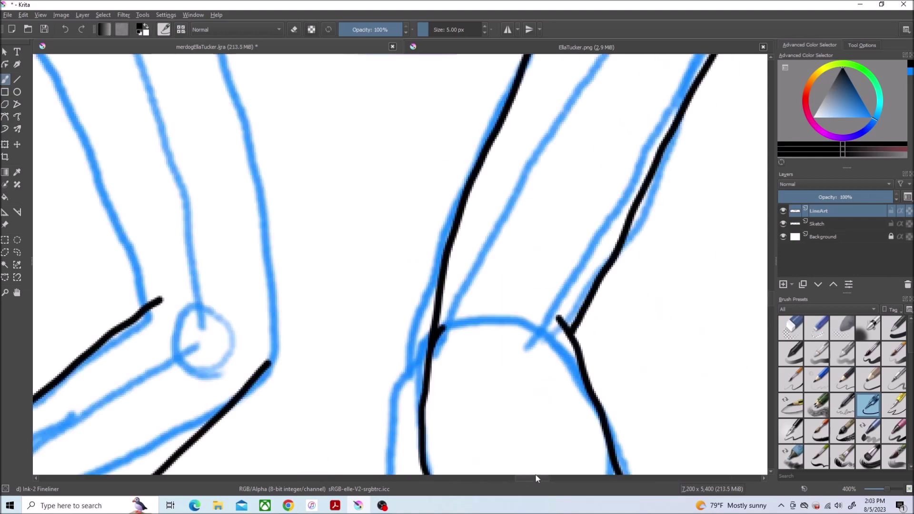
pyautogui.hscroll(-2, 434, 246)
pyautogui.scroll(-4, 248, 135)
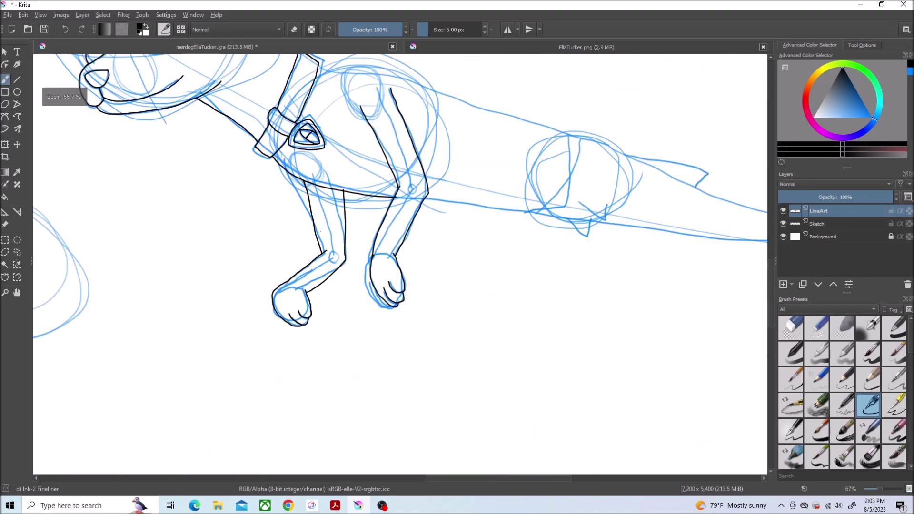
pyautogui.scroll(7, 437, 362)
pyautogui.scroll(-3, 424, 393)
pyautogui.scroll(3, 313, 186)
pyautogui.scroll(-3, 260, 215)
pyautogui.scroll(3, 583, 227)
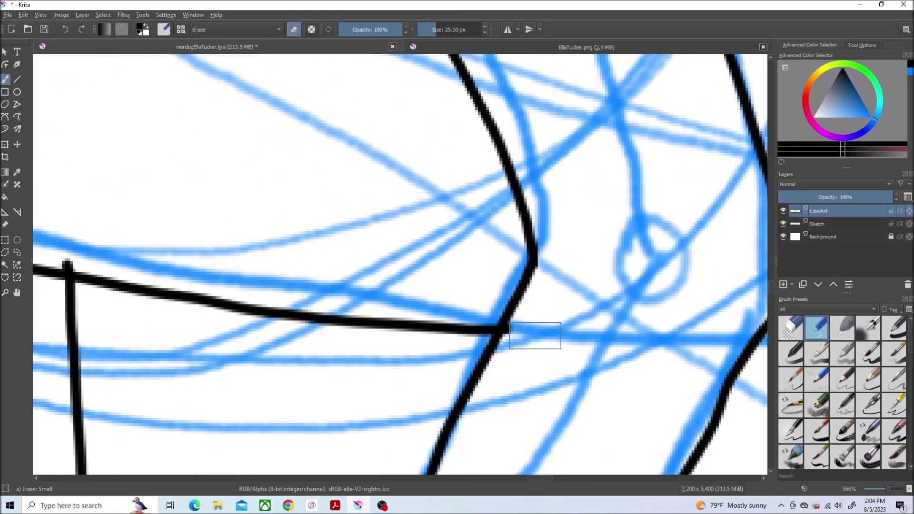
pyautogui.scroll(-5, 400, 264)
pyautogui.hscroll(5, 400, 264)
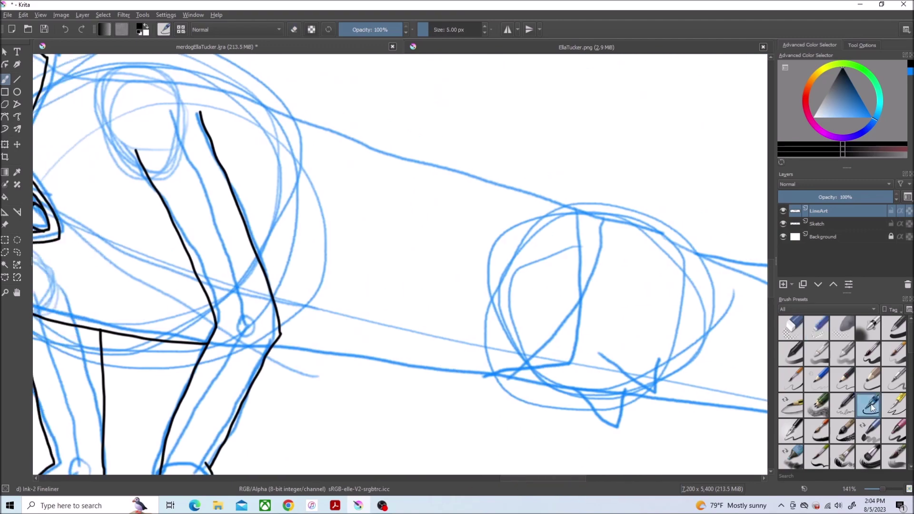
# Step: Ink the snout line and lower jaw in black, redoing a misplaced first stroke
pyautogui.click(869, 404)
pyautogui.moveTo(74, 62)
pyautogui.mouseDown()
pyautogui.moveTo(729, 232)
pyautogui.moveTo(164, 82)
pyautogui.moveTo(765, 265)
pyautogui.mouseUp()
pyautogui.hotkey('ctrl', 'z')
pyautogui.hscroll(5, 477, 265)
pyautogui.moveTo(136, 272); pyautogui.dragTo(400, 366)
pyautogui.hscroll(-5, 562, 479)
pyautogui.hscroll(3, 562, 479)
pyautogui.moveTo(673, 405); pyautogui.dragTo(47, 348)
pyautogui.hscroll(-7, 549, 478)
pyautogui.hscroll(-5, 550, 478)
# Step: Join the line ends and trace the upper tail fin loop and the tail's upper outline
pyautogui.scroll(1, 525, 130)
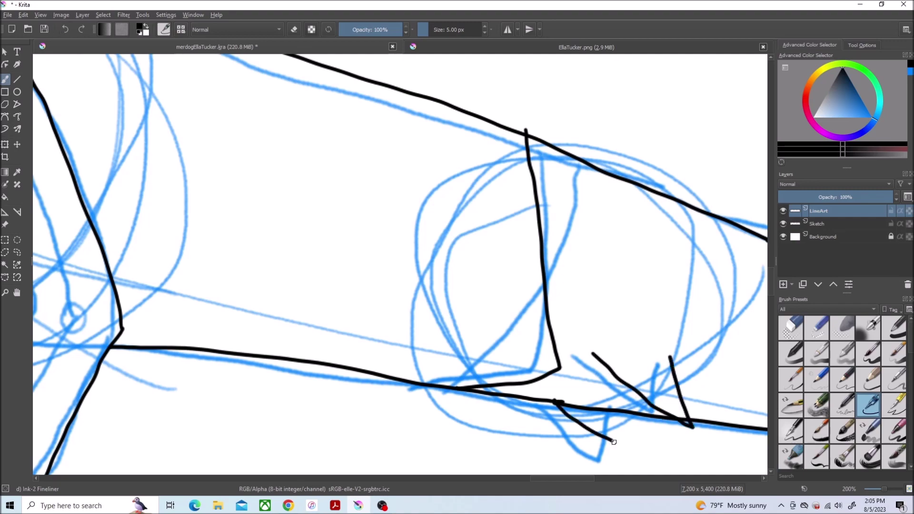
pyautogui.scroll(-3, 523, 310)
pyautogui.scroll(3, 500, 372)
pyautogui.moveTo(423, 374)
pyautogui.mouseDown()
pyautogui.moveTo(454, 365)
pyautogui.moveTo(215, 301)
pyautogui.mouseUp()
pyautogui.scroll(-1, 215, 301)
pyautogui.moveTo(419, 327)
pyautogui.mouseDown()
pyautogui.moveTo(473, 377)
pyautogui.moveTo(200, 317)
pyautogui.mouseUp()
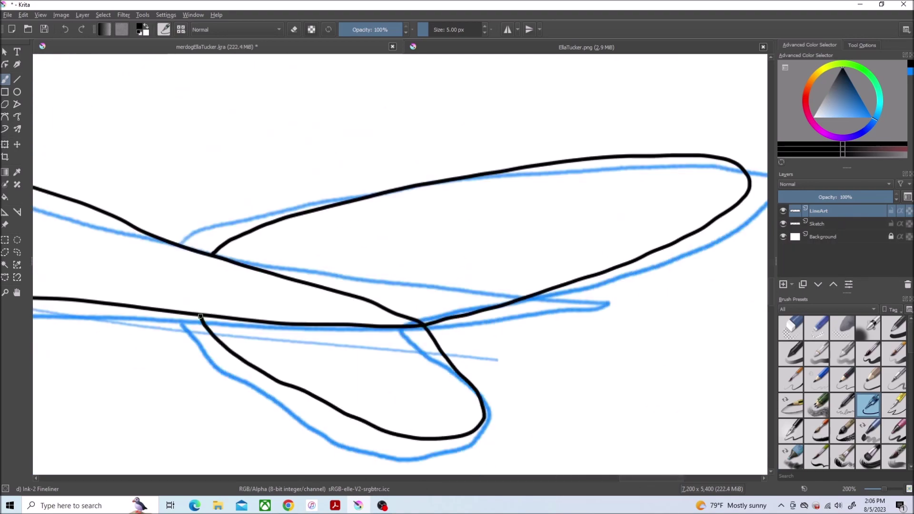
pyautogui.scroll(1, 342, 351)
pyautogui.moveTo(402, 327); pyautogui.dragTo(134, 307)
pyautogui.scroll(3, 214, 292)
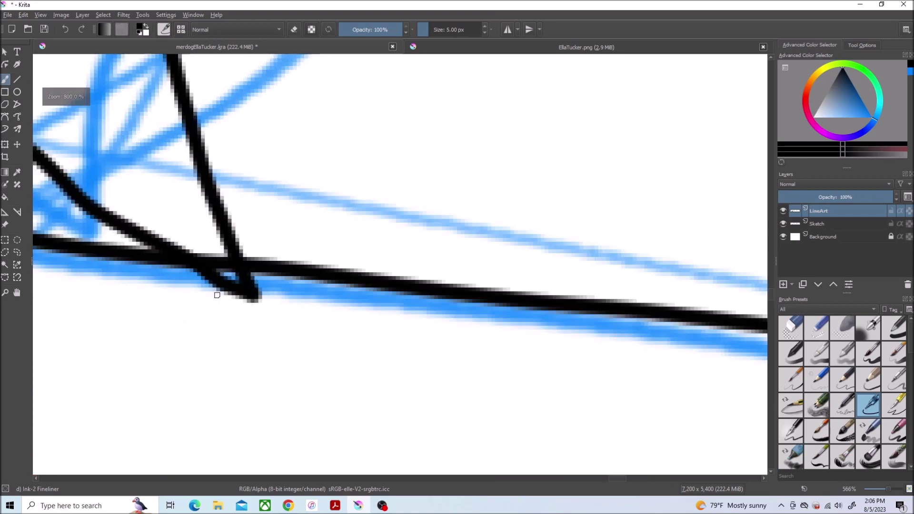
# Step: Lasso and delete overshooting line ends, then switch to Eraser Small
pyautogui.hotkey('ctrl', 'shift', 'l')
pyautogui.press('Delete')
pyautogui.hotkey('ctrl', 'shift', 'a')
pyautogui.moveTo(198, 241); pyautogui.dragTo(612, 363)
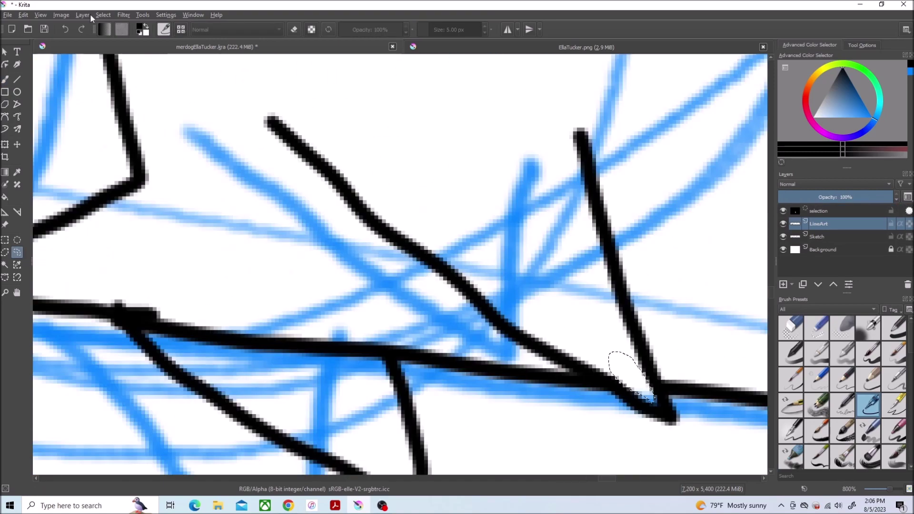
pyautogui.press('b')
pyautogui.press('e')
pyautogui.scroll(-1, 221, 260)
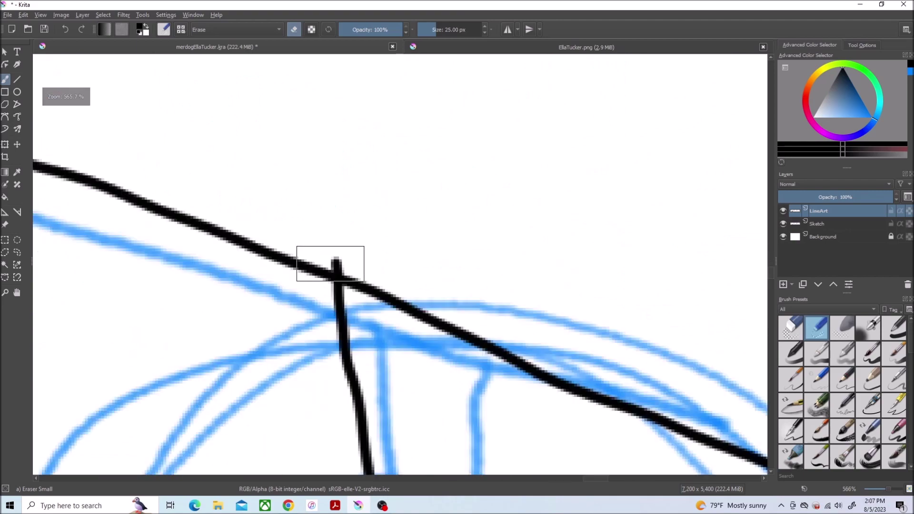
pyautogui.scroll(-5, 362, 262)
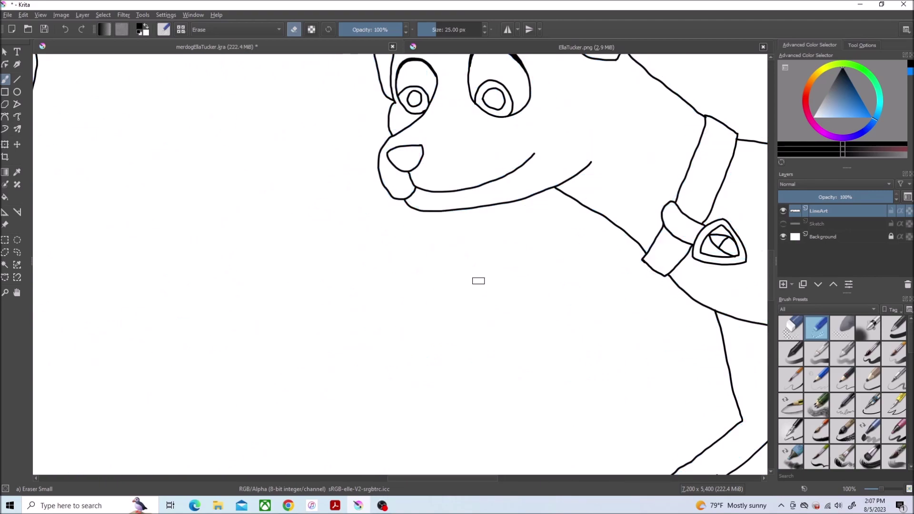
# Step: Ink the fish's back and head outline plus the striped marking on its head
pyautogui.press('e')
pyautogui.scroll(1, 528, 330)
pyautogui.moveTo(512, 205)
pyautogui.mouseDown()
pyautogui.moveTo(633, 334)
pyautogui.moveTo(636, 355)
pyautogui.mouseUp()
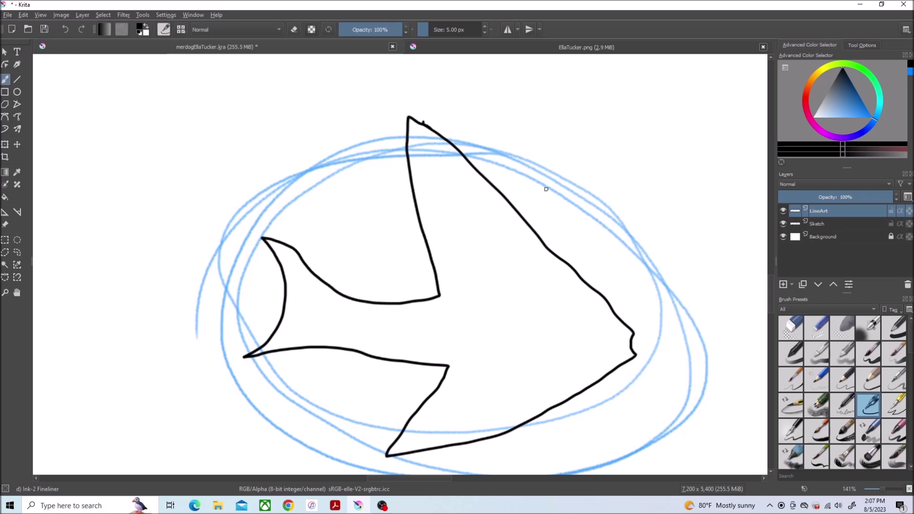
pyautogui.scroll(3, 546, 189)
pyautogui.scroll(-3, 609, 163)
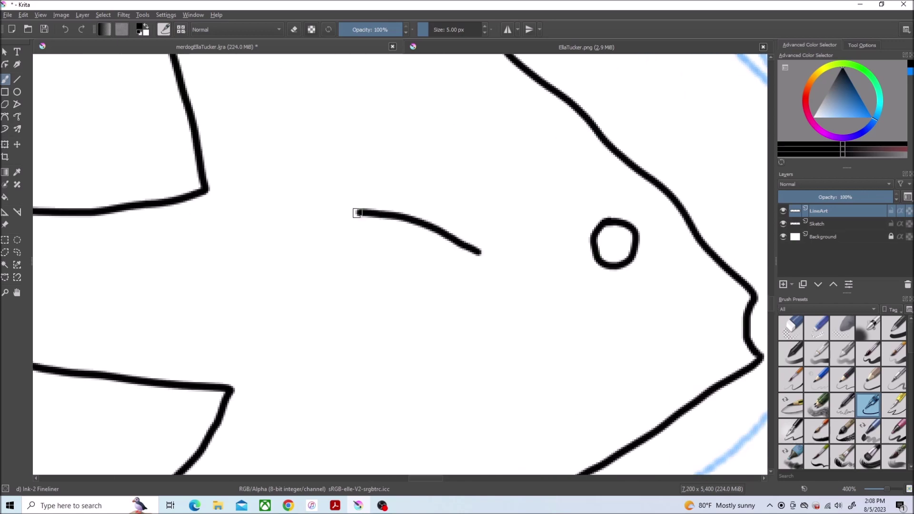
pyautogui.moveTo(357, 213); pyautogui.dragTo(327, 249)
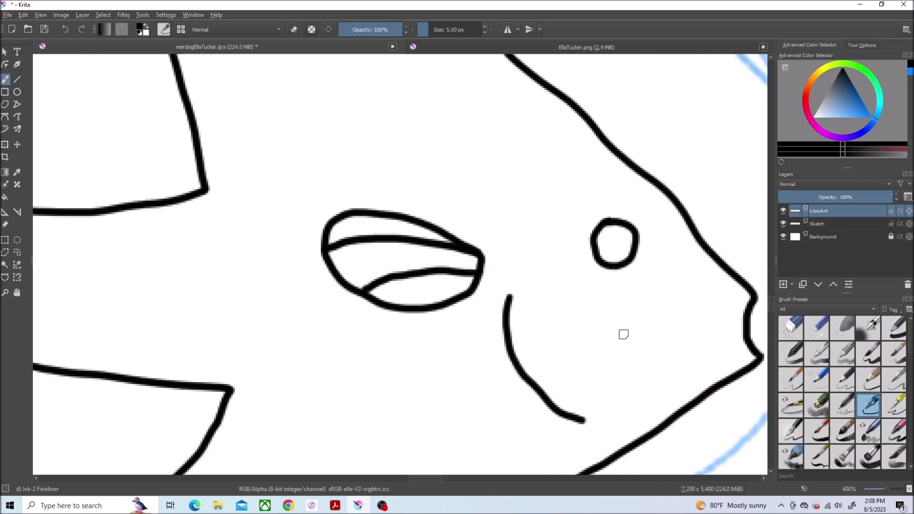
pyautogui.scroll(-5, 636, 326)
pyautogui.scroll(5, 418, 86)
# Step: Erase the fins' left overlapping ends, then ink the rounded tail fin loop and a fin stripe
pyautogui.click(818, 328)
pyautogui.scroll(-2, 388, 159)
pyautogui.moveTo(269, 242)
pyautogui.mouseDown()
pyautogui.moveTo(190, 332)
pyautogui.moveTo(109, 393)
pyautogui.mouseUp()
pyautogui.click(869, 405)
pyautogui.moveTo(322, 184); pyautogui.dragTo(288, 370)
pyautogui.moveTo(319, 227); pyautogui.dragTo(299, 208)
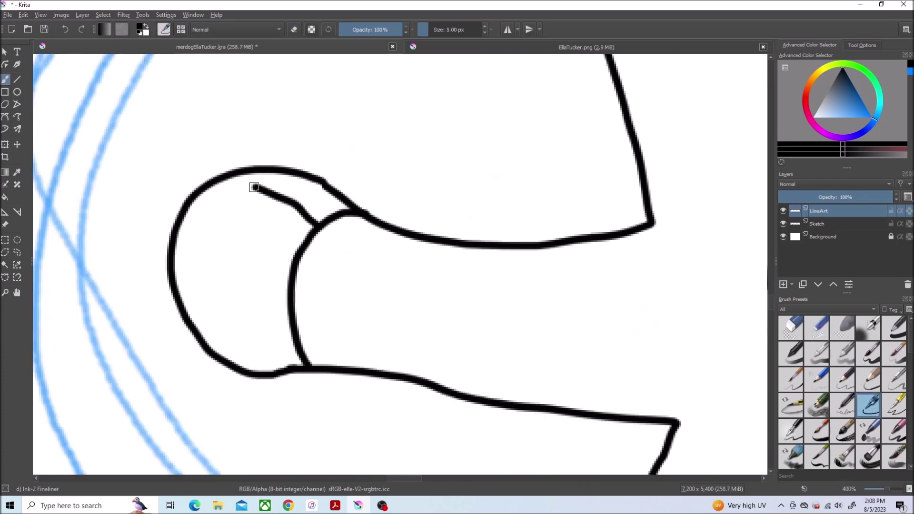
# Step: Hide the blue Sketch layer and check the fish and characters zoomed out
pyautogui.press('-')
pyautogui.press('-')
pyautogui.press('-')
pyautogui.press('+')
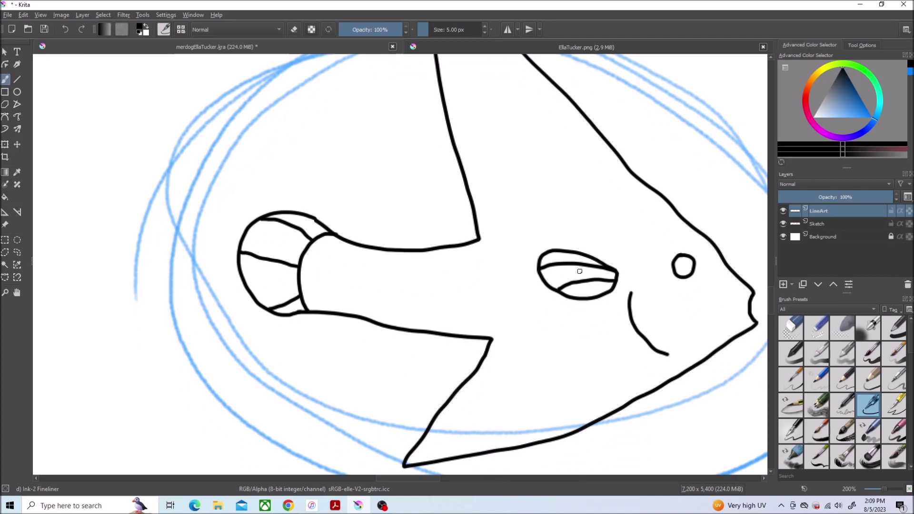
pyautogui.press('-')
pyautogui.press('-')
pyautogui.press('-')
pyautogui.press('-')
pyautogui.press('-')
pyautogui.click(784, 224)
pyautogui.press('+')
pyautogui.press('+')
pyautogui.press('+')
pyautogui.press('+')
pyautogui.press('+')
pyautogui.press('+')
pyautogui.press('+')
# Step: With the small eraser ready, inspect the fin and body line junctions at several zoom levels
pyautogui.press('/')
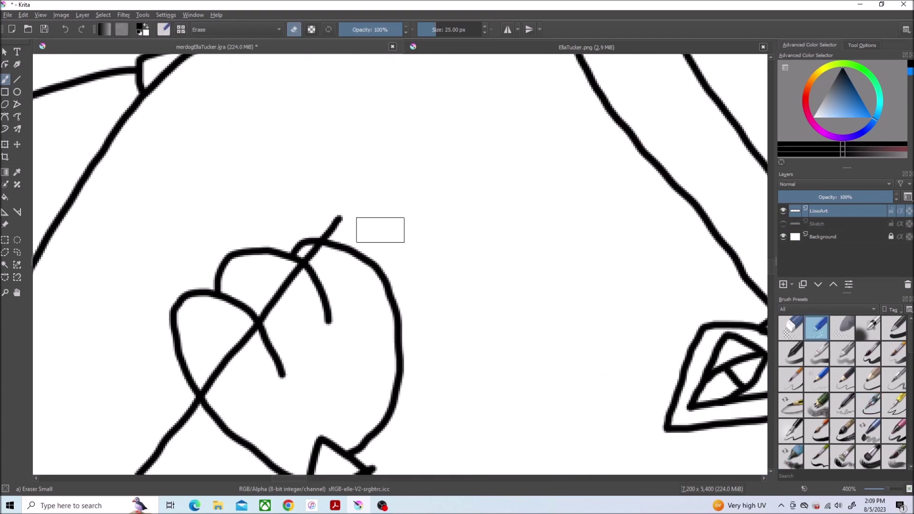
pyautogui.press('-')
pyautogui.press('-')
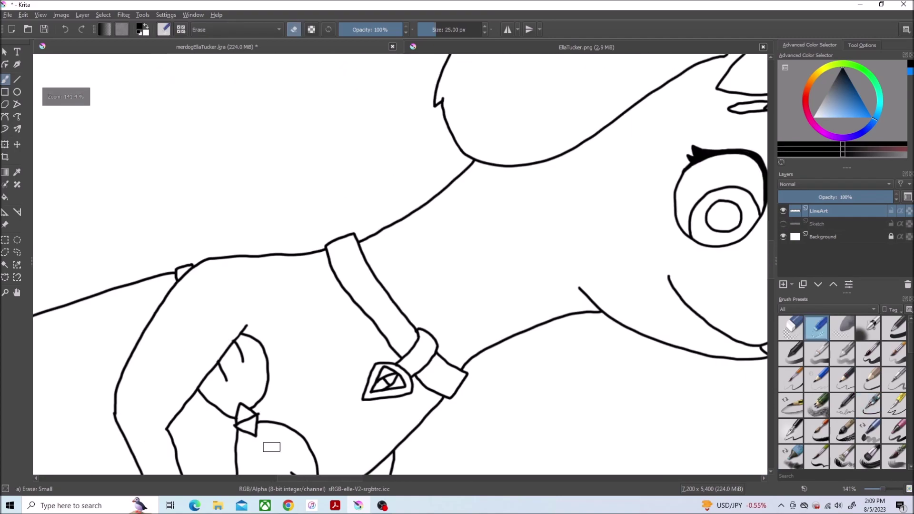
pyautogui.press('+')
pyautogui.press('+')
pyautogui.press('+')
pyautogui.press('+')
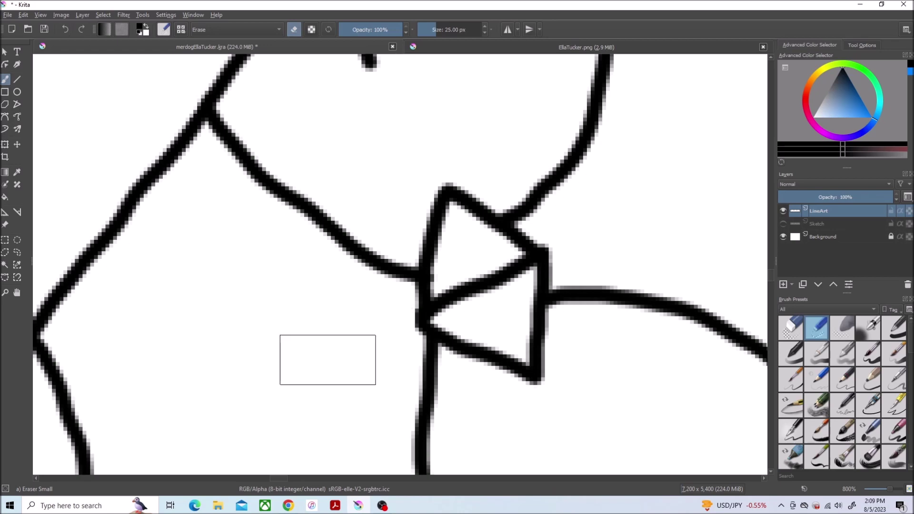
pyautogui.press('-')
pyautogui.press('+')
pyautogui.press('-')
pyautogui.press('-')
pyautogui.press('-')
pyautogui.press('-')
pyautogui.press('-')
pyautogui.press('-')
pyautogui.press('-')
pyautogui.press('+')
pyautogui.press('+')
pyautogui.press('-')
pyautogui.press('-')
pyautogui.press('-')
pyautogui.press('-')
pyautogui.click(866, 409)
pyautogui.press('Insert')
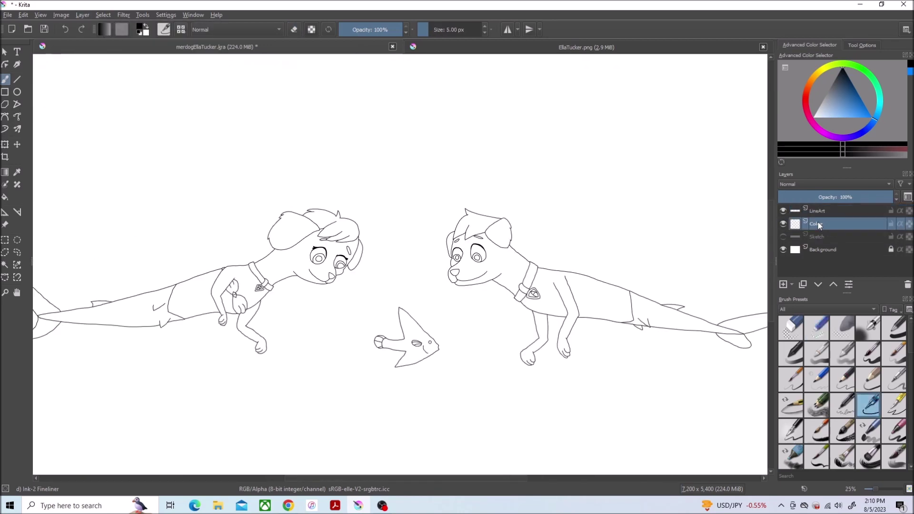
pyautogui.click(445, 46)
pyautogui.press('+')
pyautogui.press('+')
pyautogui.press('+')
pyautogui.press('+')
pyautogui.press('p')
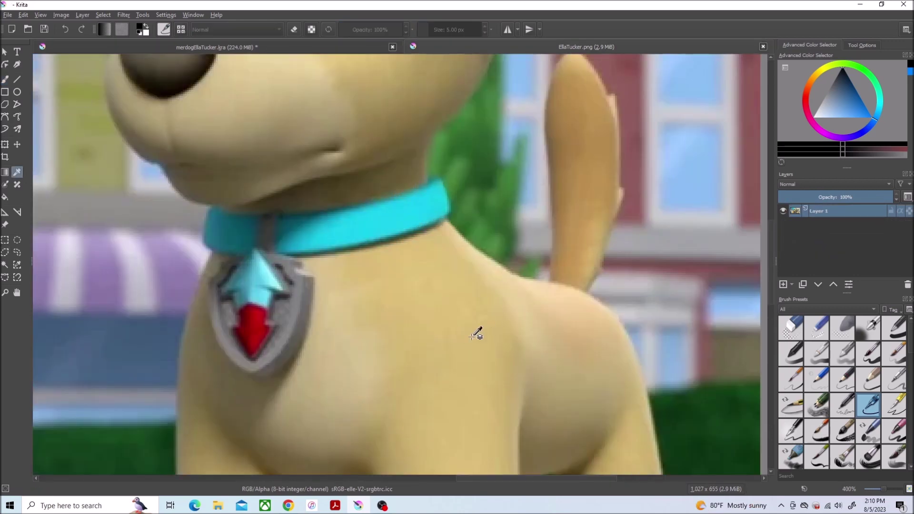
pyautogui.click(464, 338)
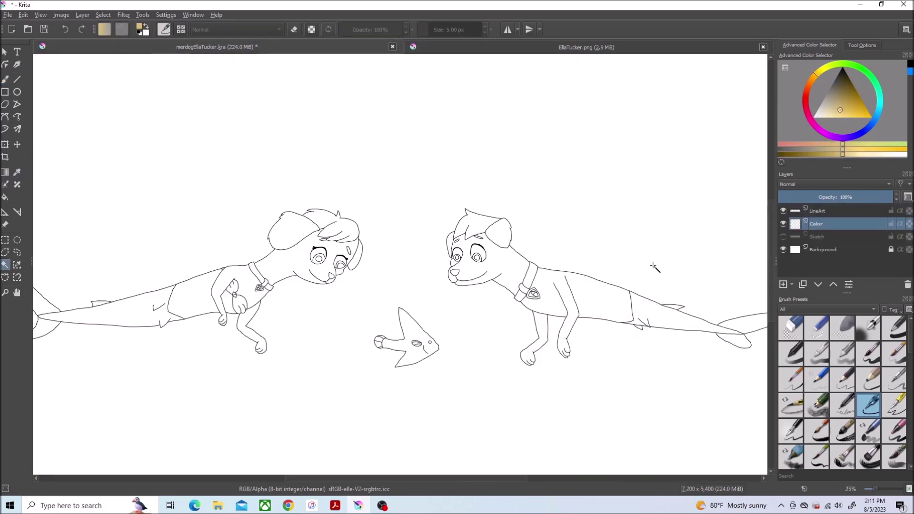
# Step: Shrink the characters' selection slightly and fill both merdogs and the fish tan on the Color layer
pyautogui.click(103, 15)
pyautogui.click(178, 194)
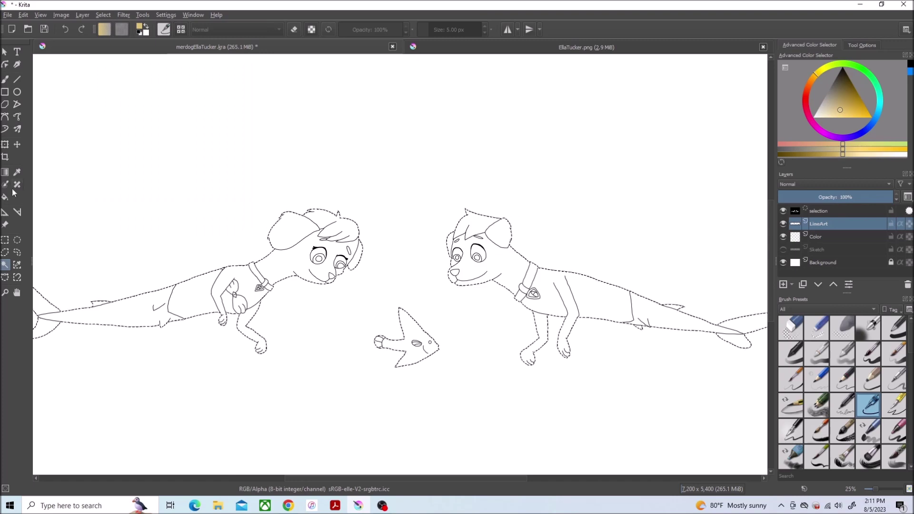
pyautogui.press('f')
pyautogui.click(824, 237)
pyautogui.click(505, 269)
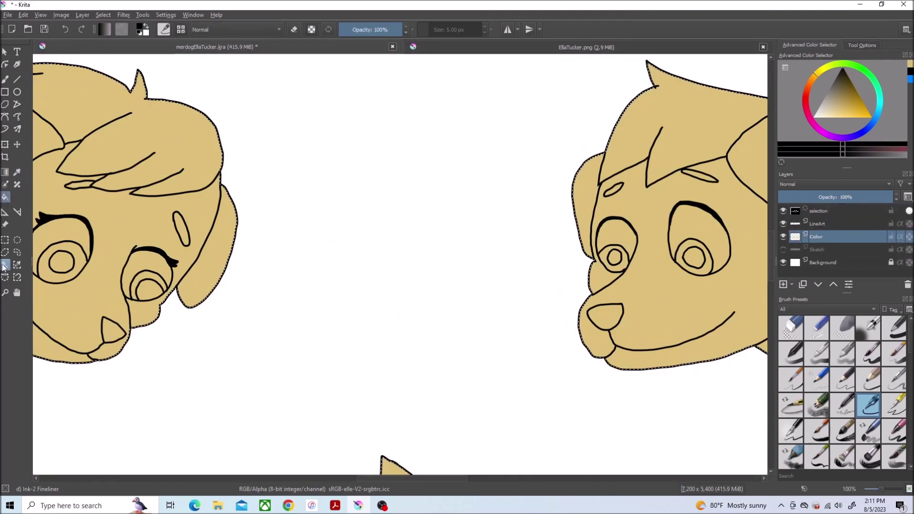
# Step: Select the pupils, grow the selection outward and fill them black on the Color layer
pyautogui.click(702, 258)
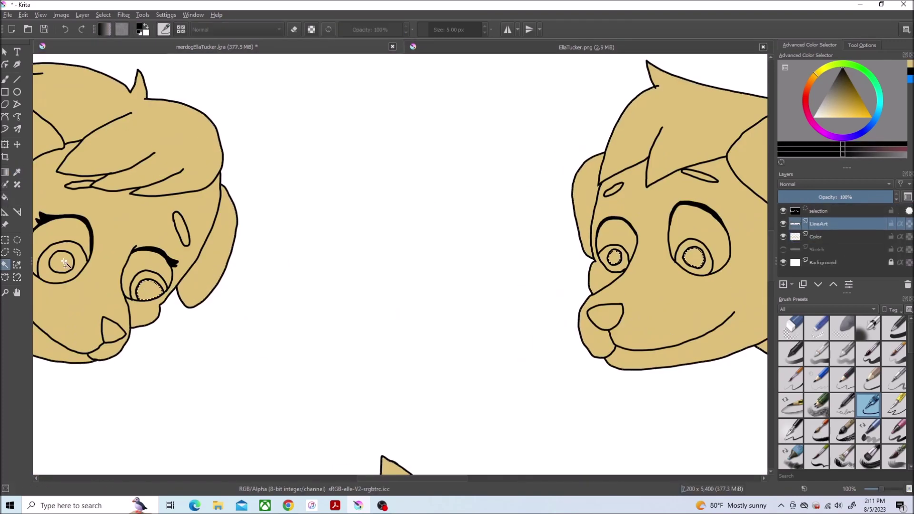
pyautogui.scroll(-3, 557, 369)
pyautogui.click(103, 15)
pyautogui.click(143, 182)
pyautogui.click(467, 265)
pyautogui.press('f')
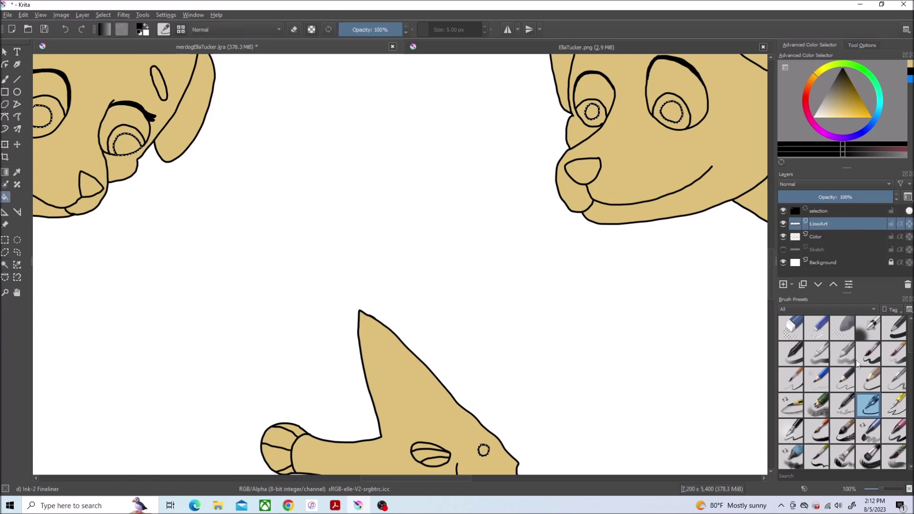
pyautogui.press('pagedown')
pyautogui.scroll(-2, 638, 401)
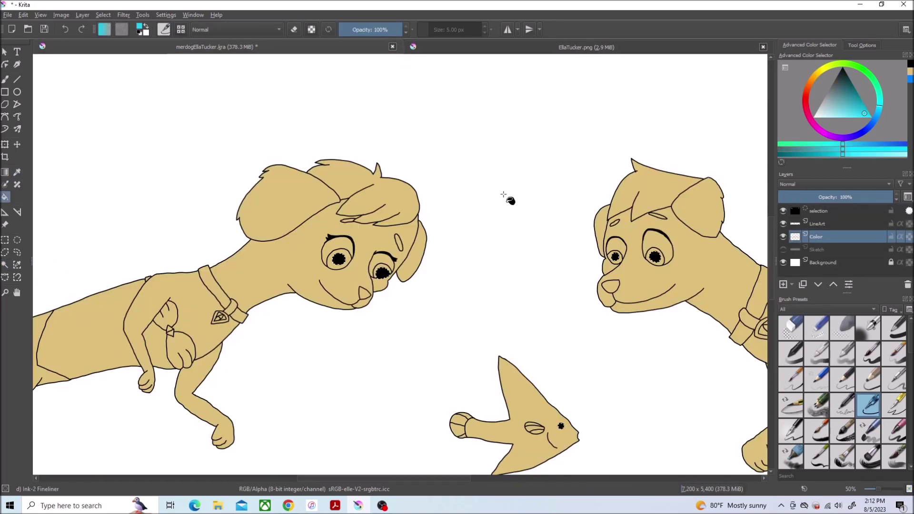
# Step: Zoom in on the eyes and select the iris area with contiguous selection
pyautogui.hotkey('ctrl', 'w')
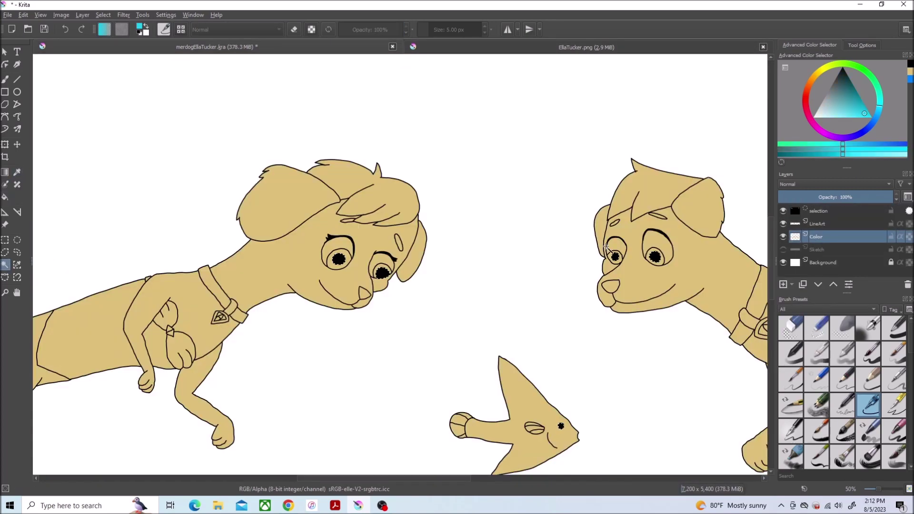
pyautogui.press('pageup')
pyautogui.scroll(1, 347, 258)
pyautogui.click(347, 258)
pyautogui.hscroll(5, 630, 313)
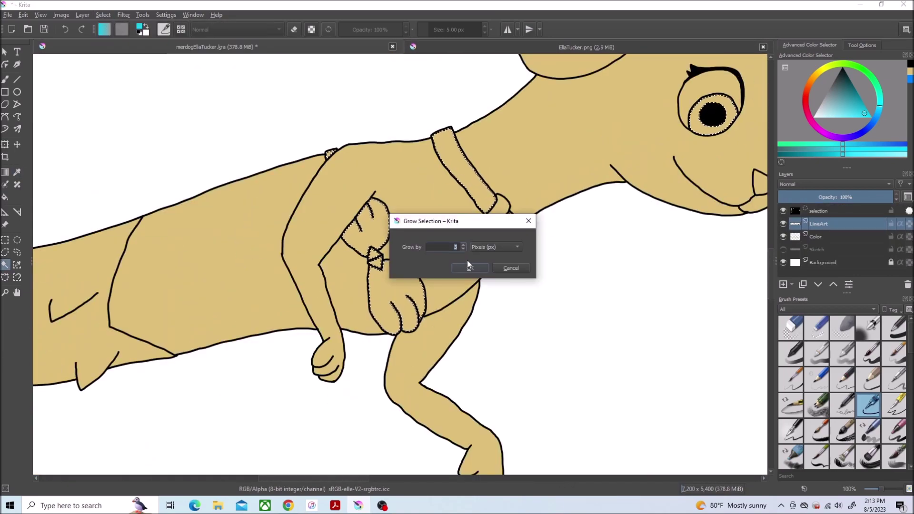
# Step: Select the collar on the LineArt layer and fill it cyan on the Color layer
pyautogui.click(467, 260)
pyautogui.click(464, 166)
pyautogui.click(65, 29)
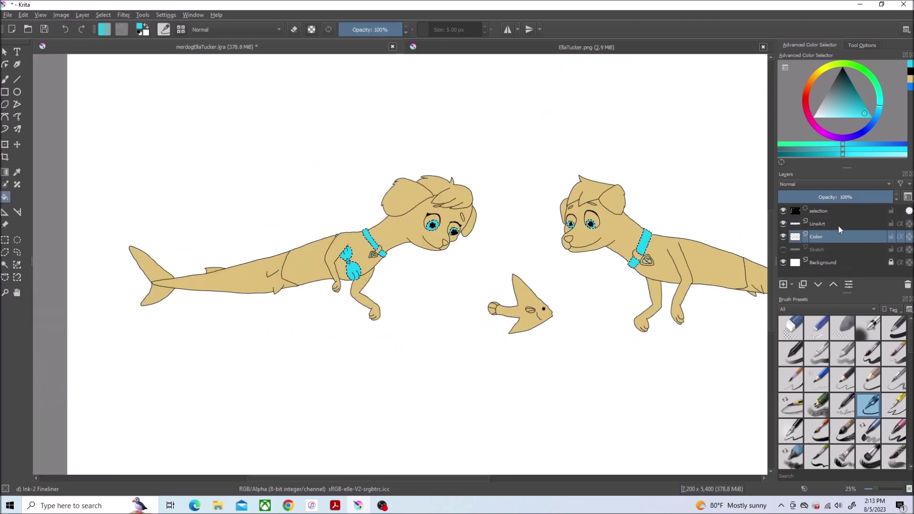
pyautogui.click(842, 225)
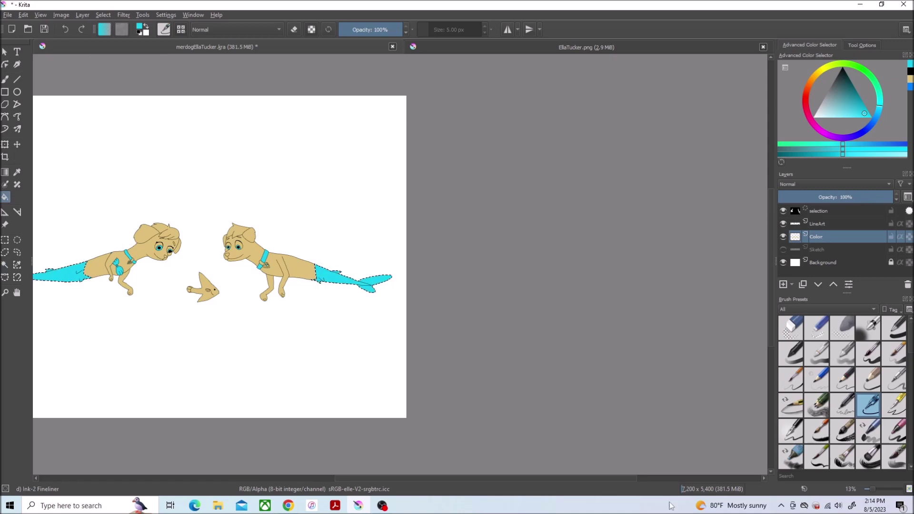
# Step: Pick white and fill the eye whites on the Color layer
pyautogui.click(837, 114)
pyautogui.scroll(6, 363, 310)
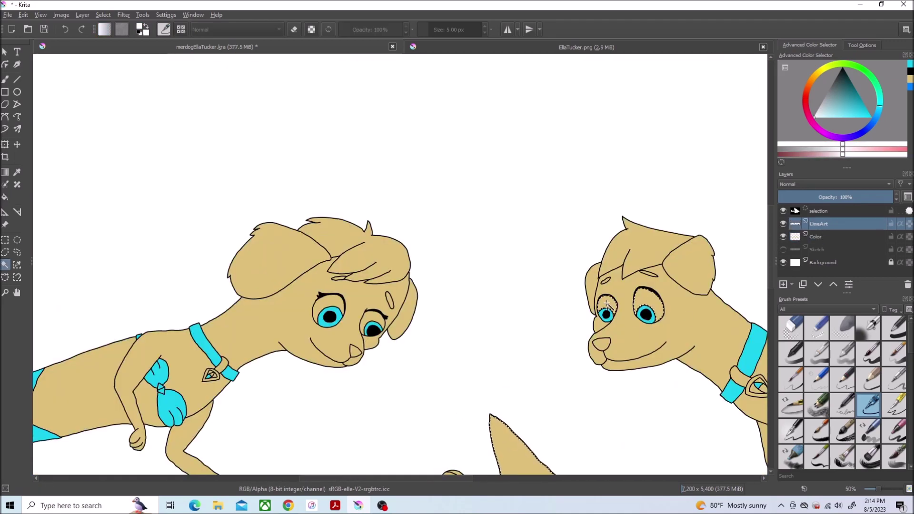
pyautogui.press('f')
pyautogui.click(828, 237)
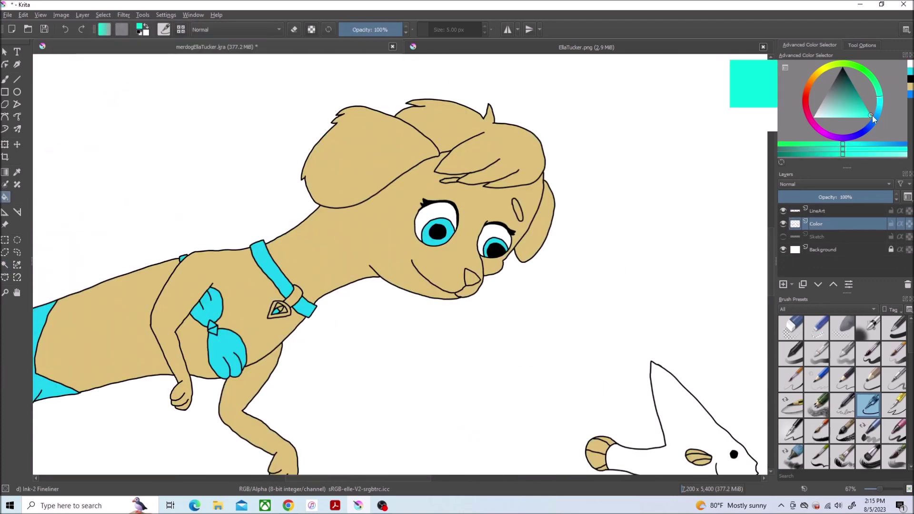
# Step: Choose a deep blue and fill the white Background layer with it
pyautogui.moveTo(872, 115); pyautogui.dragTo(864, 93)
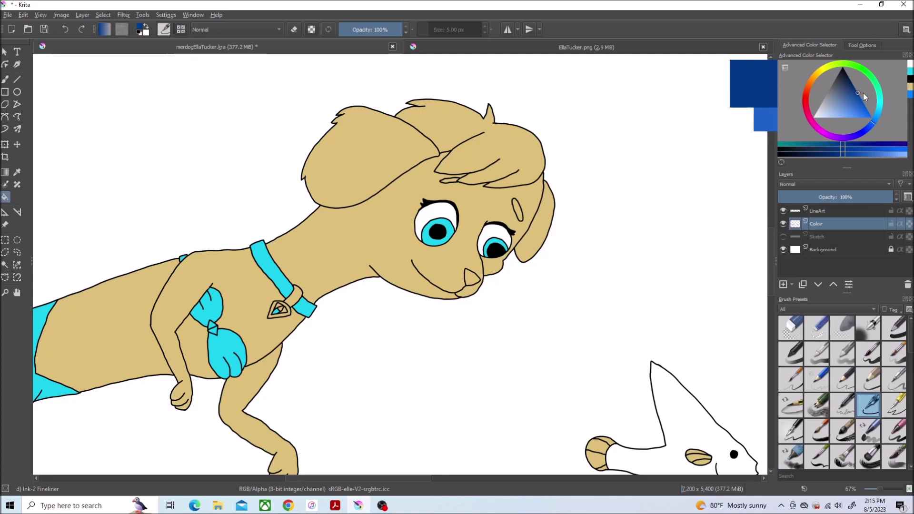
pyautogui.click(785, 250)
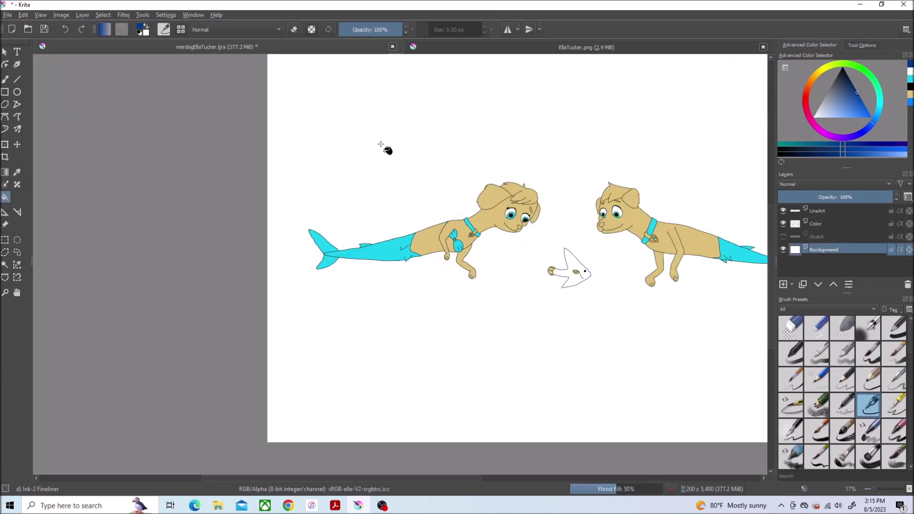
pyautogui.click(381, 144)
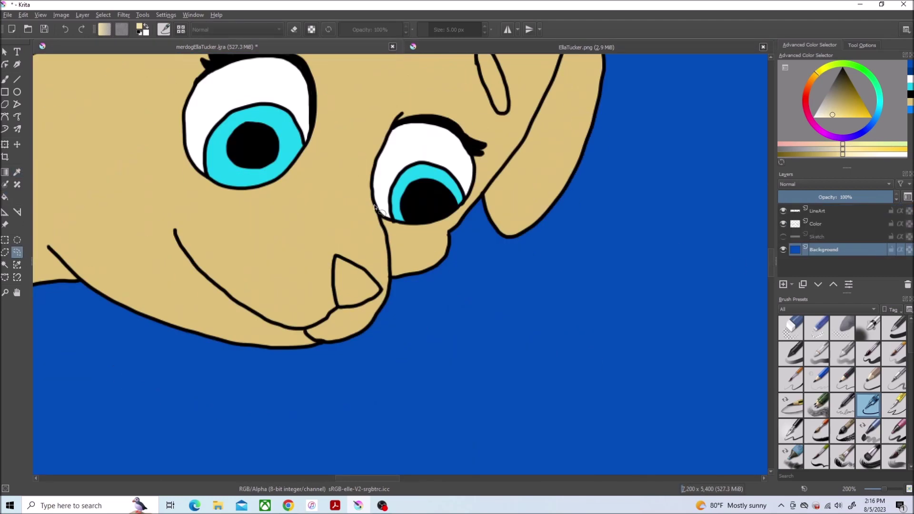
# Step: Outline the muzzle with a freehand selection and fill it lighter tan
pyautogui.moveTo(372, 194); pyautogui.dragTo(141, 242)
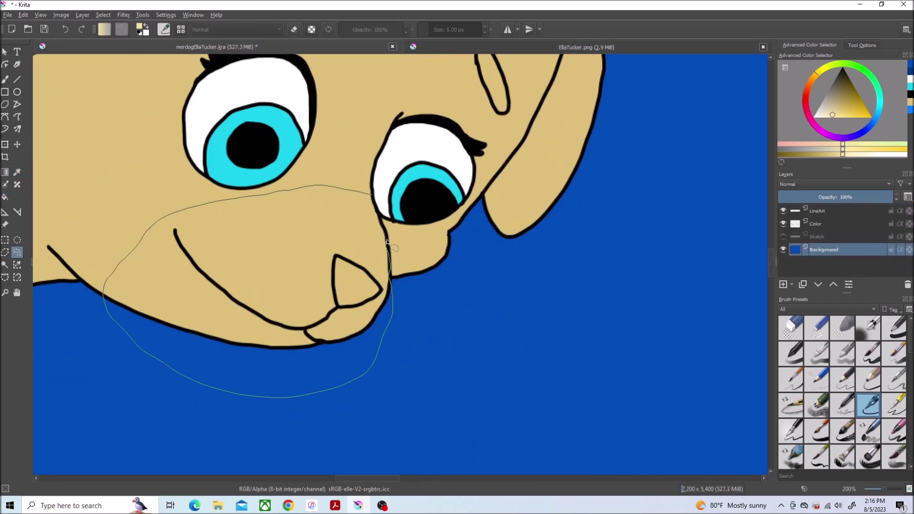
pyautogui.moveTo(386, 242); pyautogui.dragTo(387, 243)
pyautogui.press('f')
pyautogui.click(277, 249)
pyautogui.hotkey('ctrl', 'z')
pyautogui.click(294, 225)
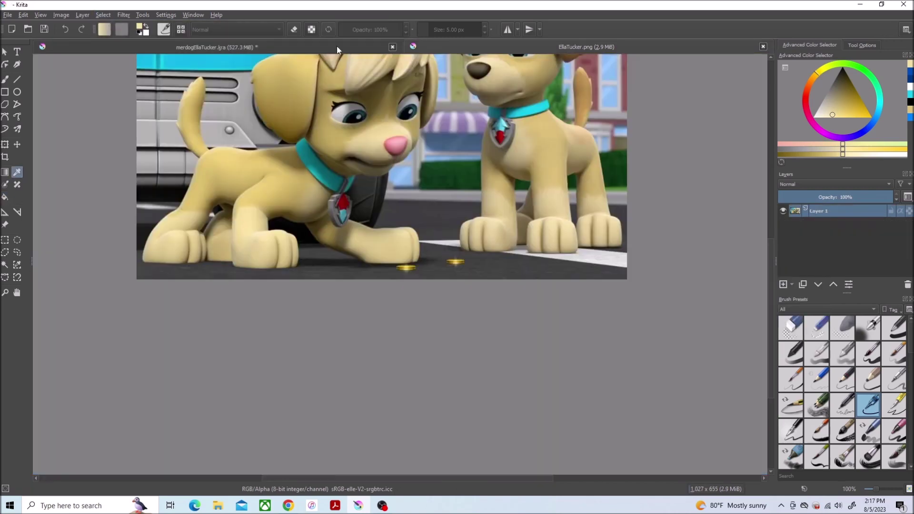
# Step: Re-outline the muzzle, fill it with lighter tan, and deselect
pyautogui.click(268, 47)
pyautogui.moveTo(224, 128); pyautogui.dragTo(233, 121)
pyautogui.press('f')
pyautogui.click(409, 194)
pyautogui.hotkey('ctrl', 'shift', 'a')
pyautogui.scroll(-5, 408, 193)
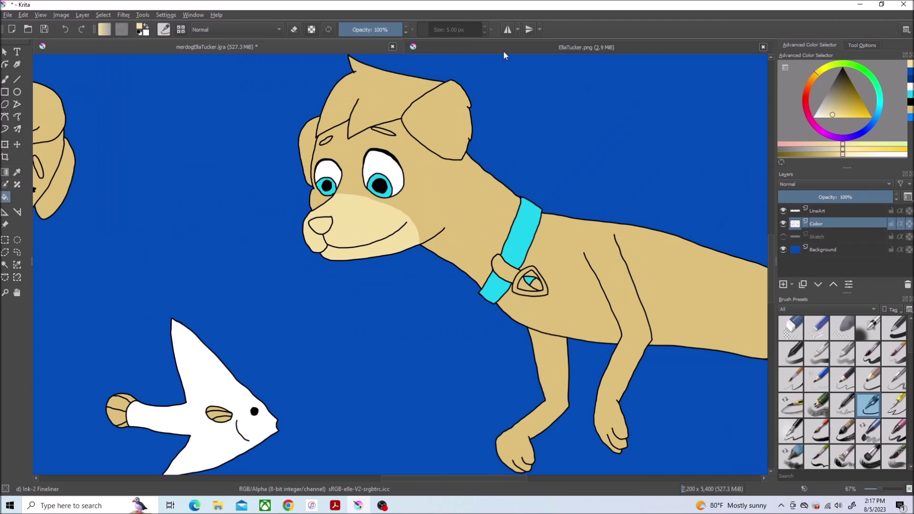
pyautogui.click(488, 55)
pyautogui.hotkey('ctrl', 'Tab')
pyautogui.press('p')
pyautogui.hotkey('ctrl', 'Tab')
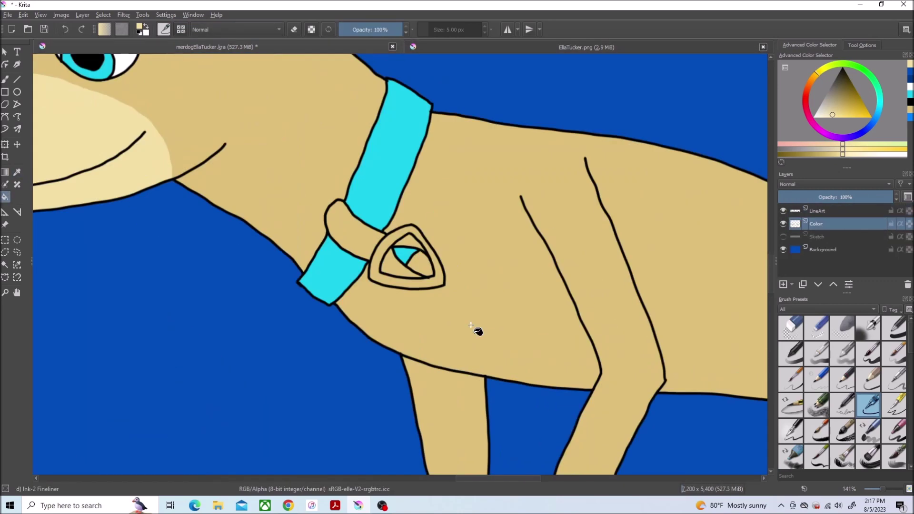
pyautogui.press('f')
pyautogui.scroll(-5, 478, 330)
pyautogui.click(17, 252)
pyautogui.hotkey('ctrl', 'Tab')
pyautogui.hotkey('ctrl', 'Tab')
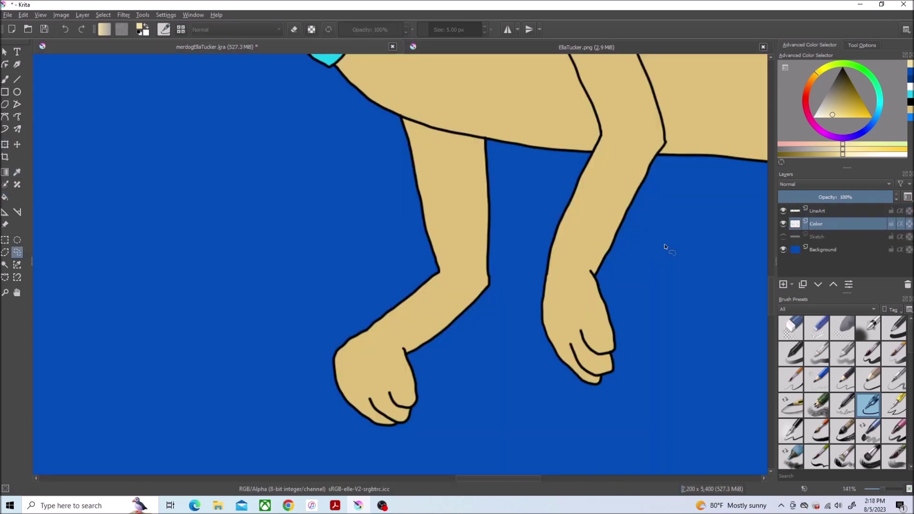
# Step: Outline both front legs and fill them with the lighter skin tone
pyautogui.moveTo(420, 277); pyautogui.dragTo(504, 419)
pyautogui.press('f')
pyautogui.click(602, 218)
pyautogui.scroll(-5, 112, 241)
pyautogui.scroll(5, 574, 380)
pyautogui.scroll(1, 575, 380)
# Step: Outline and fill the forearm, paw and other paw with the lighter skin tone
pyautogui.moveTo(710, 478); pyautogui.dragTo(710, 355)
pyautogui.press('f')
pyautogui.click(618, 361)
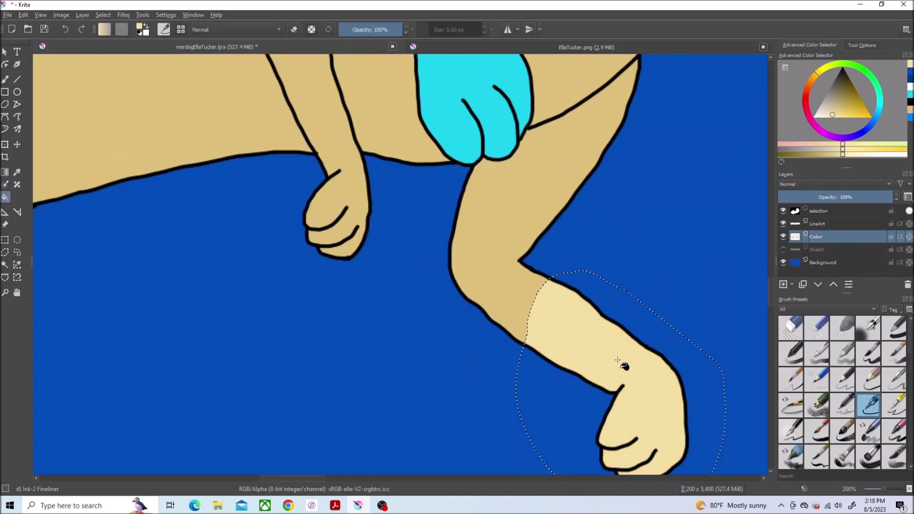
pyautogui.scroll(3, 577, 265)
pyautogui.moveTo(295, 187)
pyautogui.mouseDown()
pyautogui.moveTo(261, 241)
pyautogui.moveTo(333, 205)
pyautogui.mouseUp()
pyautogui.press('f')
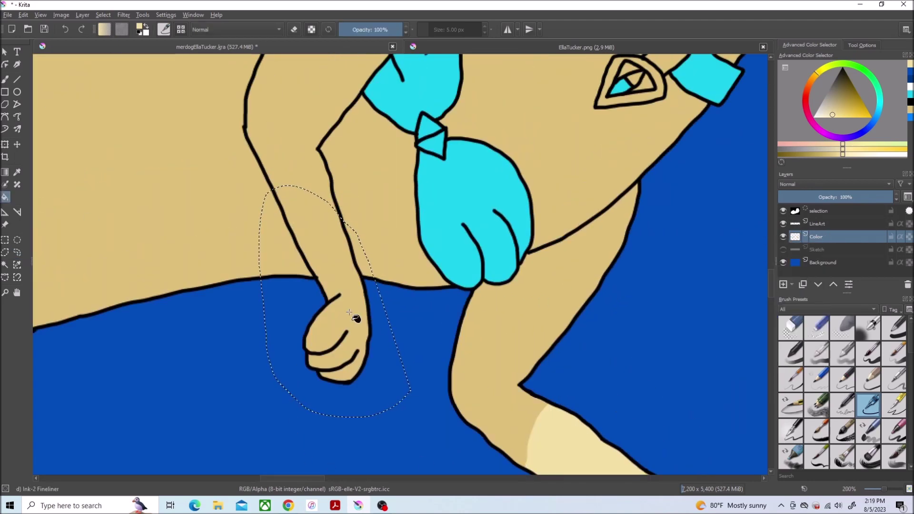
pyautogui.click(357, 316)
# Step: Deselect and brush pale skin tone across the upper body with Basic-1
pyautogui.click(103, 15)
pyautogui.click(110, 37)
pyautogui.scroll(-1, 558, 187)
pyautogui.click(5, 79)
pyautogui.moveTo(305, 151)
pyautogui.mouseDown()
pyautogui.moveTo(167, 173)
pyautogui.moveTo(321, 161)
pyautogui.mouseUp()
pyautogui.moveTo(337, 206)
pyautogui.mouseDown()
pyautogui.moveTo(112, 193)
pyautogui.moveTo(321, 212)
pyautogui.moveTo(299, 213)
pyautogui.mouseUp()
# Step: Paint pale skin over the chest and along the lower body edge
pyautogui.moveTo(506, 91)
pyautogui.mouseDown()
pyautogui.moveTo(517, 136)
pyautogui.moveTo(506, 122)
pyautogui.moveTo(555, 149)
pyautogui.moveTo(570, 83)
pyautogui.mouseUp()
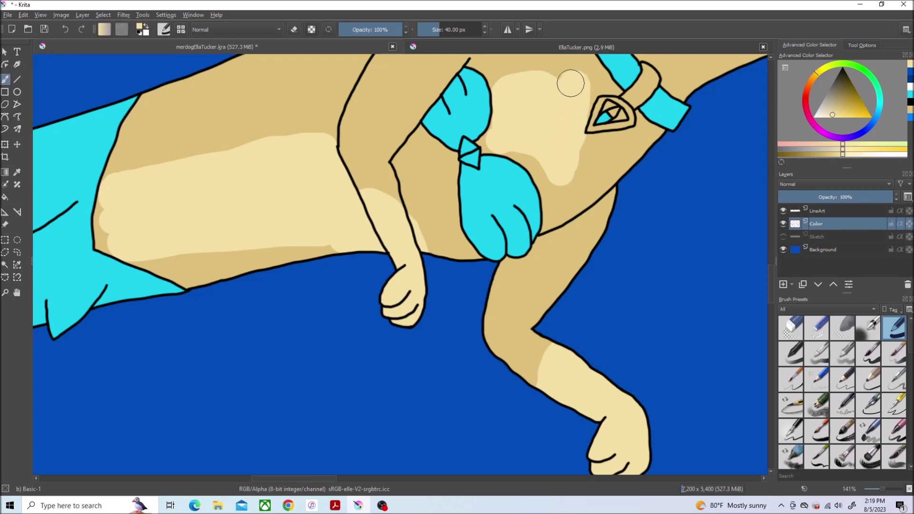
pyautogui.scroll(3, 324, 248)
pyautogui.moveTo(541, 333)
pyautogui.mouseDown()
pyautogui.moveTo(582, 311)
pyautogui.moveTo(143, 395)
pyautogui.mouseUp()
pyautogui.moveTo(265, 479); pyautogui.dragTo(255, 480)
pyautogui.moveTo(339, 366)
pyautogui.mouseDown()
pyautogui.moveTo(206, 303)
pyautogui.moveTo(243, 199)
pyautogui.mouseUp()
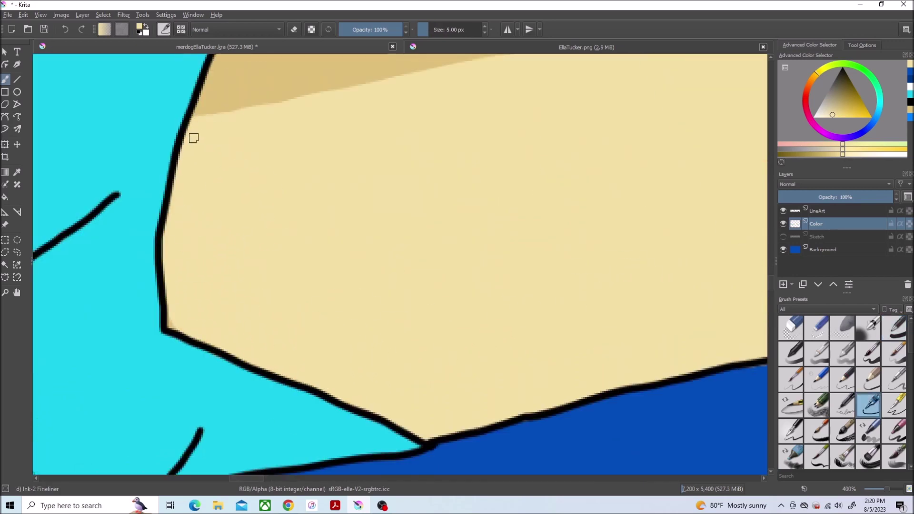
pyautogui.scroll(-3, 172, 283)
# Step: Cover the arm's darker shading with pale skin using the broad brush
pyautogui.click(895, 327)
pyautogui.scroll(3, 667, 206)
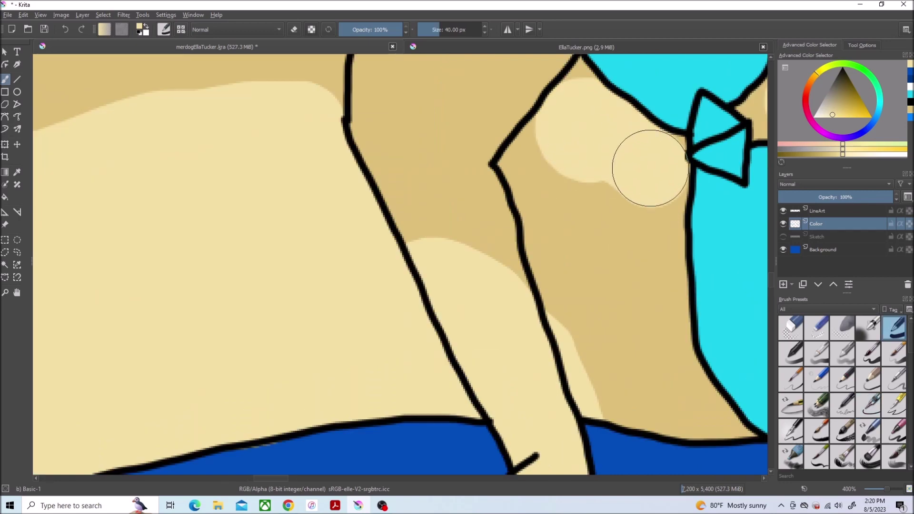
pyautogui.moveTo(551, 164)
pyautogui.mouseDown()
pyautogui.moveTo(555, 209)
pyautogui.moveTo(668, 381)
pyautogui.moveTo(624, 389)
pyautogui.moveTo(571, 276)
pyautogui.mouseUp()
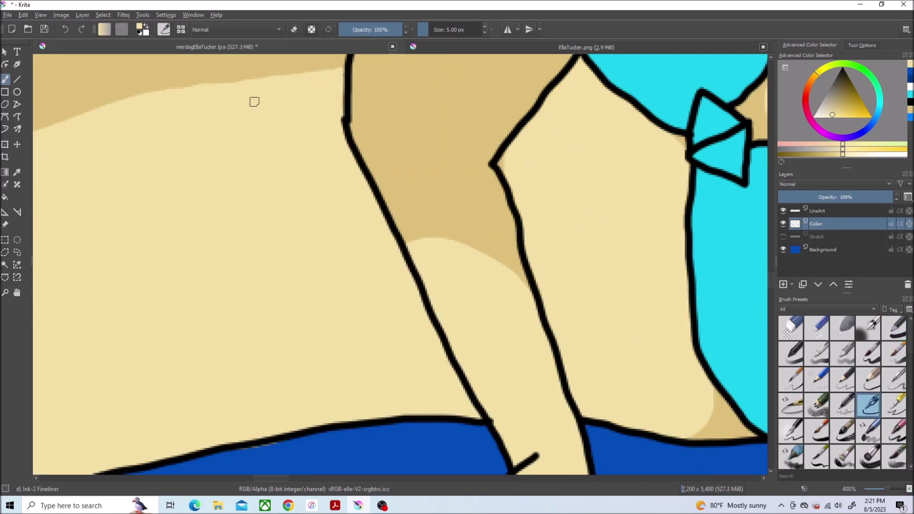
pyautogui.scroll(-2, 572, 465)
pyautogui.scroll(3, 383, 312)
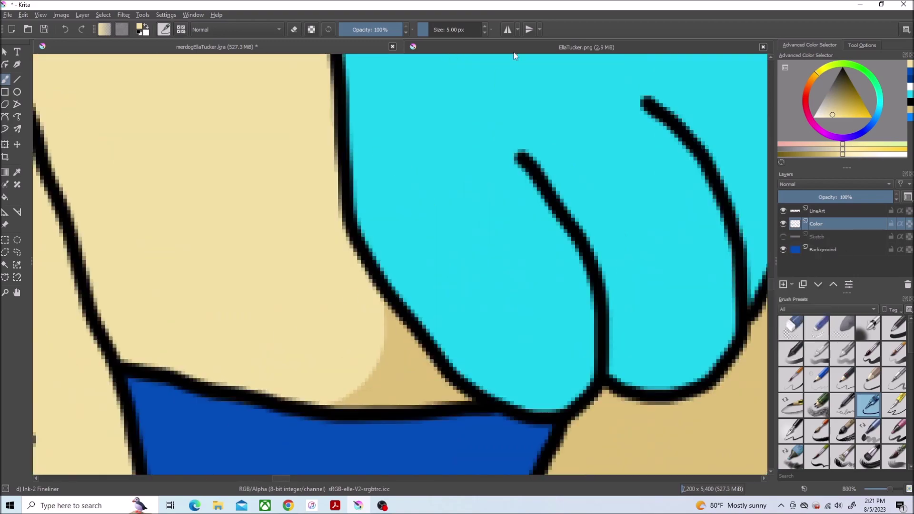
# Step: Paint pale skin over darker tan near the hair and by the pendant
pyautogui.moveTo(382, 312)
pyautogui.mouseDown()
pyautogui.moveTo(322, 402)
pyautogui.moveTo(357, 333)
pyautogui.mouseUp()
pyautogui.scroll(-5, 357, 333)
pyautogui.scroll(3, 147, 202)
pyautogui.click(894, 327)
pyautogui.moveTo(204, 143)
pyautogui.mouseDown()
pyautogui.moveTo(147, 101)
pyautogui.moveTo(266, 229)
pyautogui.moveTo(200, 232)
pyautogui.mouseUp()
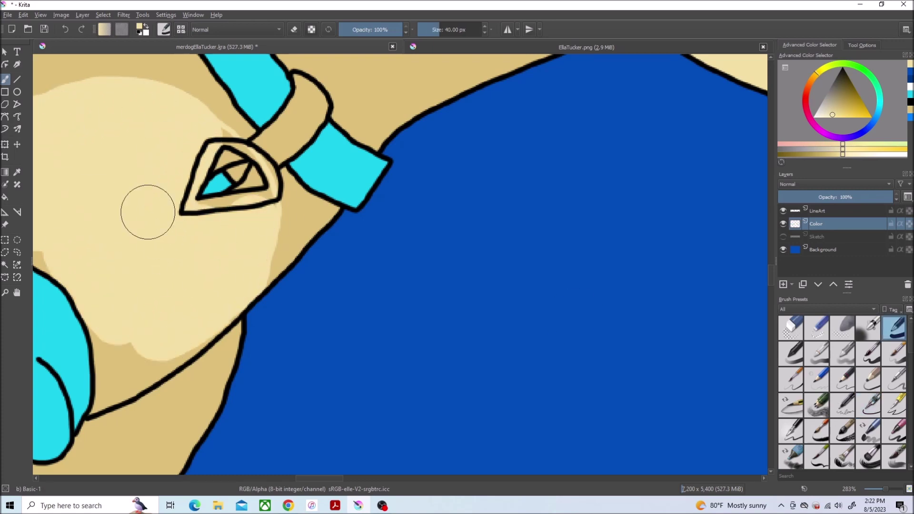
pyautogui.moveTo(124, 352); pyautogui.dragTo(179, 323)
# Step: Fill the tan wedges near the eye corner and at the line junction
pyautogui.hscroll(-3, 242, 242)
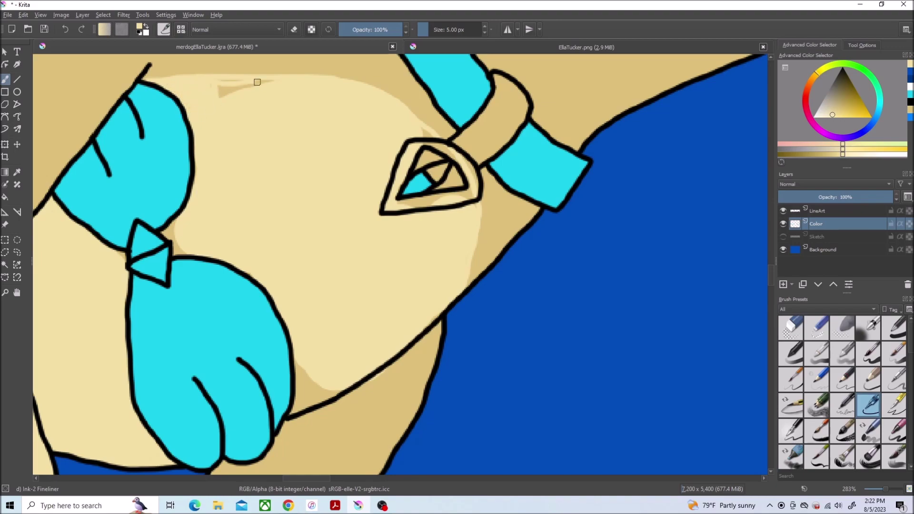
pyautogui.scroll(3, 429, 126)
pyautogui.scroll(3, 457, 156)
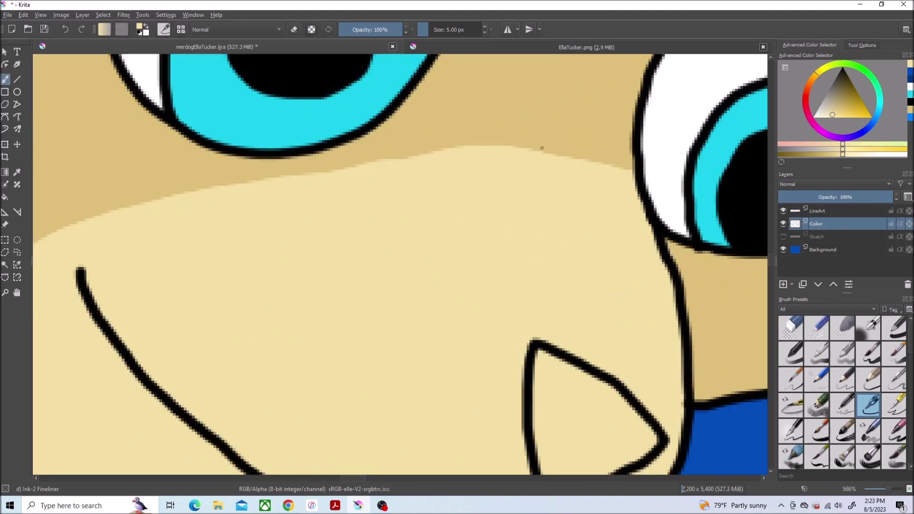
pyautogui.moveTo(627, 164); pyautogui.dragTo(507, 138)
pyautogui.moveTo(579, 154); pyautogui.dragTo(605, 147)
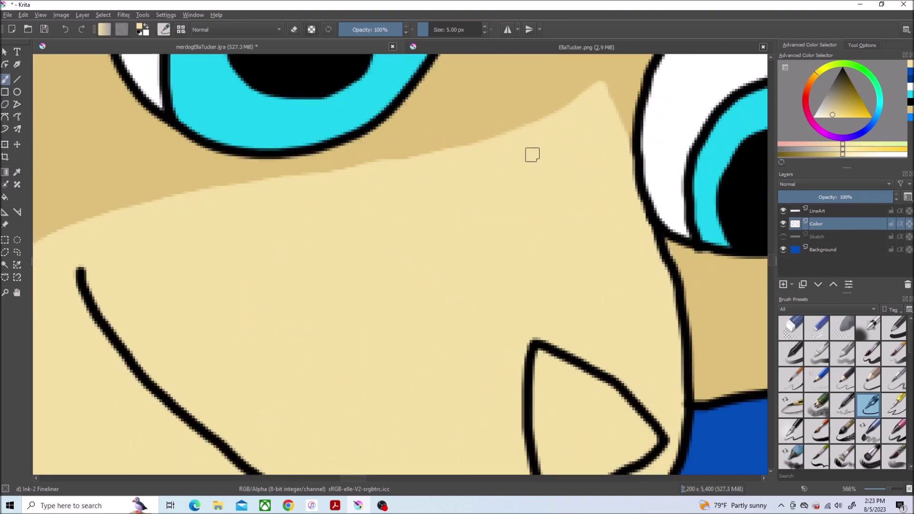
pyautogui.scroll(1, 532, 154)
pyautogui.moveTo(419, 274)
pyautogui.mouseDown()
pyautogui.moveTo(292, 337)
pyautogui.moveTo(327, 235)
pyautogui.moveTo(371, 257)
pyautogui.mouseUp()
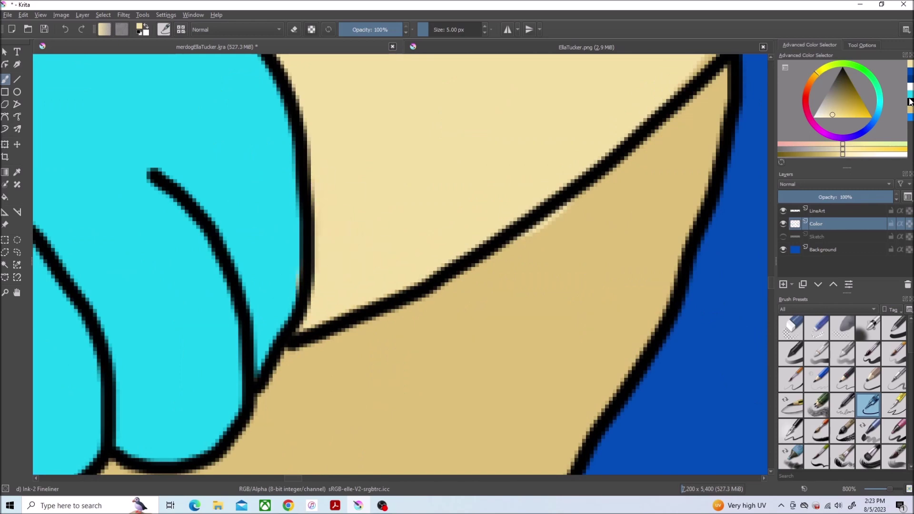
# Step: Cover the remaining tan wedge at the line junction
pyautogui.scroll(1, 578, 138)
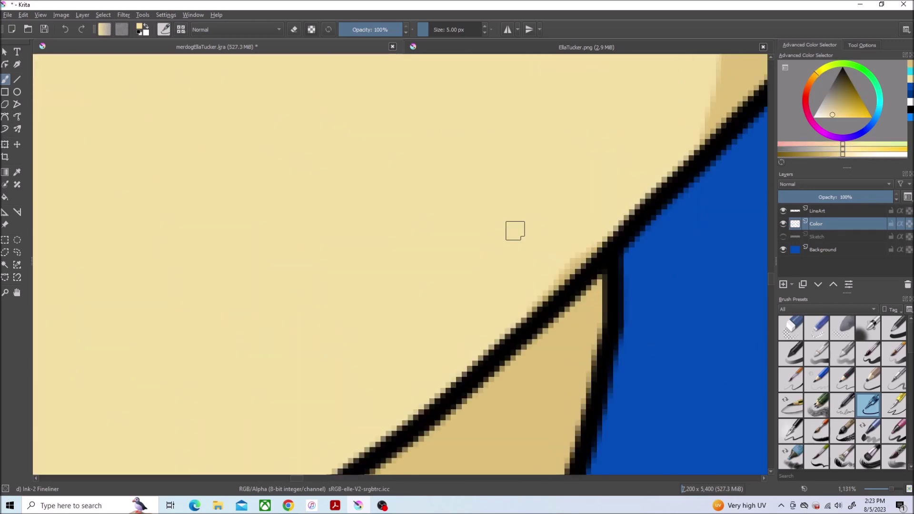
pyautogui.scroll(-5, 601, 235)
pyautogui.scroll(5, 201, 258)
pyautogui.moveTo(416, 201)
pyautogui.mouseDown()
pyautogui.moveTo(444, 240)
pyautogui.moveTo(476, 252)
pyautogui.mouseUp()
pyautogui.scroll(-5, 512, 256)
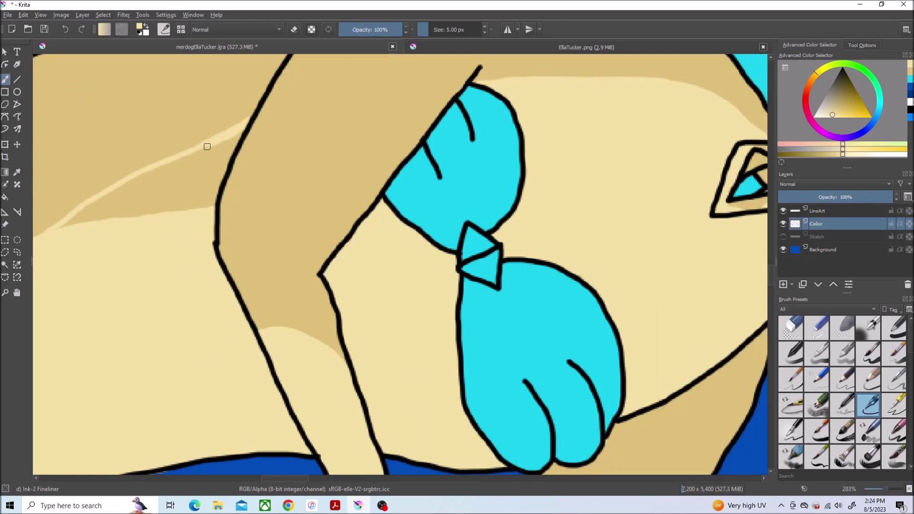
# Step: Cover the tan wedge on the upper arm and paint pale skin on the torso
pyautogui.press('/')
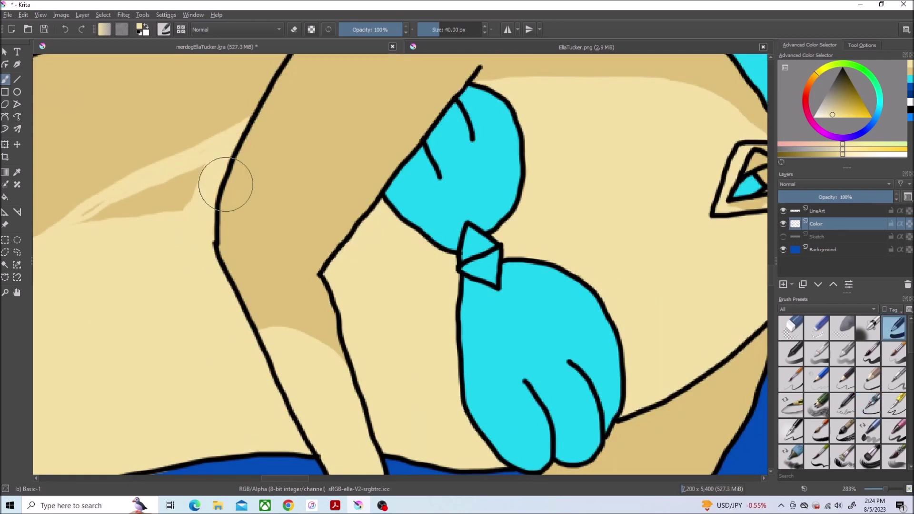
pyautogui.moveTo(229, 184); pyautogui.dragTo(157, 242)
pyautogui.scroll(-5, 193, 160)
pyautogui.scroll(4, 349, 169)
pyautogui.press('/')
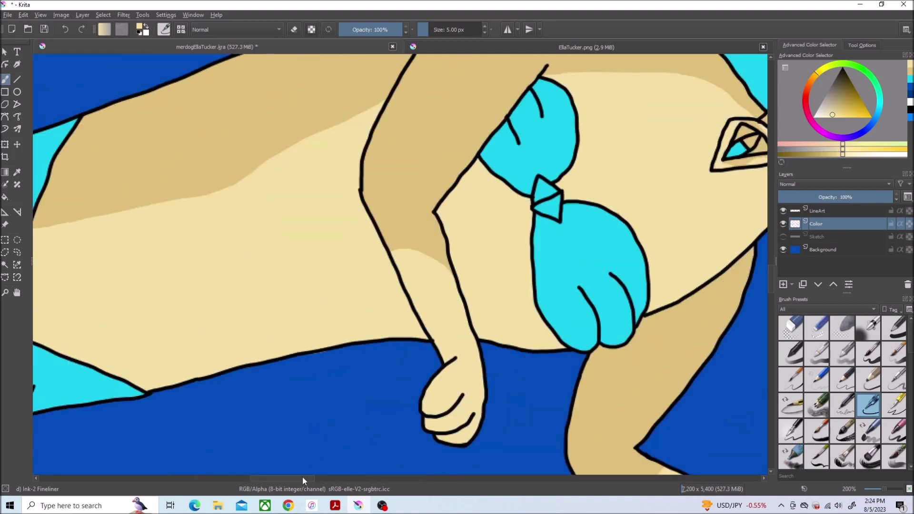
pyautogui.moveTo(349, 170); pyautogui.dragTo(161, 265)
# Step: Paint a pale highlight across the merdog's torso, lower torso, belly line and foreleg
pyautogui.scroll(2, 429, 357)
pyautogui.click(818, 328)
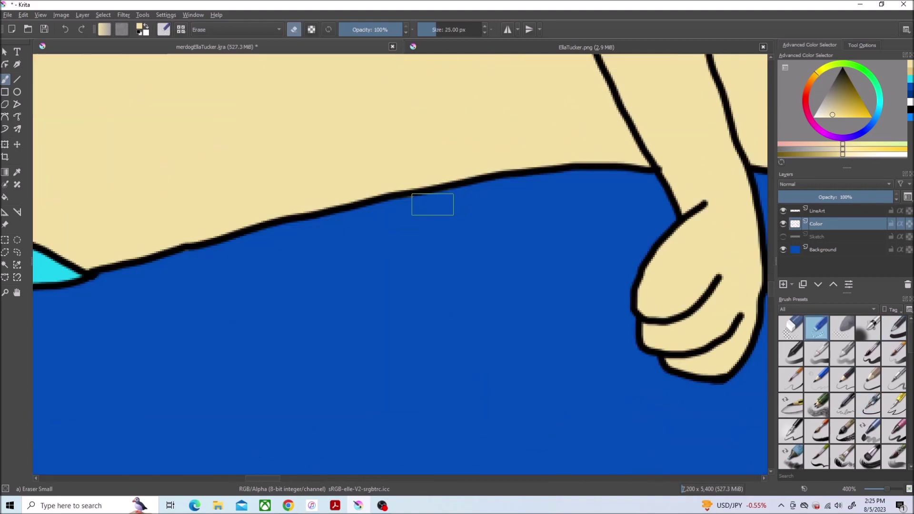
pyautogui.scroll(-6, 231, 313)
pyautogui.scroll(4, 239, 190)
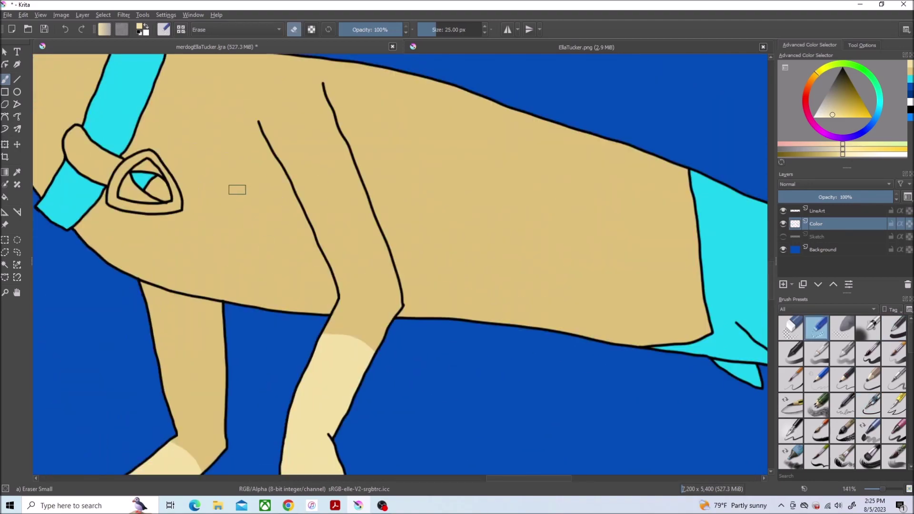
pyautogui.press('/')
pyautogui.moveTo(377, 200); pyautogui.dragTo(684, 297)
pyautogui.moveTo(643, 332); pyautogui.dragTo(438, 301)
pyautogui.moveTo(606, 333); pyautogui.dragTo(411, 270)
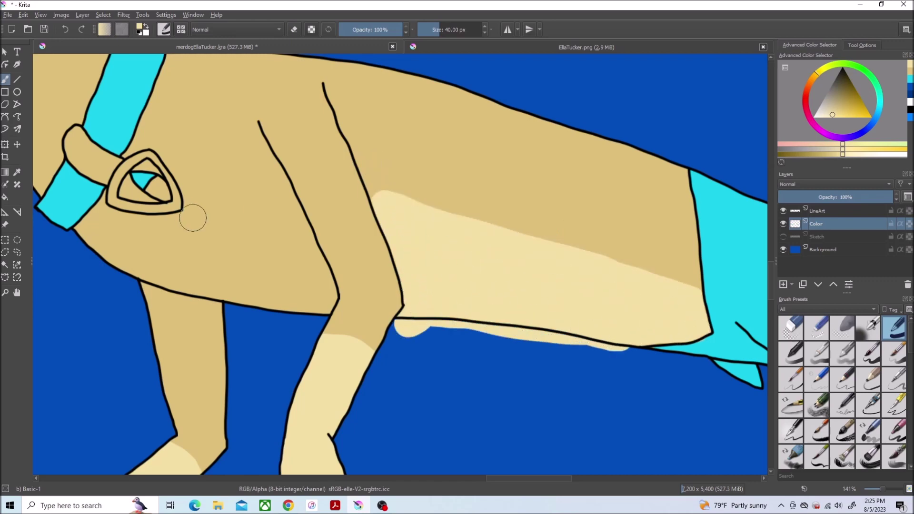
pyautogui.scroll(1, 193, 218)
pyautogui.moveTo(159, 130)
pyautogui.mouseDown()
pyautogui.moveTo(298, 153)
pyautogui.moveTo(229, 153)
pyautogui.moveTo(317, 188)
pyautogui.moveTo(374, 318)
pyautogui.moveTo(346, 362)
pyautogui.moveTo(263, 318)
pyautogui.moveTo(176, 314)
pyautogui.moveTo(106, 207)
pyautogui.moveTo(187, 201)
pyautogui.moveTo(180, 253)
pyautogui.mouseUp()
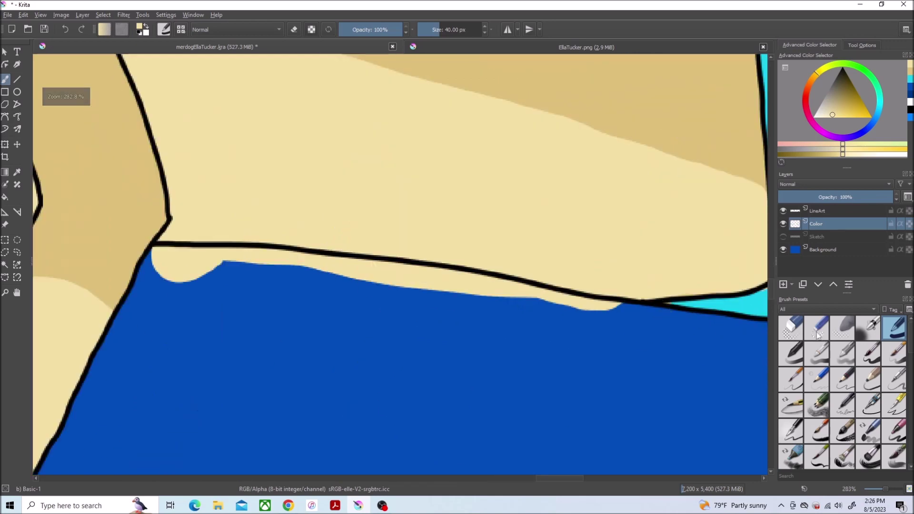
# Step: Erase pale paint spilling past the belly line and dab cyan into a gap near the tail
pyautogui.click(817, 328)
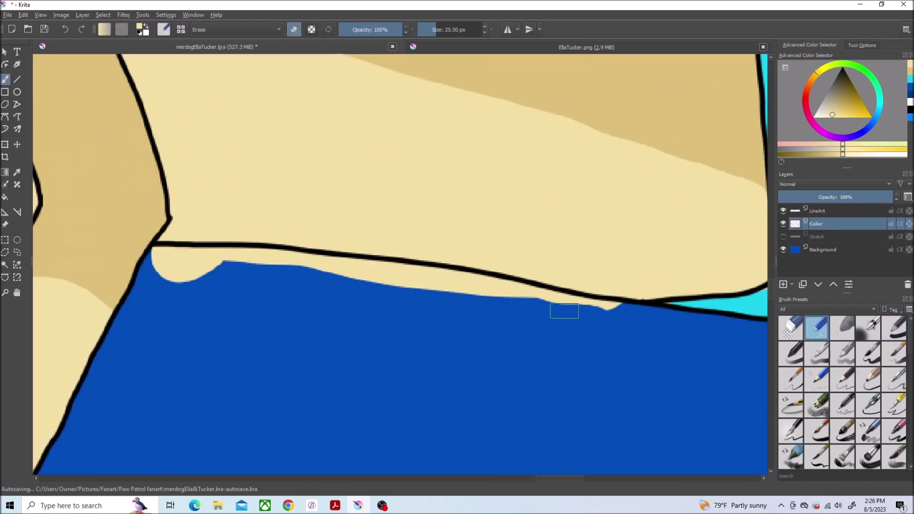
pyautogui.moveTo(592, 316)
pyautogui.mouseDown()
pyautogui.moveTo(332, 273)
pyautogui.moveTo(166, 254)
pyautogui.mouseUp()
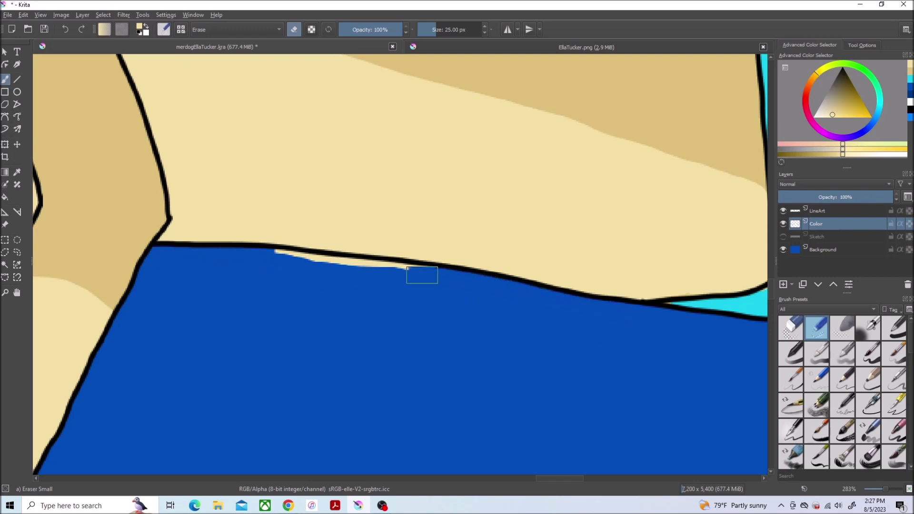
pyautogui.click(869, 405)
pyautogui.click(911, 72)
pyautogui.moveTo(552, 479); pyautogui.dragTo(559, 478)
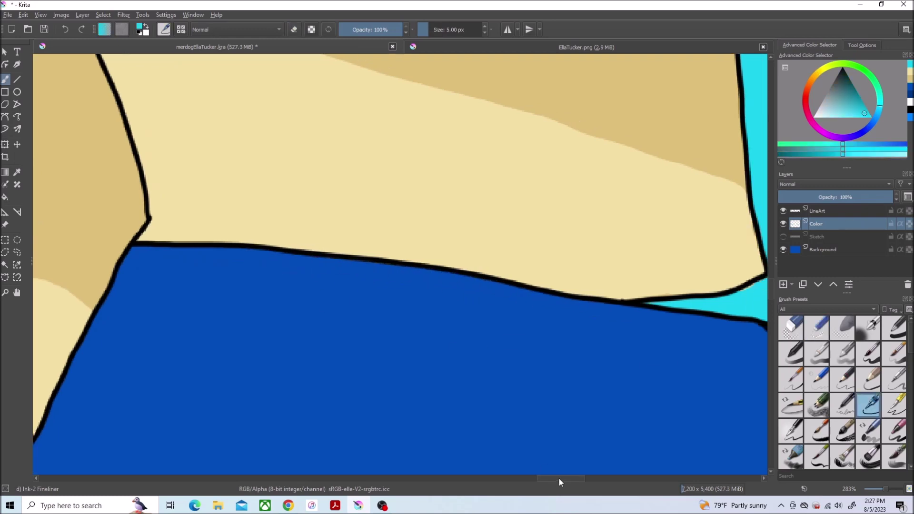
pyautogui.scroll(2, 200, 186)
pyautogui.scroll(-3, 200, 186)
pyautogui.moveTo(205, 196); pyautogui.dragTo(211, 198)
# Step: Switch back to beige and erase the pale strip along the belly line
pyautogui.keyDown('ctrl'); pyautogui.click(212, 198); pyautogui.keyUp('ctrl')
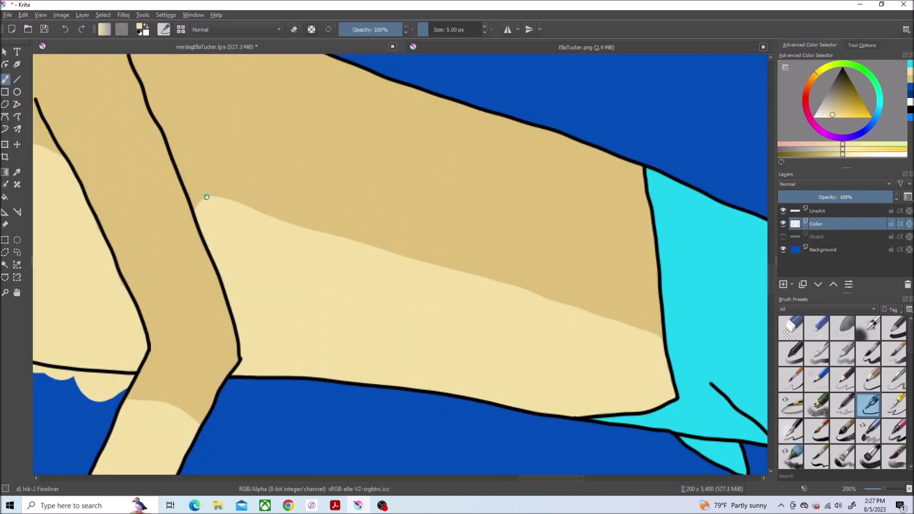
pyautogui.scroll(2, 226, 221)
pyautogui.press('/')
pyautogui.moveTo(429, 271); pyautogui.dragTo(300, 275)
pyautogui.click(17, 252)
pyautogui.moveTo(435, 274)
pyautogui.mouseDown()
pyautogui.moveTo(423, 267)
pyautogui.moveTo(434, 271)
pyautogui.mouseUp()
pyautogui.scroll(-3, 142, 232)
pyautogui.hotkey('ctrl', 'shift', 'a')
pyautogui.scroll(4, 333, 238)
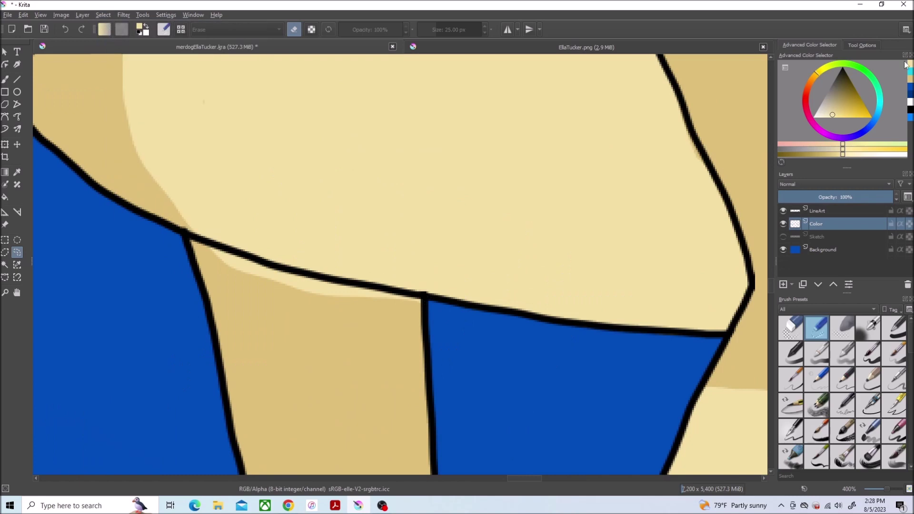
pyautogui.press('b')
pyautogui.press('/')
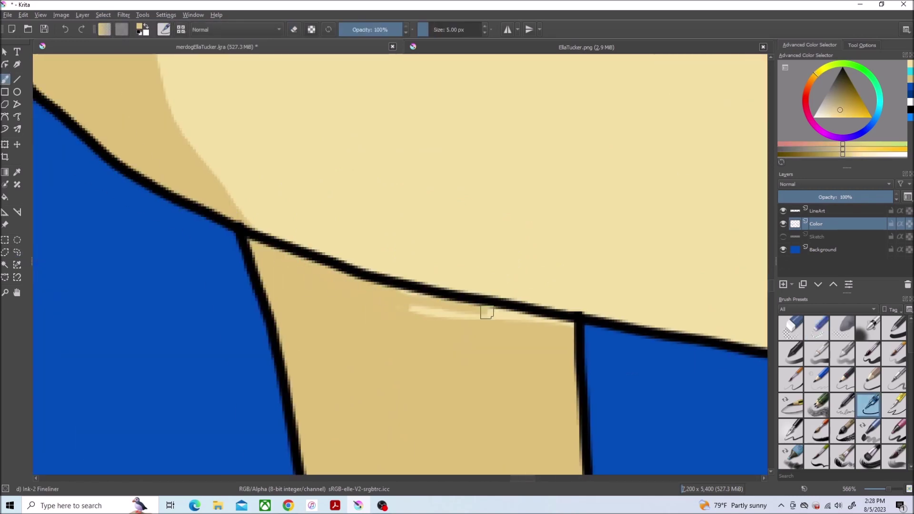
pyautogui.scroll(-5, 469, 325)
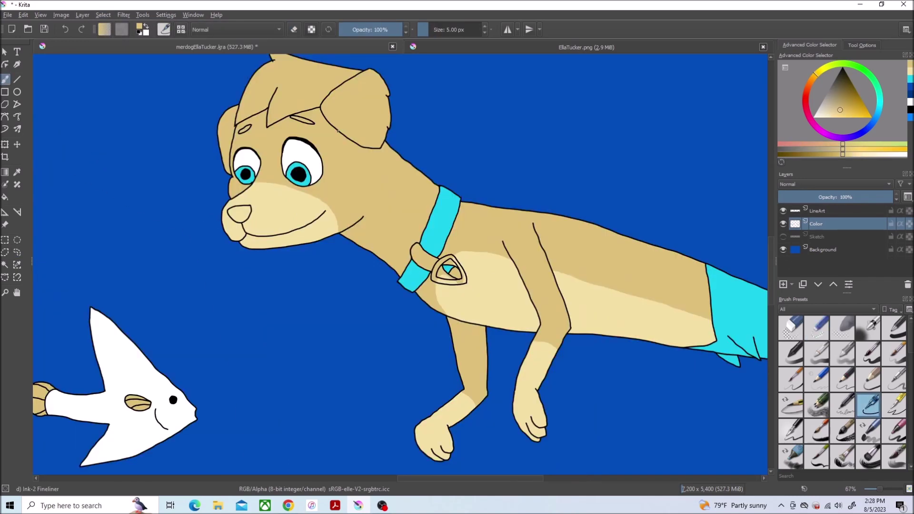
pyautogui.scroll(6, 262, 107)
# Step: Outline the stray line tip inside the dog's ear on the LineArt layer
pyautogui.press('pageup')
pyautogui.press('/')
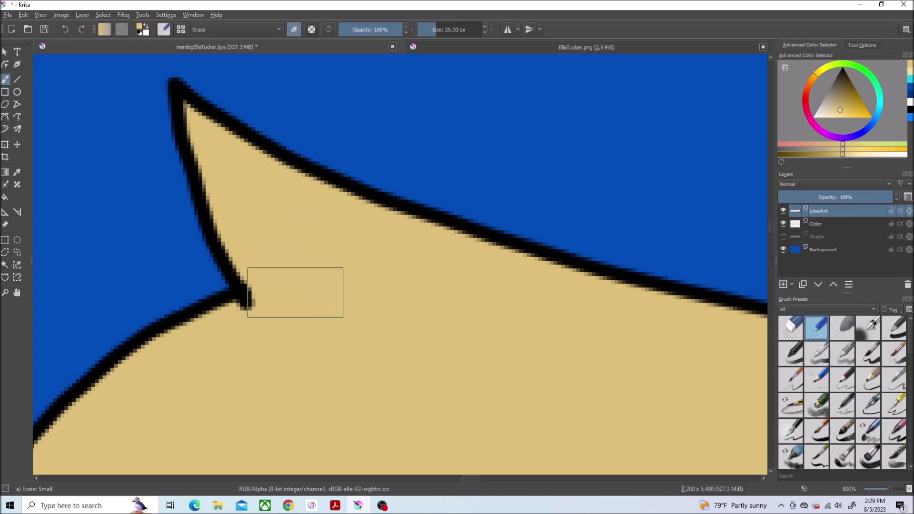
pyautogui.scroll(-4, 296, 292)
pyautogui.scroll(5, 238, 228)
pyautogui.click(17, 252)
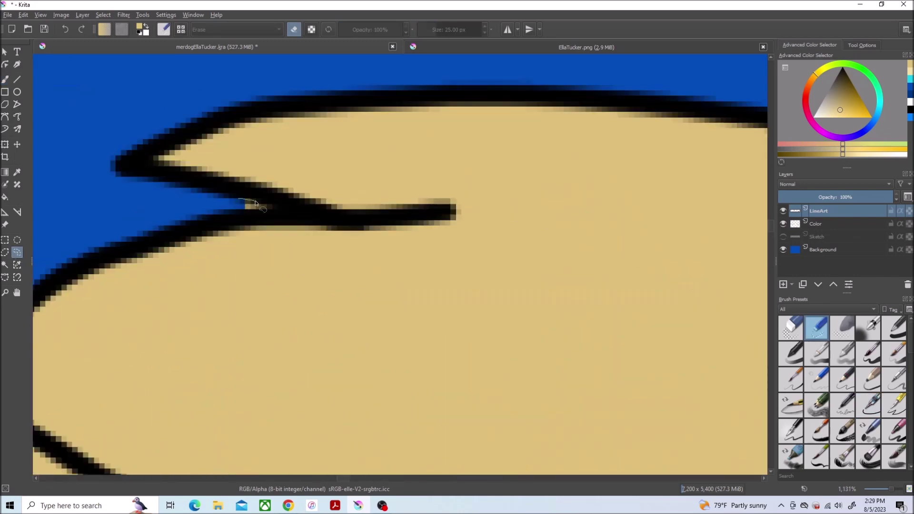
pyautogui.moveTo(256, 204); pyautogui.dragTo(224, 211)
pyautogui.press('pagedown')
pyautogui.scroll(-4, 551, 266)
pyautogui.scroll(4, 251, 246)
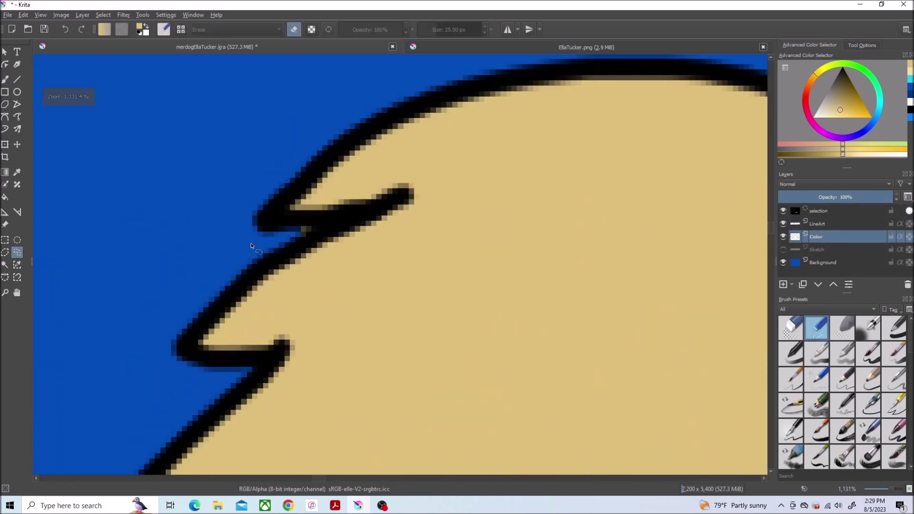
pyautogui.scroll(-6, 269, 250)
pyautogui.press('pageup')
# Step: Select both dogs' fringe hair regions, grow the selection, and fill them light beige
pyautogui.click(4, 265)
pyautogui.click(574, 328)
pyautogui.click(82, 15)
pyautogui.click(465, 270)
pyautogui.press('pagedown')
pyautogui.press('f')
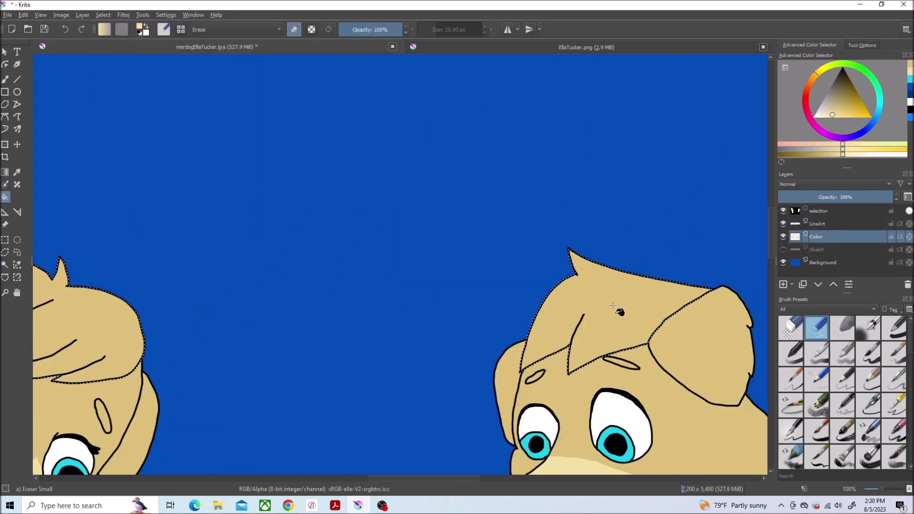
pyautogui.click(622, 303)
pyautogui.click(93, 322)
# Step: Sample the reference nose's pink and fill the first dog's grown nose selection with it
pyautogui.click(429, 46)
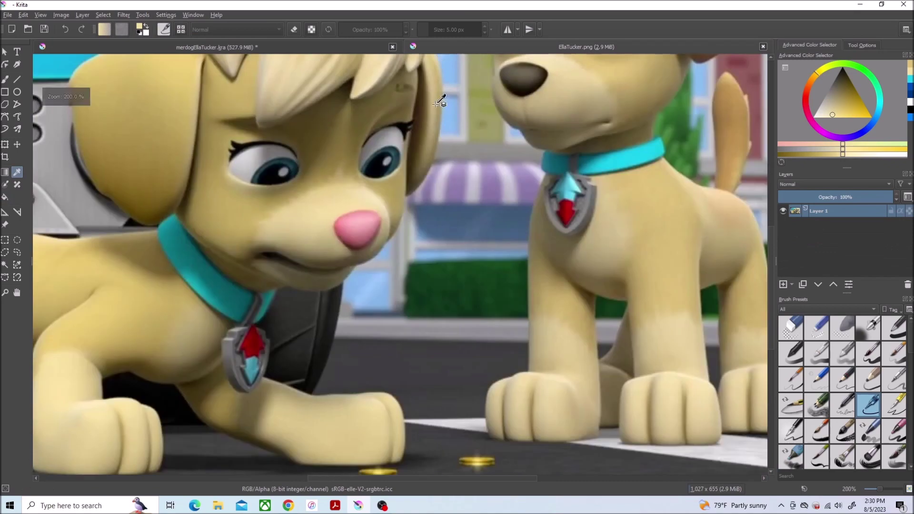
pyautogui.scroll(5, 300, 107)
pyautogui.keyDown('ctrl'); pyautogui.click(300, 106); pyautogui.keyUp('ctrl')
pyautogui.click(214, 46)
pyautogui.click(102, 15)
pyautogui.click(126, 193)
pyautogui.click(467, 267)
pyautogui.press('f')
pyautogui.click(280, 311)
pyautogui.hotkey('ctrl', 'z')
pyautogui.click(815, 237)
pyautogui.click(280, 311)
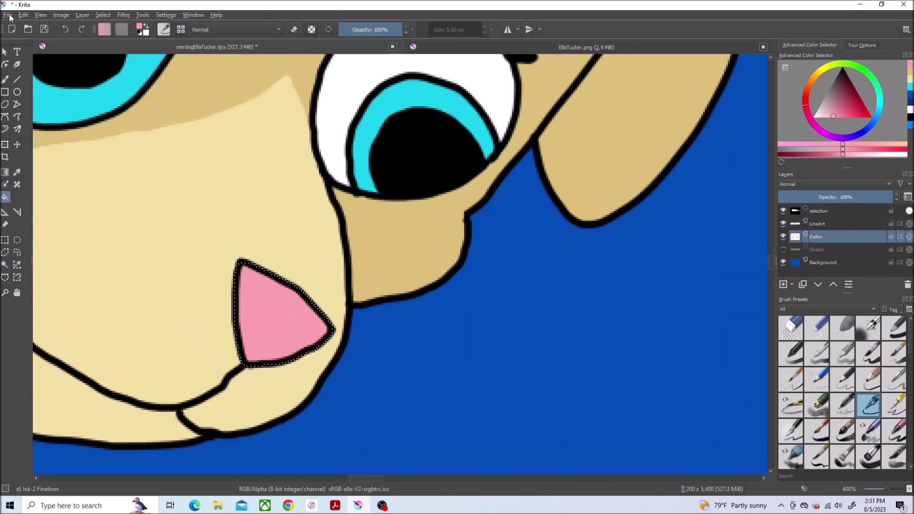
pyautogui.scroll(-5, 433, 369)
pyautogui.scroll(5, 138, 210)
# Step: Sample the reference's dark nose colour, then select and grow the second dog's nose
pyautogui.click(428, 47)
pyautogui.scroll(5, 293, 110)
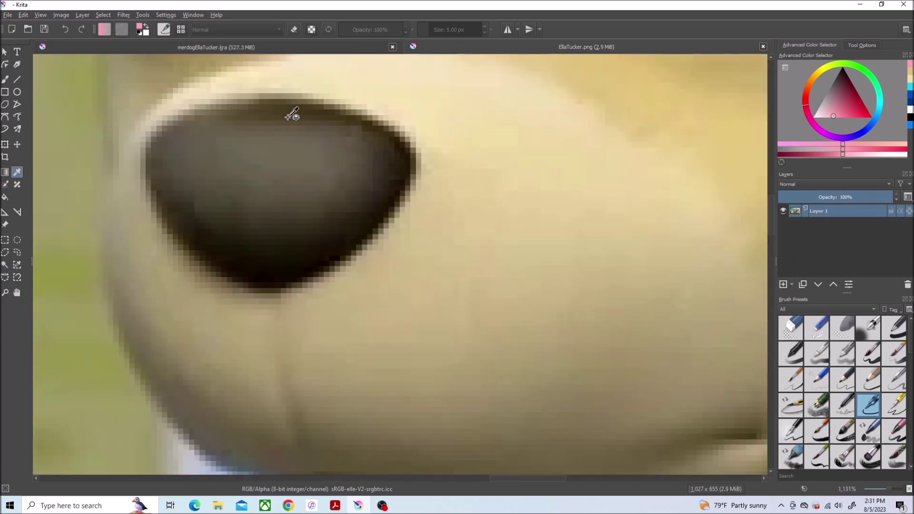
pyautogui.keyDown('ctrl'); pyautogui.click(297, 108); pyautogui.keyUp('ctrl')
pyautogui.click(214, 46)
pyautogui.click(819, 223)
pyautogui.click(103, 15)
pyautogui.click(126, 192)
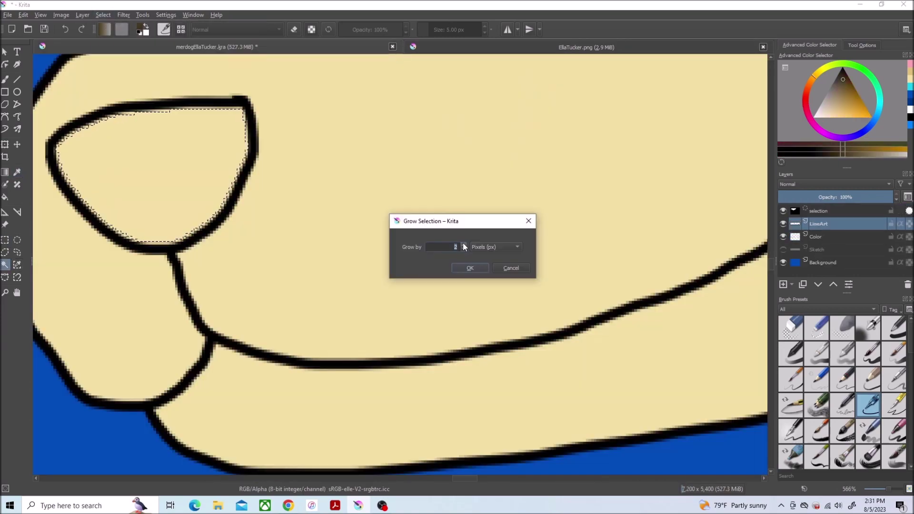
pyautogui.click(467, 268)
pyautogui.scroll(-5, 381, 286)
pyautogui.scroll(2, 357, 384)
pyautogui.click(587, 47)
pyautogui.scroll(5, 317, 188)
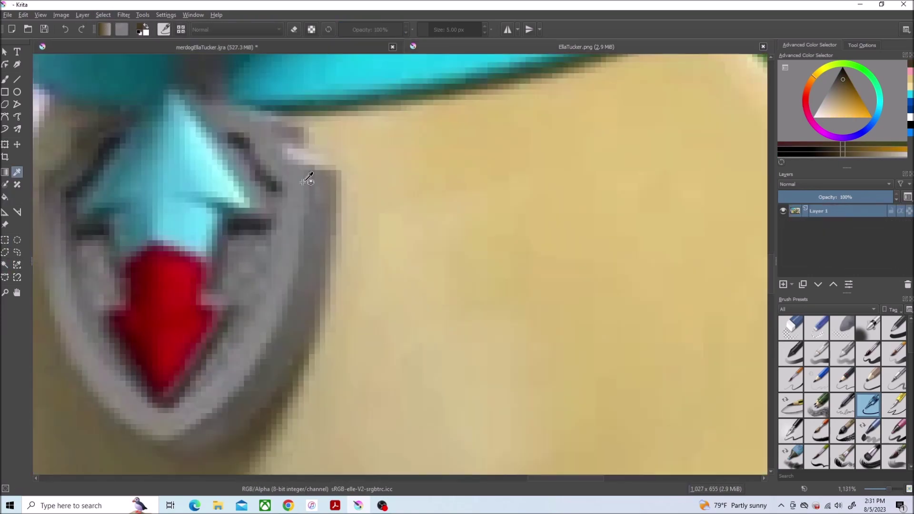
# Step: Sample the collar tag's grey, fill on the Color layer, and deselect
pyautogui.press('p')
pyautogui.click(231, 340)
pyautogui.hotkey('ctrl', 'Tab')
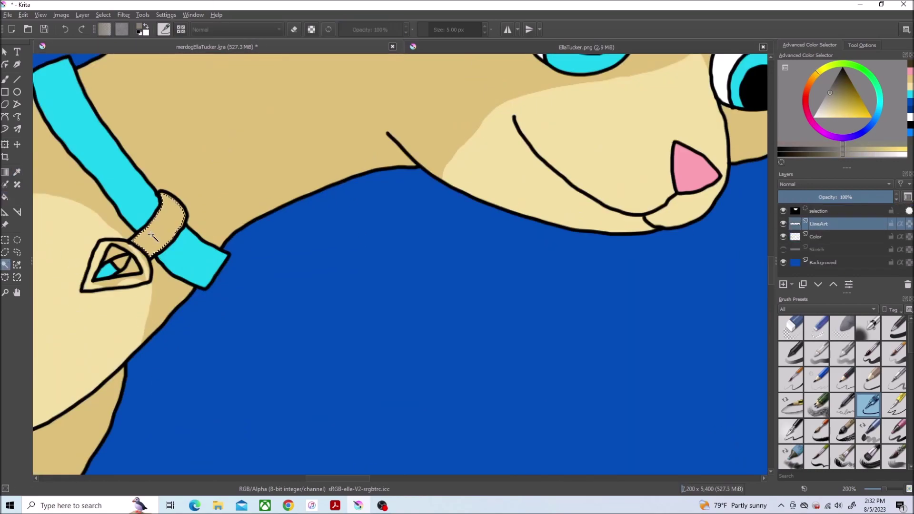
pyautogui.scroll(3, 135, 271)
pyautogui.scroll(-5, 408, 327)
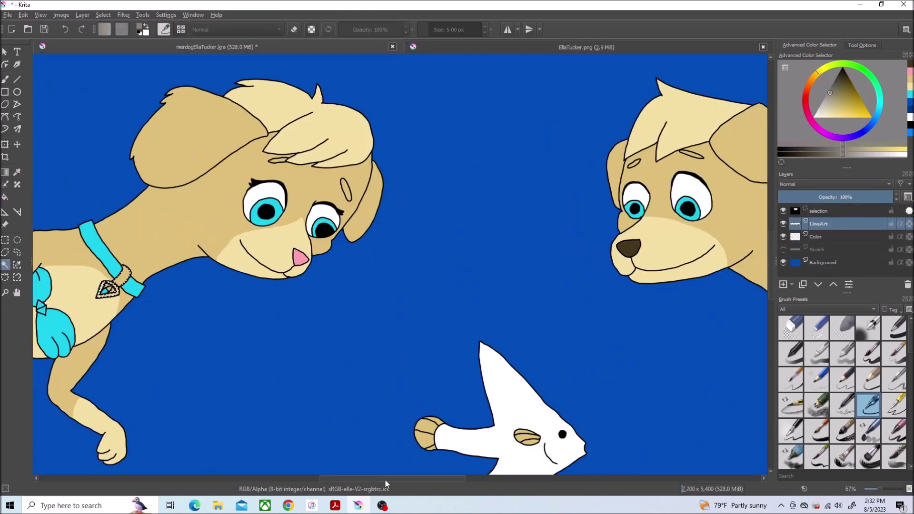
pyautogui.scroll(5, 127, 327)
pyautogui.click(6, 197)
pyautogui.press('pagedown')
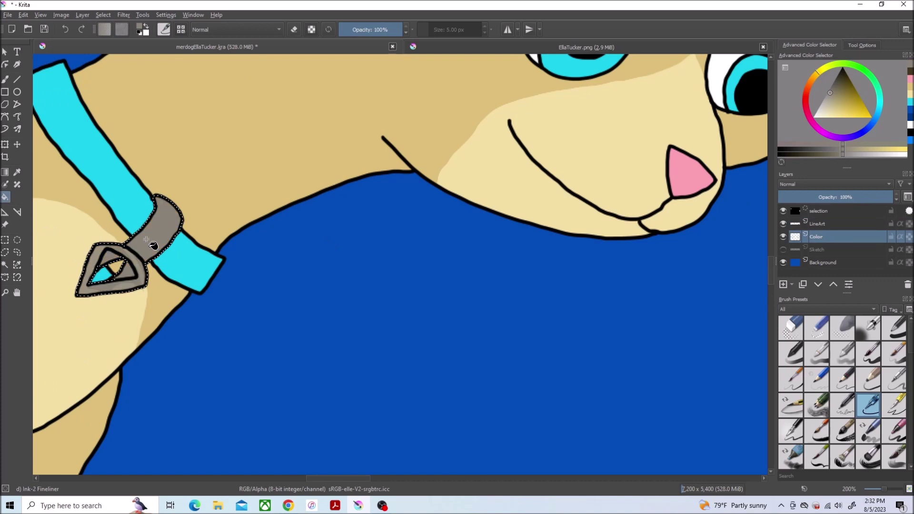
pyautogui.moveTo(312, 478); pyautogui.dragTo(489, 478)
pyautogui.click(102, 15)
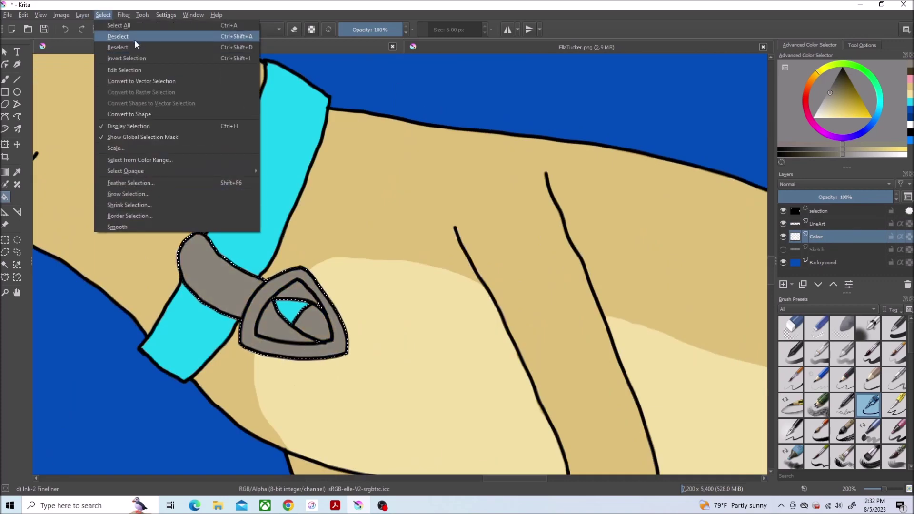
pyautogui.click(157, 37)
pyautogui.scroll(4, 317, 290)
pyautogui.scroll(-5, 298, 342)
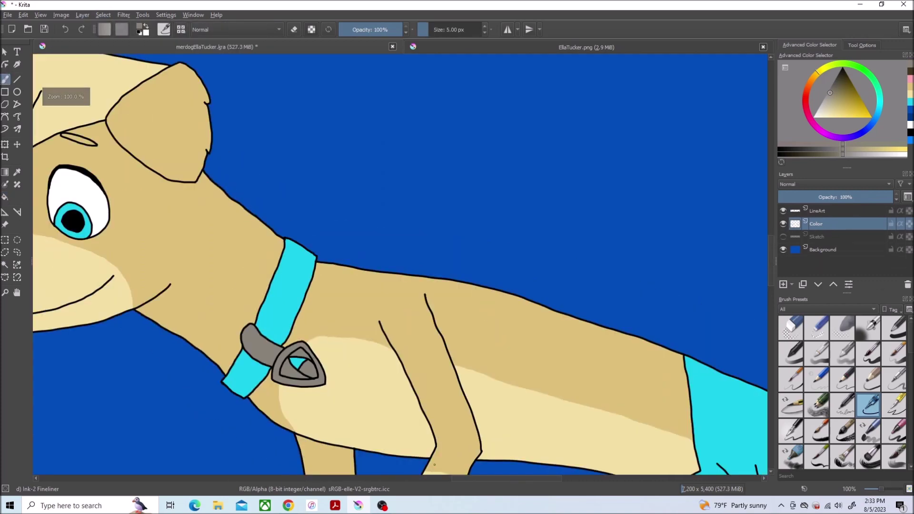
pyautogui.scroll(5, 298, 342)
# Step: Sample red from the reference photo's collar tag
pyautogui.hotkey('ctrl', 'Tab')
pyautogui.press('p')
pyautogui.click(376, 172)
pyautogui.hotkey('ctrl', 'Tab')
# Step: Select the tag's inner part, grow it by 1 pixel, fill it red, and deselect
pyautogui.click(4, 264)
pyautogui.click(506, 442)
pyautogui.scroll(-5, 506, 442)
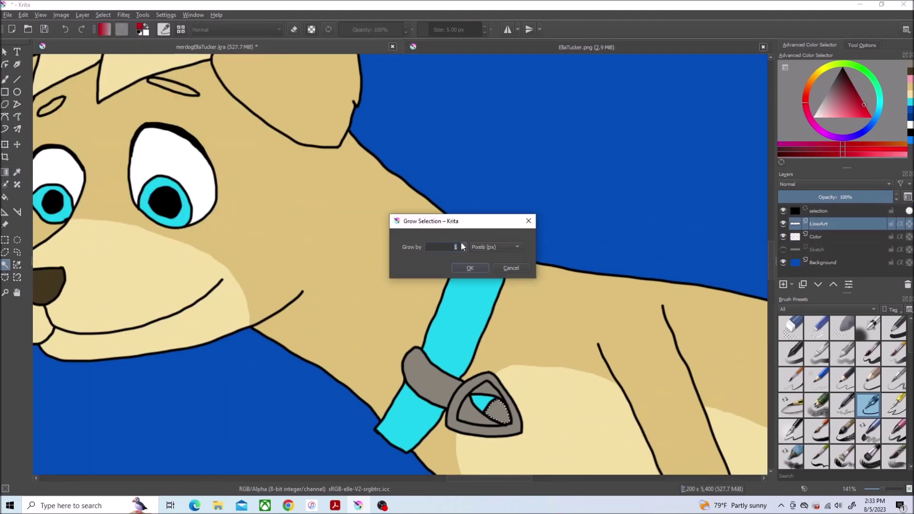
pyautogui.press('Return')
pyautogui.scroll(3, 503, 475)
pyautogui.click(816, 236)
pyautogui.press('f')
pyautogui.click(583, 381)
pyautogui.click(103, 15)
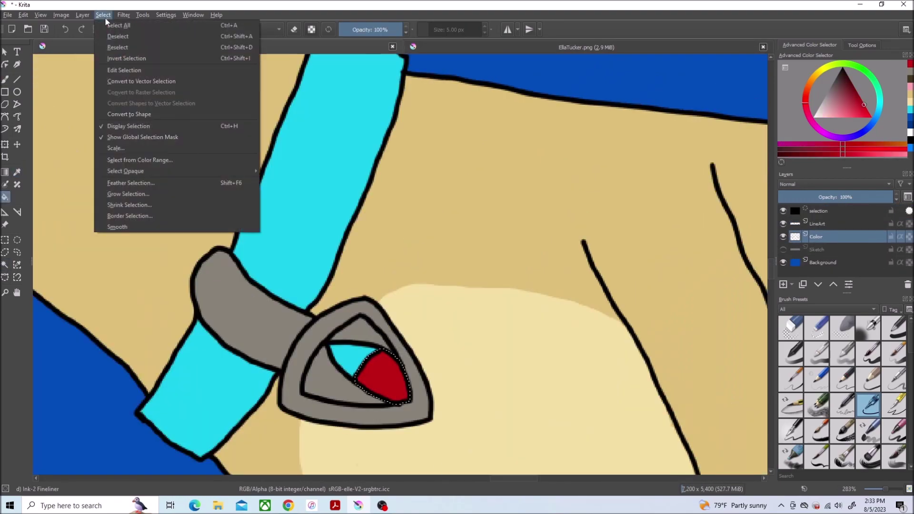
pyautogui.click(119, 34)
pyautogui.scroll(-5, 362, 238)
pyautogui.scroll(2, 362, 238)
# Step: Select both of the second dog's eyebrows and grow the selection slightly
pyautogui.hotkey('ctrl', 'Tab')
pyautogui.press('p')
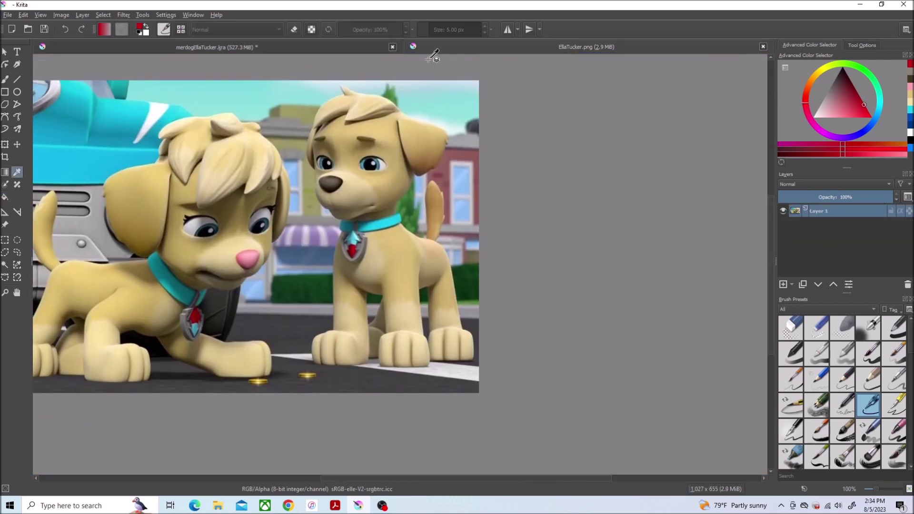
pyautogui.hotkey('ctrl', 'Tab')
pyautogui.hscroll(5, 663, 247)
pyautogui.hotkey('ctrl', 'shift', 'd')
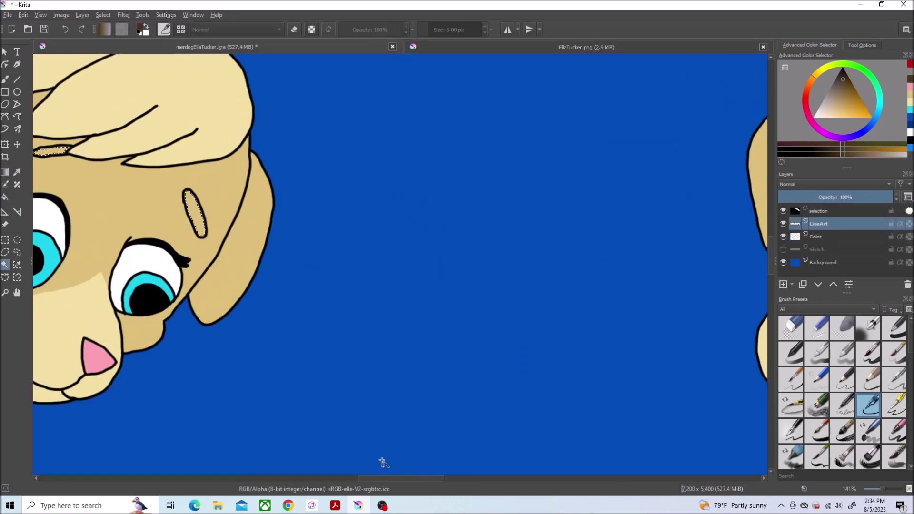
pyautogui.hscroll(5, 382, 465)
pyautogui.click(103, 14)
pyautogui.click(124, 173)
pyautogui.press('Return')
pyautogui.click(816, 237)
# Step: Fill the eyebrows brown on the Color layer and clear the selection
pyautogui.press('f')
pyautogui.click(480, 146)
pyautogui.scroll(-3, 480, 146)
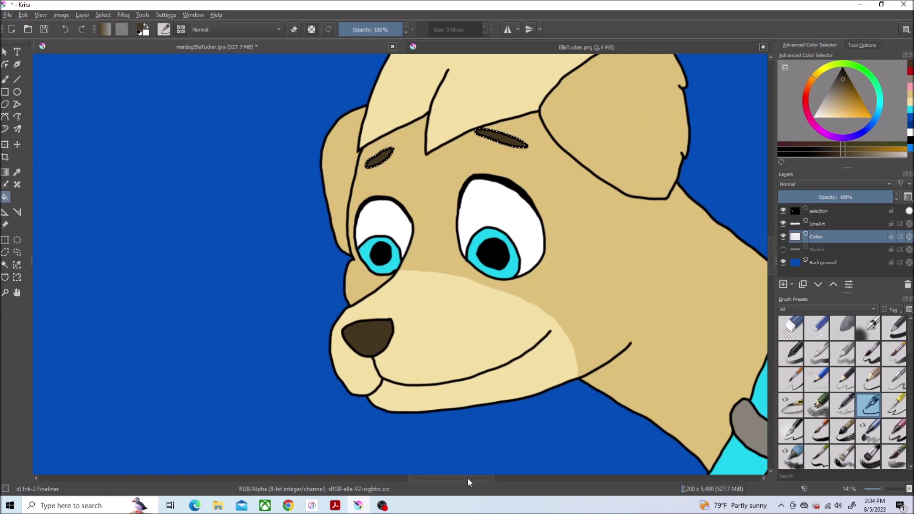
pyautogui.hscroll(-5, 429, 238)
pyautogui.click(103, 14)
pyautogui.click(119, 35)
pyautogui.scroll(-3, 431, 265)
pyautogui.scroll(4, 538, 386)
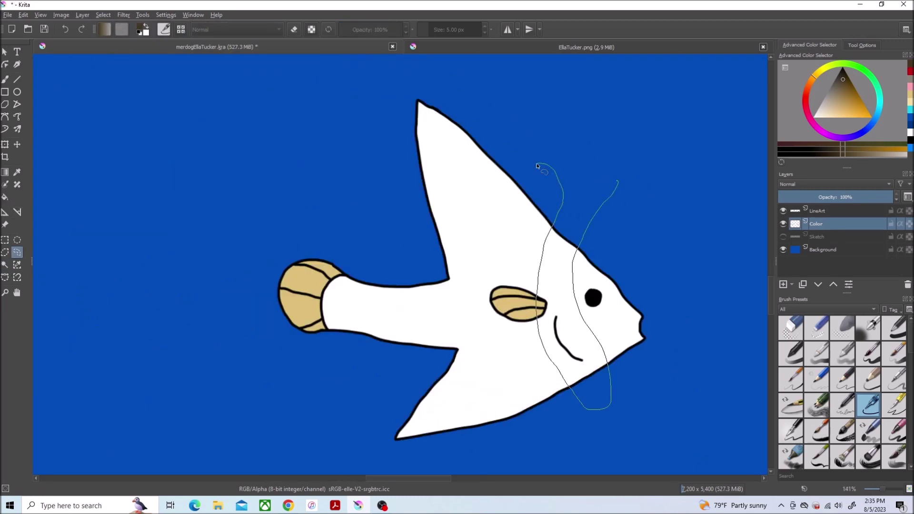
# Step: Outline stripe bands across the fish, fill them orange, and deselect
pyautogui.moveTo(616, 177); pyautogui.dragTo(618, 181)
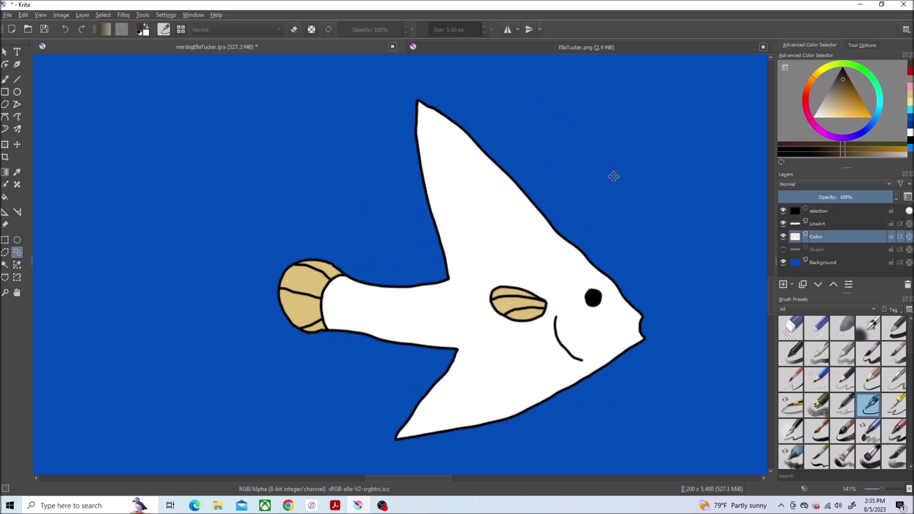
pyautogui.click(808, 85)
pyautogui.click(868, 117)
pyautogui.press('f')
pyautogui.click(552, 260)
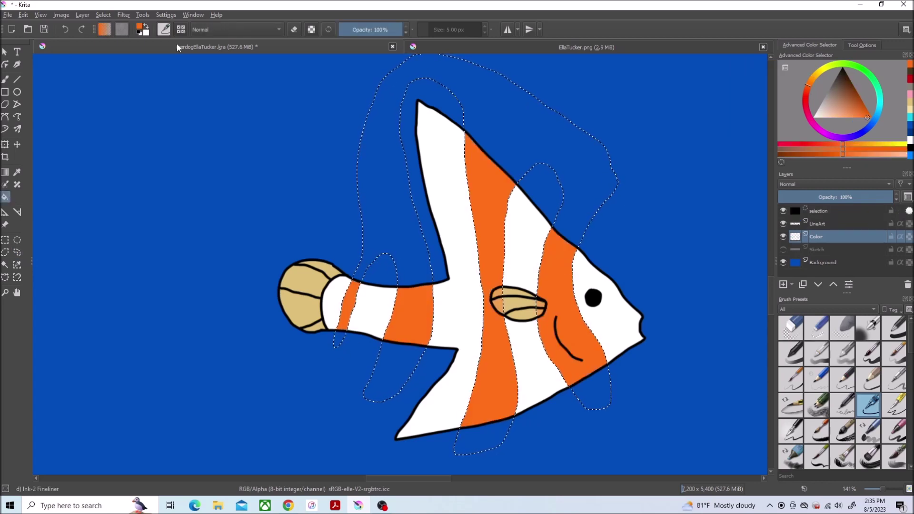
pyautogui.hotkey('ctrl', 'shift', 'a')
pyautogui.scroll(4, 619, 272)
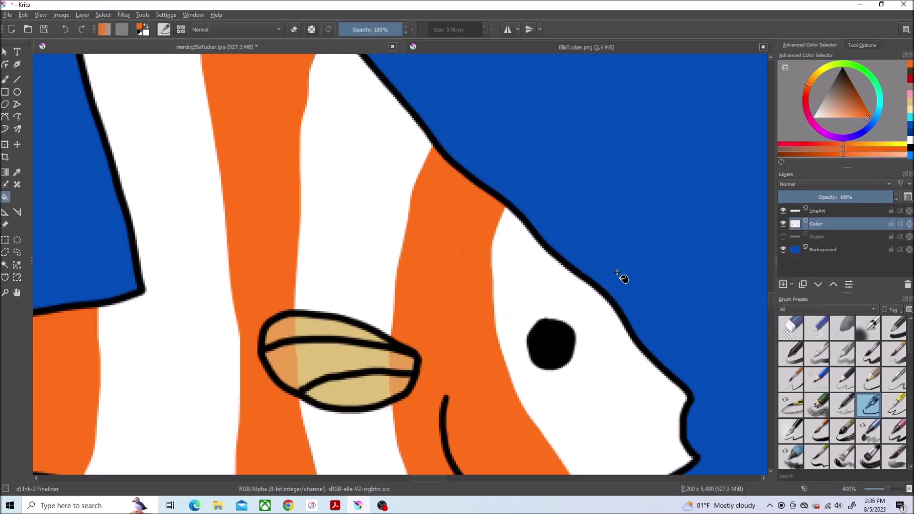
# Step: Sample the fin's tan and paint its orange overspill back to tan
pyautogui.hotkey('ctrl', 'Tab')
pyautogui.click(261, 46)
pyautogui.scroll(-3, 564, 326)
pyautogui.scroll(3, 565, 326)
pyautogui.keyDown('ctrl'); pyautogui.click(239, 362); pyautogui.keyUp('ctrl')
pyautogui.moveTo(180, 316); pyautogui.dragTo(387, 320)
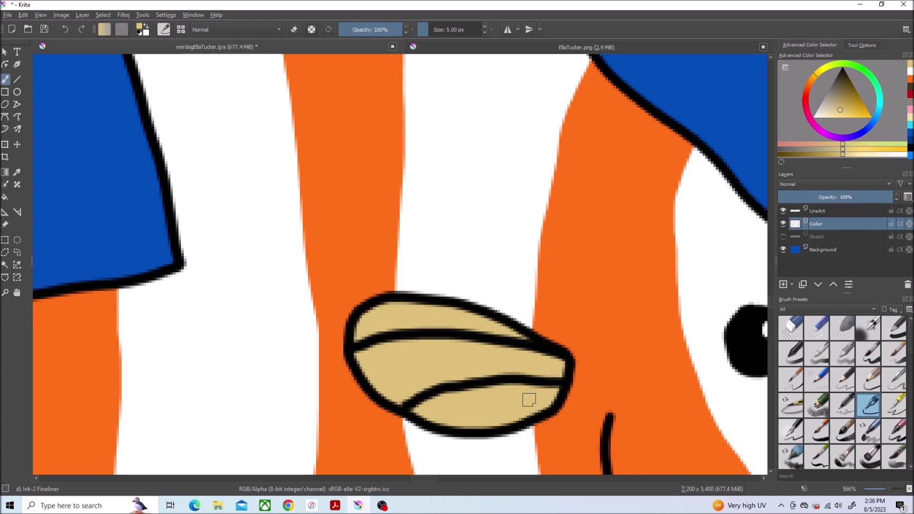
# Step: Select the cyan tail and paint a lighter cyan band along its lower edge, then clear the selection
pyautogui.scroll(-6, 533, 402)
pyautogui.scroll(5, 457, 133)
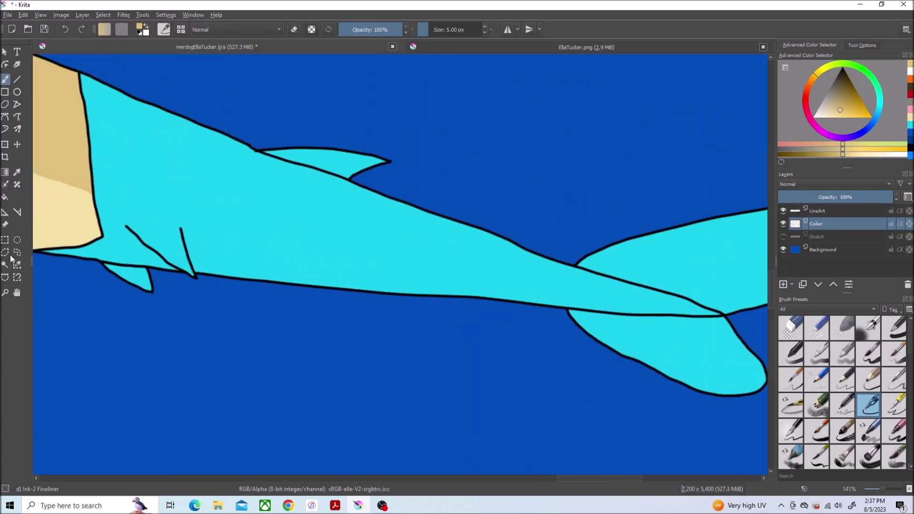
pyautogui.click(8, 262)
pyautogui.click(326, 235)
pyautogui.scroll(3, 327, 234)
pyautogui.press('p')
pyautogui.click(92, 95)
pyautogui.scroll(-2, 92, 95)
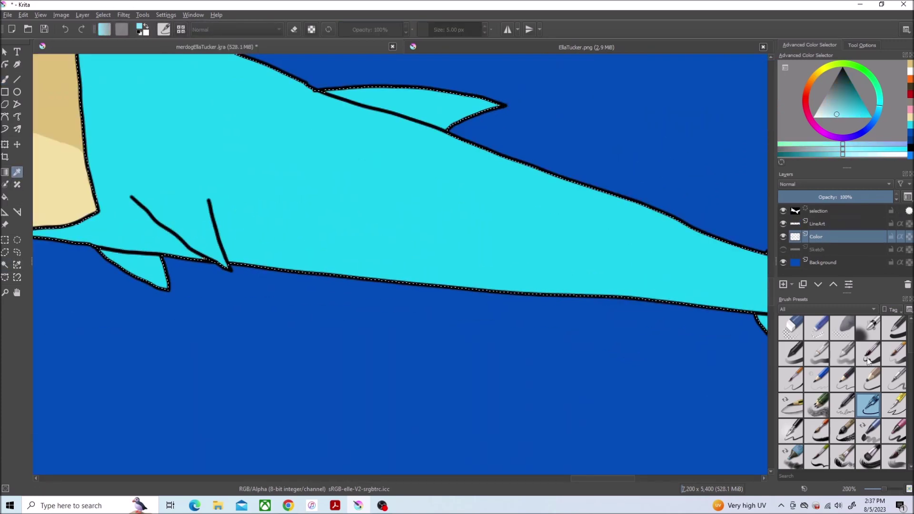
pyautogui.click(895, 328)
pyautogui.moveTo(535, 280); pyautogui.dragTo(83, 227)
pyautogui.scroll(2, 351, 179)
pyautogui.moveTo(351, 179)
pyautogui.mouseDown()
pyautogui.moveTo(319, 192)
pyautogui.moveTo(431, 249)
pyautogui.moveTo(275, 111)
pyautogui.moveTo(221, 199)
pyautogui.moveTo(207, 201)
pyautogui.moveTo(516, 232)
pyautogui.moveTo(533, 205)
pyautogui.mouseUp()
pyautogui.press('/')
pyautogui.moveTo(609, 214); pyautogui.dragTo(486, 217)
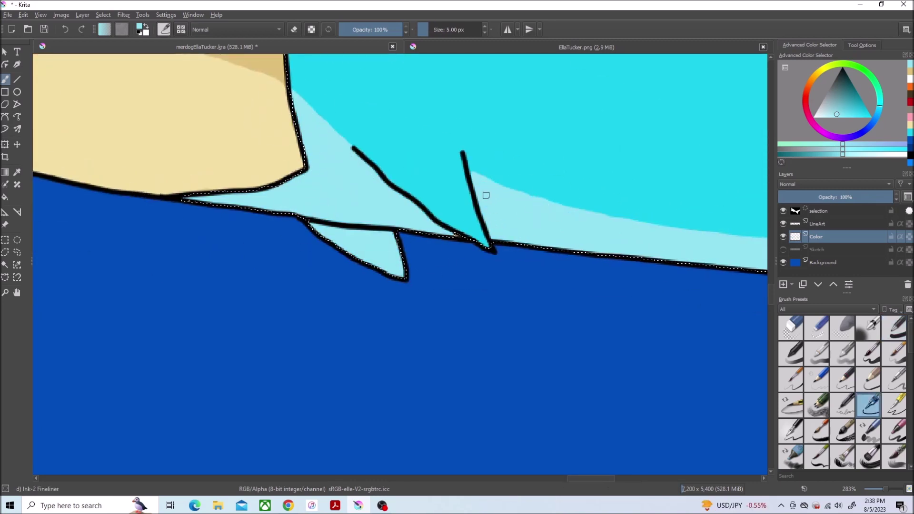
pyautogui.click(103, 15)
pyautogui.click(120, 33)
pyautogui.scroll(-5, 445, 234)
pyautogui.scroll(6, 445, 235)
# Step: Add more light cyan streaks across the tail and fin and below the beige edge
pyautogui.moveTo(445, 234); pyautogui.dragTo(499, 272)
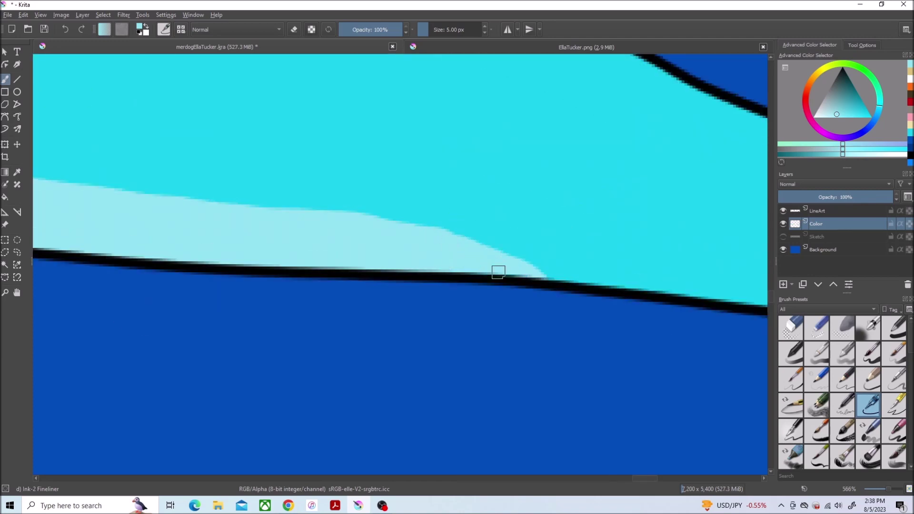
pyautogui.scroll(-5, 499, 272)
pyautogui.scroll(4, 558, 190)
pyautogui.moveTo(456, 226); pyautogui.dragTo(97, 361)
pyautogui.moveTo(400, 317)
pyautogui.mouseDown()
pyautogui.moveTo(494, 259)
pyautogui.moveTo(95, 381)
pyautogui.mouseUp()
pyautogui.moveTo(562, 331)
pyautogui.mouseDown()
pyautogui.moveTo(659, 320)
pyautogui.moveTo(681, 329)
pyautogui.mouseUp()
pyautogui.click(65, 29)
pyautogui.moveTo(602, 294)
pyautogui.mouseDown()
pyautogui.moveTo(532, 342)
pyautogui.moveTo(512, 315)
pyautogui.moveTo(183, 372)
pyautogui.moveTo(433, 260)
pyautogui.moveTo(208, 334)
pyautogui.mouseUp()
pyautogui.scroll(3, 671, 362)
pyautogui.moveTo(429, 200)
pyautogui.mouseDown()
pyautogui.moveTo(337, 302)
pyautogui.moveTo(422, 142)
pyautogui.moveTo(439, 286)
pyautogui.moveTo(355, 315)
pyautogui.mouseUp()
pyautogui.scroll(5, 439, 286)
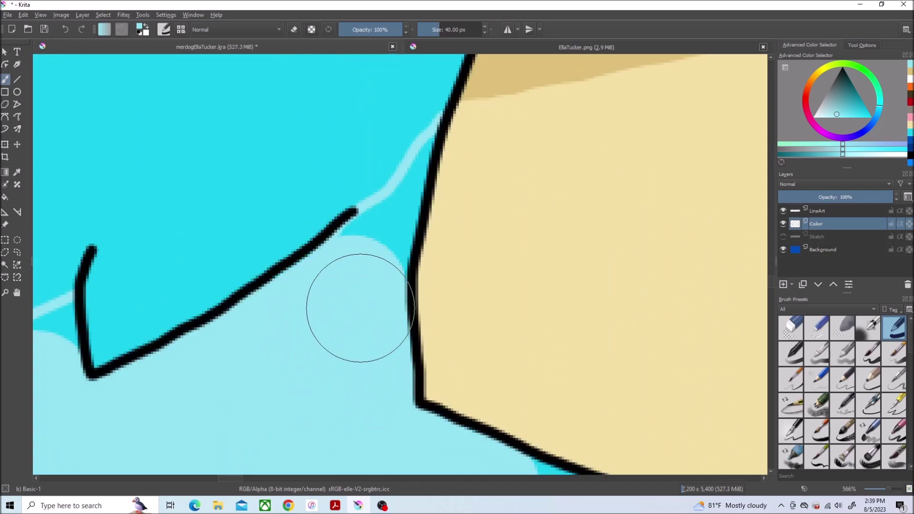
pyautogui.press('/')
pyautogui.hscroll(-5, 536, 309)
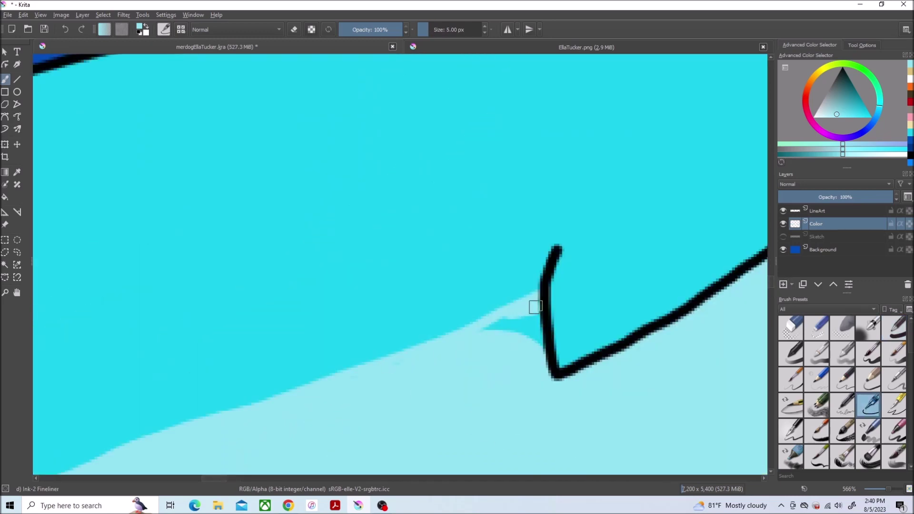
pyautogui.scroll(-3, 347, 385)
pyautogui.scroll(3, 565, 373)
pyautogui.moveTo(548, 343)
pyautogui.mouseDown()
pyautogui.moveTo(657, 321)
pyautogui.moveTo(559, 287)
pyautogui.mouseUp()
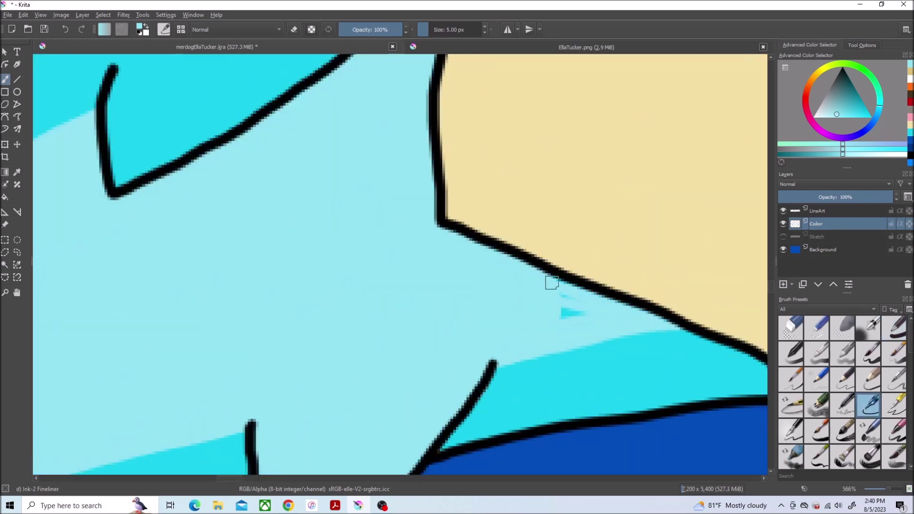
pyautogui.scroll(-5, 581, 299)
# Step: Erase the cyan spill below the fin's V and the tail line, then pick the Ink-2 Fineliner
pyautogui.press('e')
pyautogui.moveTo(676, 293)
pyautogui.mouseDown()
pyautogui.moveTo(617, 335)
pyautogui.moveTo(493, 348)
pyautogui.mouseUp()
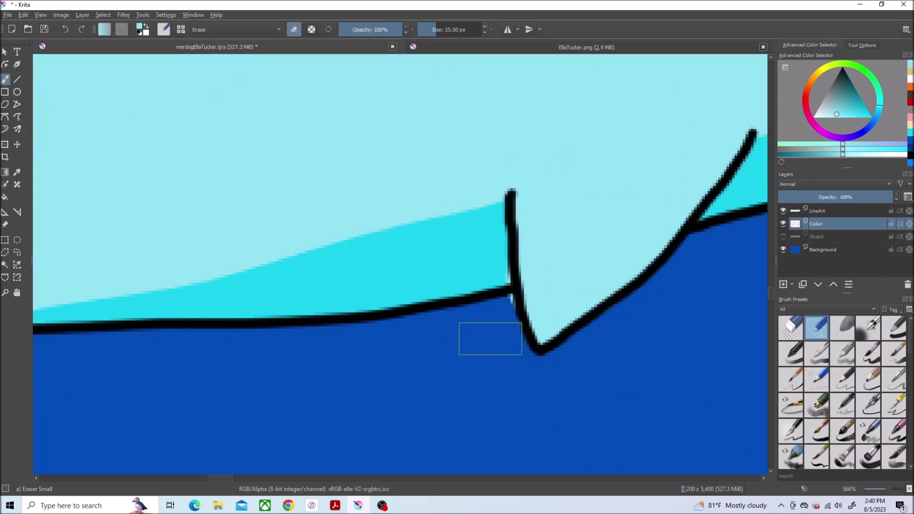
pyautogui.hscroll(-5, 351, 336)
pyautogui.moveTo(351, 337); pyautogui.dragTo(333, 327)
pyautogui.hscroll(-5, 230, 342)
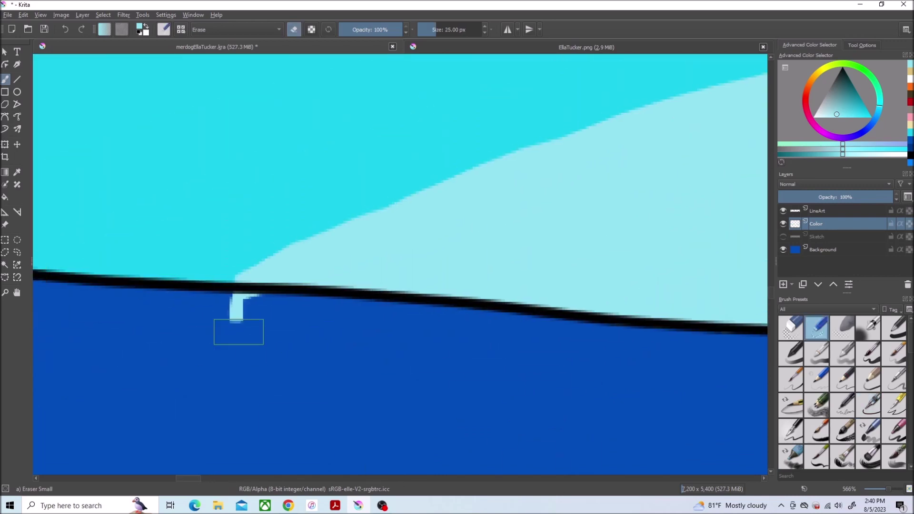
pyautogui.moveTo(230, 343); pyautogui.dragTo(238, 314)
pyautogui.scroll(-8, 230, 340)
pyautogui.scroll(8, 230, 340)
pyautogui.click(869, 405)
pyautogui.scroll(-7, 174, 116)
pyautogui.scroll(3, 537, 115)
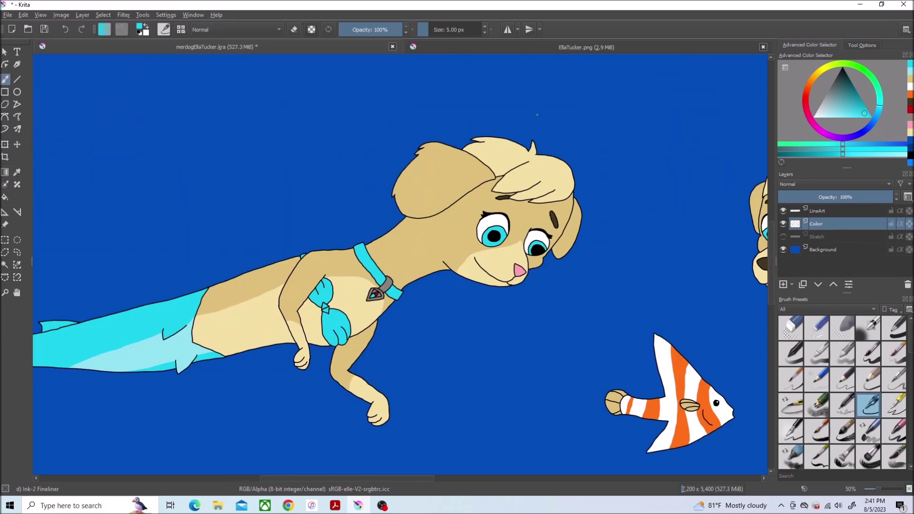
# Step: Add a Clipping Group with Mask Layer over the line art layer
pyautogui.scroll(3, 538, 115)
pyautogui.rightClick(832, 225)
pyautogui.click(810, 349)
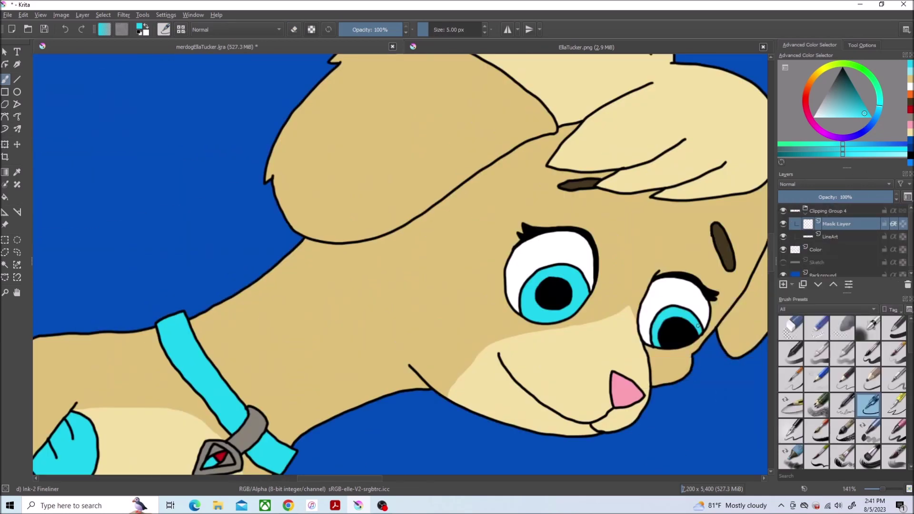
# Step: Sample the muzzle's light tan and cover the chin outline and the mouth-end black blob
pyautogui.scroll(4, 633, 385)
pyautogui.keyDown('ctrl'); pyautogui.click(636, 386); pyautogui.keyUp('ctrl')
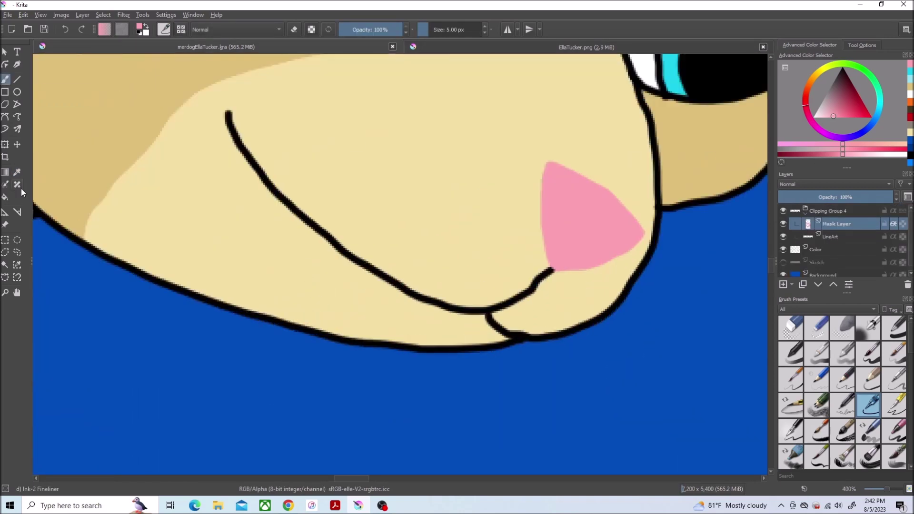
pyautogui.keyDown('ctrl'); pyautogui.click(297, 280); pyautogui.keyUp('ctrl')
pyautogui.press('/')
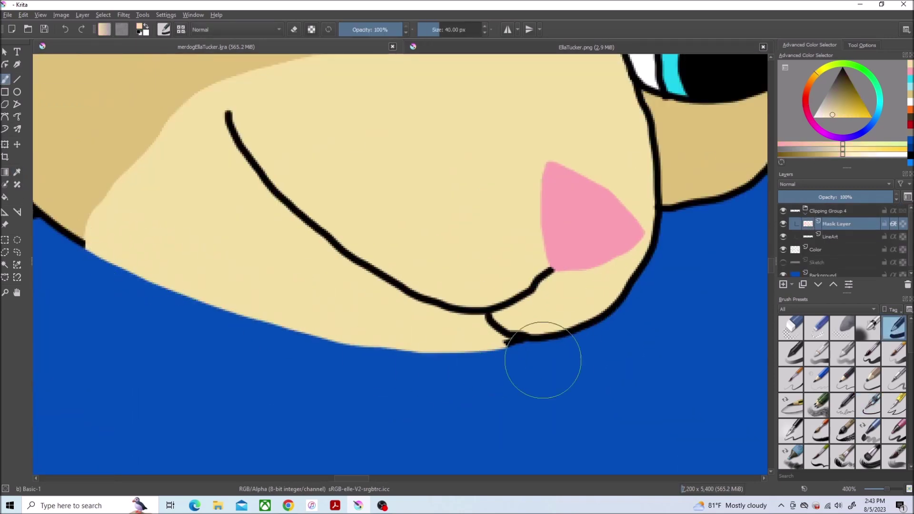
pyautogui.moveTo(543, 360); pyautogui.dragTo(669, 274)
pyautogui.scroll(3, 577, 292)
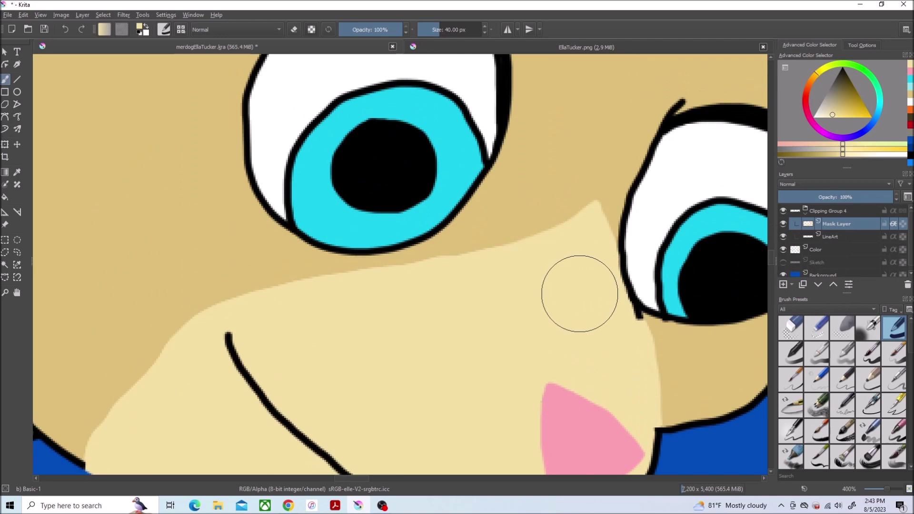
pyautogui.scroll(1, 595, 310)
pyautogui.scroll(-3, 582, 285)
pyautogui.scroll(1, 633, 387)
pyautogui.press('/')
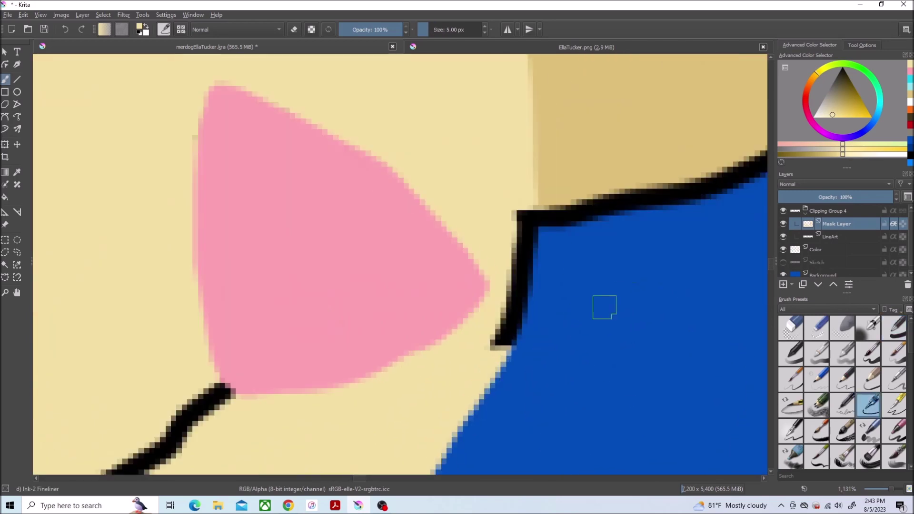
pyautogui.scroll(2, 490, 362)
pyautogui.moveTo(457, 328)
pyautogui.mouseDown()
pyautogui.moveTo(435, 312)
pyautogui.moveTo(351, 362)
pyautogui.mouseUp()
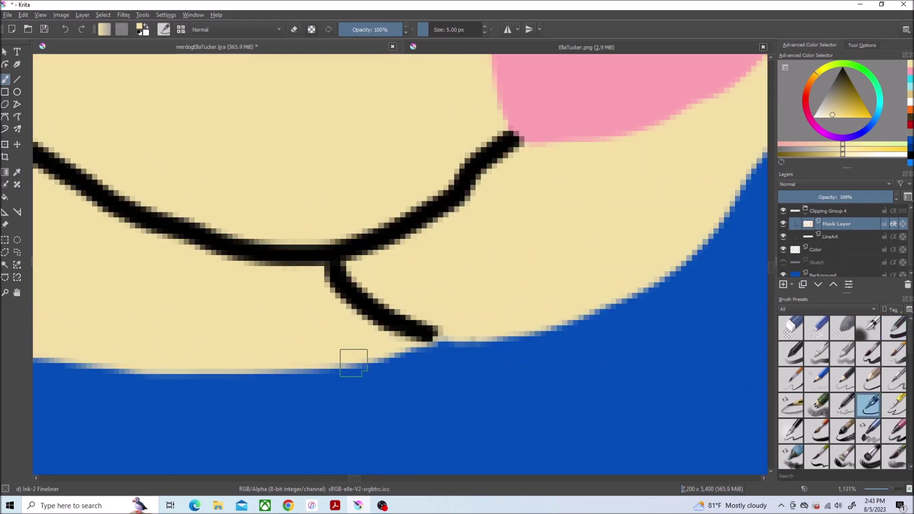
# Step: Paint the muzzle's tan over the mouth's black lines, including the left mouth line
pyautogui.click(836, 106)
pyautogui.moveTo(498, 138)
pyautogui.mouseDown()
pyautogui.moveTo(398, 225)
pyautogui.moveTo(408, 333)
pyautogui.moveTo(255, 261)
pyautogui.mouseUp()
pyautogui.scroll(-5, 254, 261)
pyautogui.scroll(3, 97, 128)
pyautogui.moveTo(97, 128)
pyautogui.mouseDown()
pyautogui.moveTo(225, 292)
pyautogui.moveTo(292, 345)
pyautogui.mouseUp()
pyautogui.scroll(-5, 292, 345)
pyautogui.scroll(3, 232, 170)
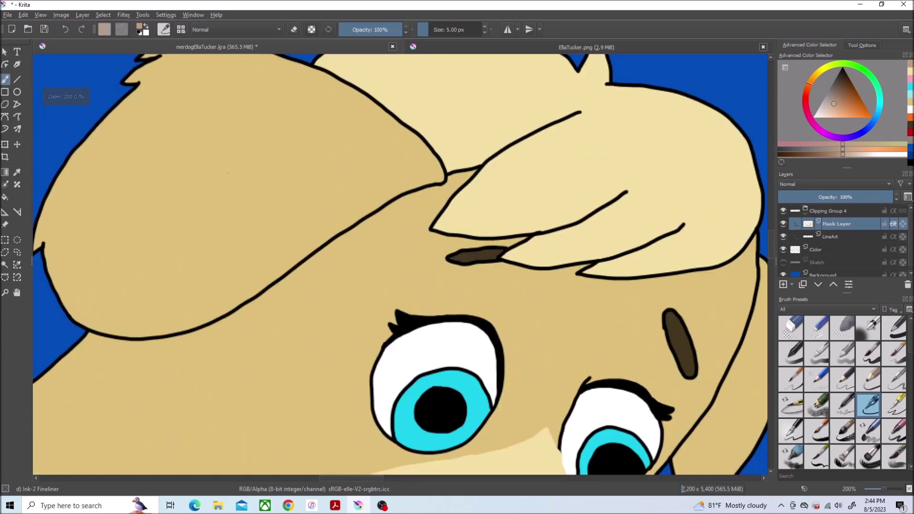
# Step: With the 40 px brush and a lighter face tan, cover the head's left outline and chin outline
pyautogui.press('/')
pyautogui.keyDown('ctrl'); pyautogui.click(371, 138); pyautogui.keyUp('ctrl')
pyautogui.scroll(-2, 371, 138)
pyautogui.scroll(3, 506, 247)
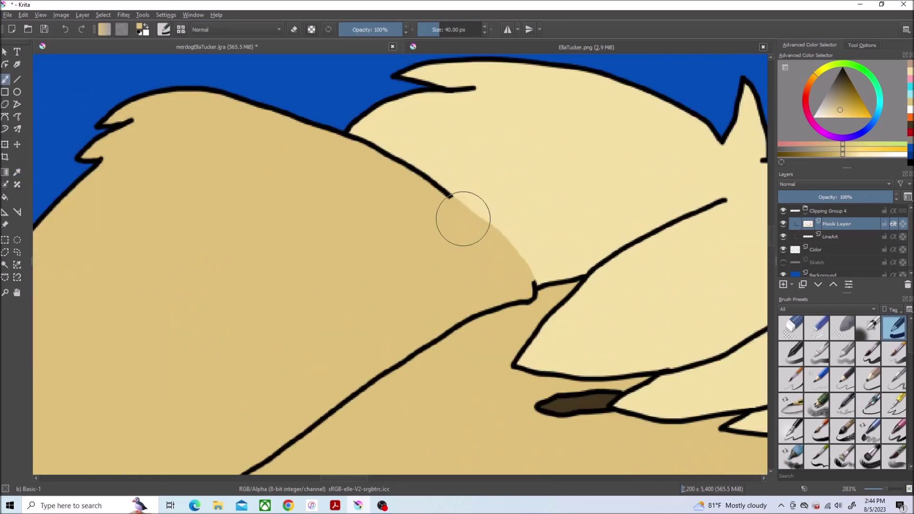
pyautogui.moveTo(89, 87)
pyautogui.mouseDown()
pyautogui.moveTo(387, 188)
pyautogui.moveTo(200, 378)
pyautogui.moveTo(250, 233)
pyautogui.mouseUp()
pyautogui.scroll(-5, 251, 234)
pyautogui.scroll(6, 251, 234)
pyautogui.scroll(-1, 527, 265)
pyautogui.moveTo(253, 395); pyautogui.dragTo(71, 400)
pyautogui.moveTo(71, 400); pyautogui.dragTo(280, 406)
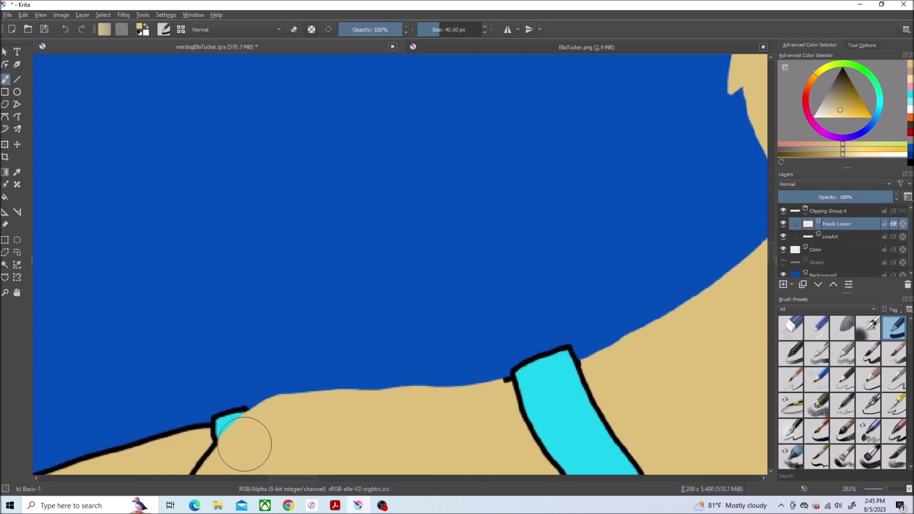
pyautogui.scroll(-2, 453, 280)
pyautogui.scroll(2, 418, 249)
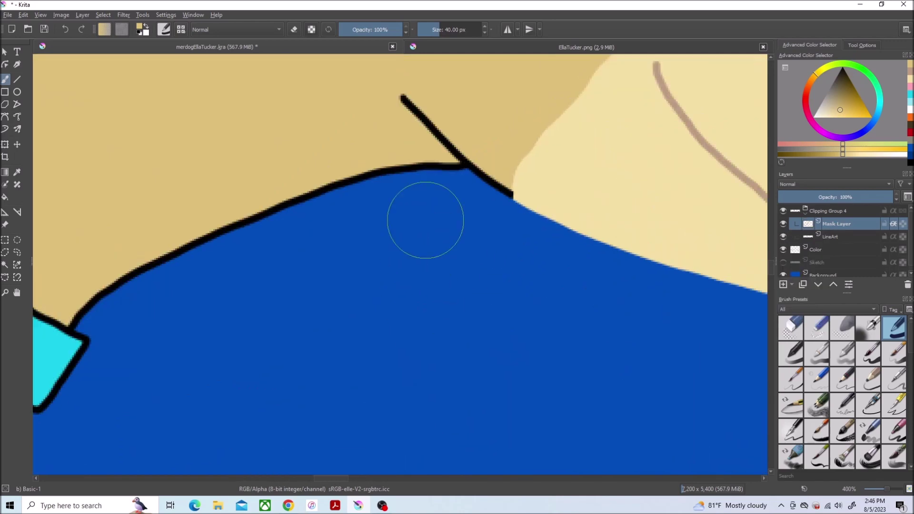
pyautogui.scroll(-6, 151, 241)
pyautogui.scroll(6, 273, 379)
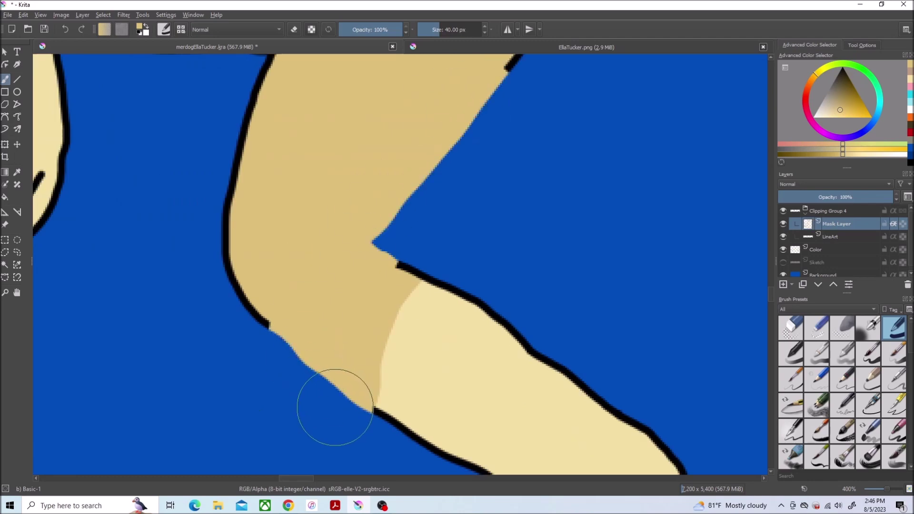
pyautogui.scroll(-2, 370, 230)
pyautogui.scroll(4, 428, 157)
# Step: Paint tan over the leg, back and ear outlines
pyautogui.moveTo(396, 131); pyautogui.dragTo(331, 306)
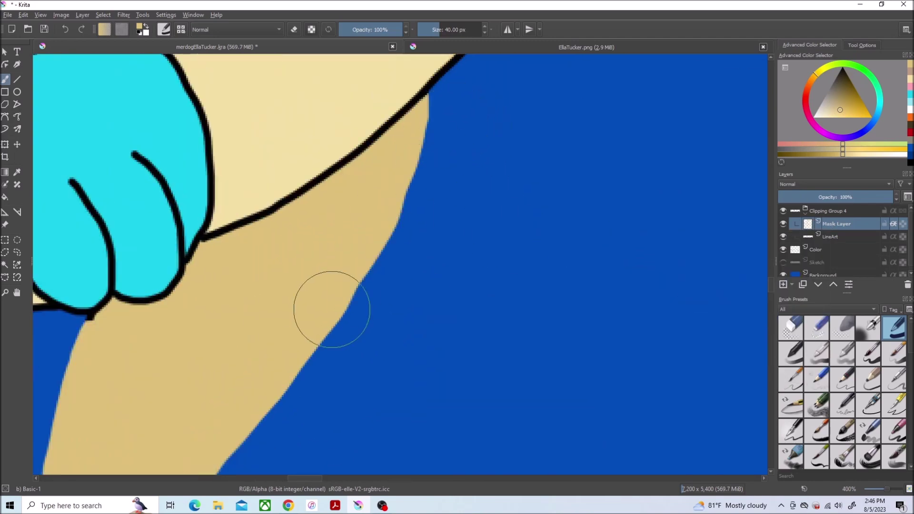
pyautogui.scroll(-1, 198, 249)
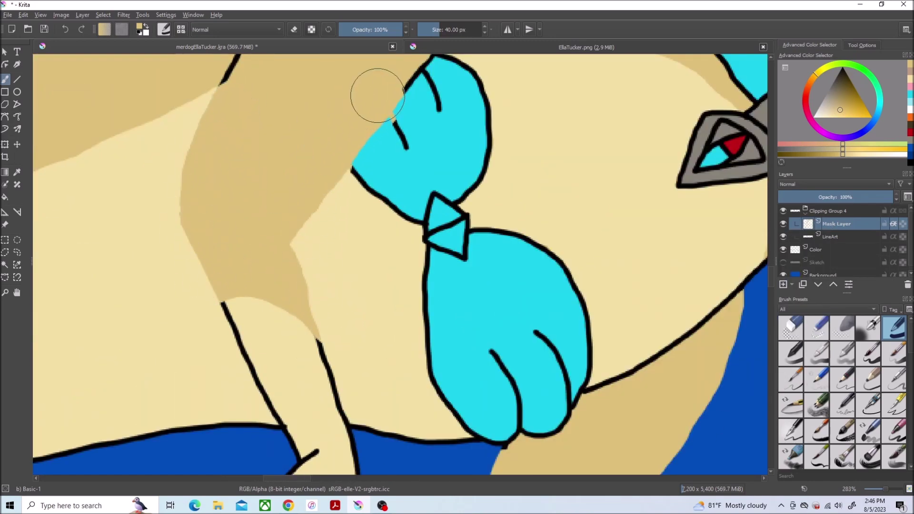
pyautogui.scroll(3, 377, 95)
pyautogui.scroll(-5, 382, 240)
pyautogui.scroll(5, 333, 134)
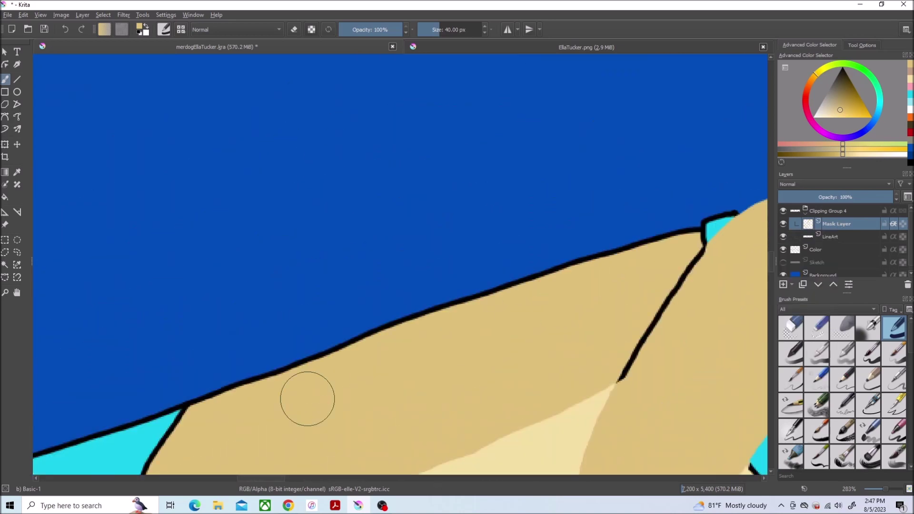
pyautogui.moveTo(641, 238); pyautogui.dragTo(221, 388)
pyautogui.scroll(-5, 220, 387)
pyautogui.scroll(5, 494, 316)
pyautogui.moveTo(471, 96); pyautogui.dragTo(397, 379)
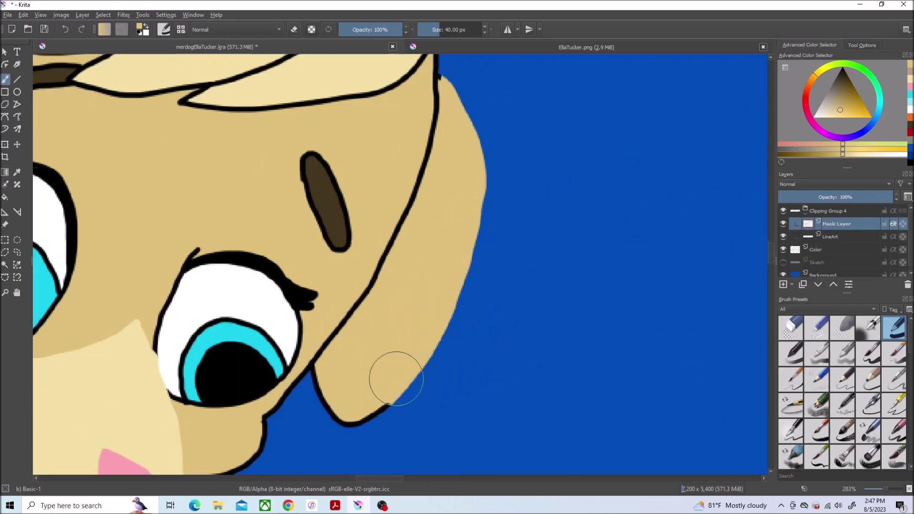
pyautogui.scroll(1, 383, 377)
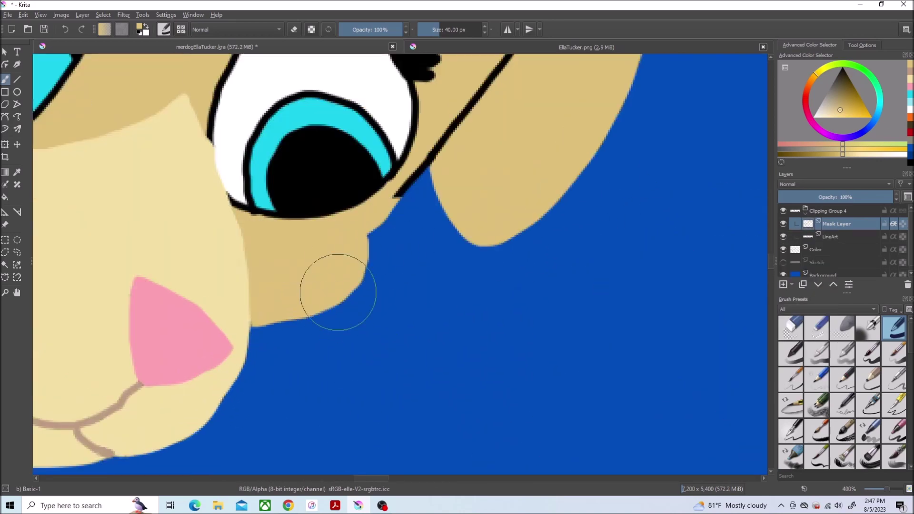
pyautogui.press('/')
pyautogui.scroll(-5, 381, 238)
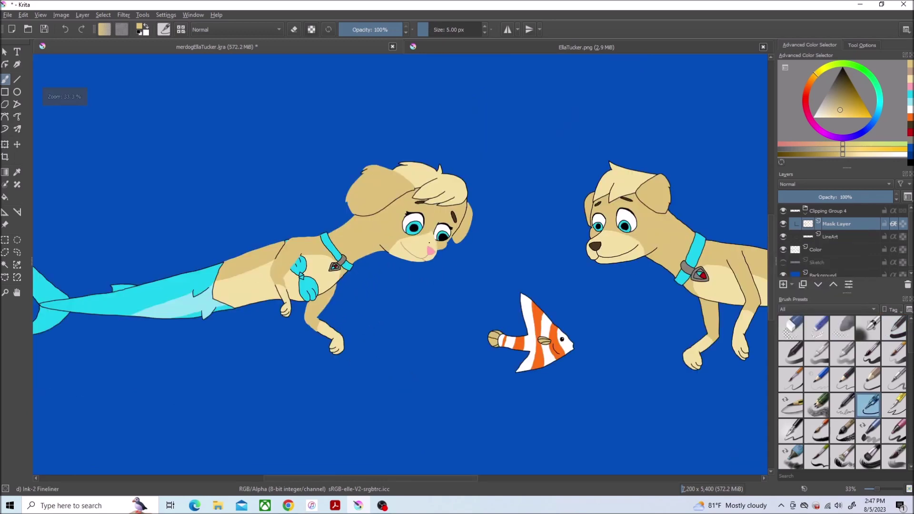
# Step: Sample darker and pale tans from the Color layer, then go back to the Mask Layer
pyautogui.scroll(5, 350, 164)
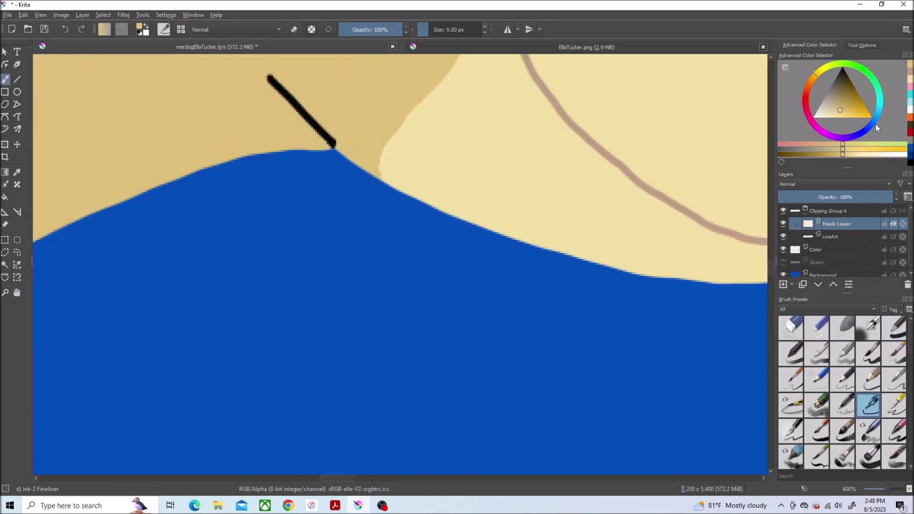
pyautogui.scroll(-5, 387, 153)
pyautogui.scroll(5, 406, 132)
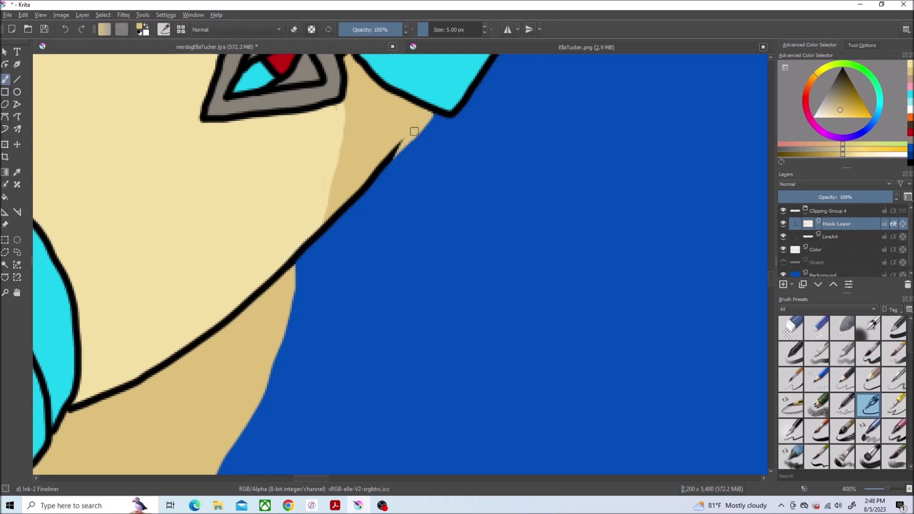
pyautogui.keyDown('ctrl'); pyautogui.click(313, 242); pyautogui.keyUp('ctrl')
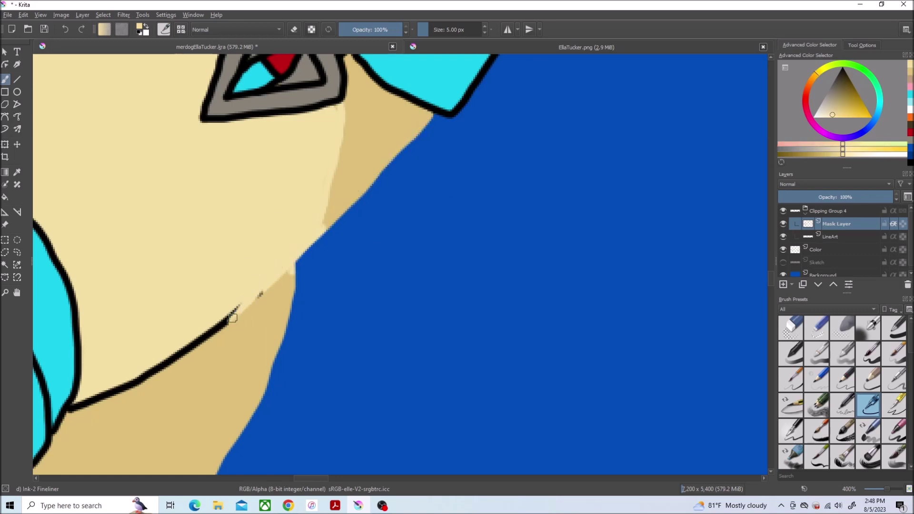
pyautogui.hscroll(-5, 325, 389)
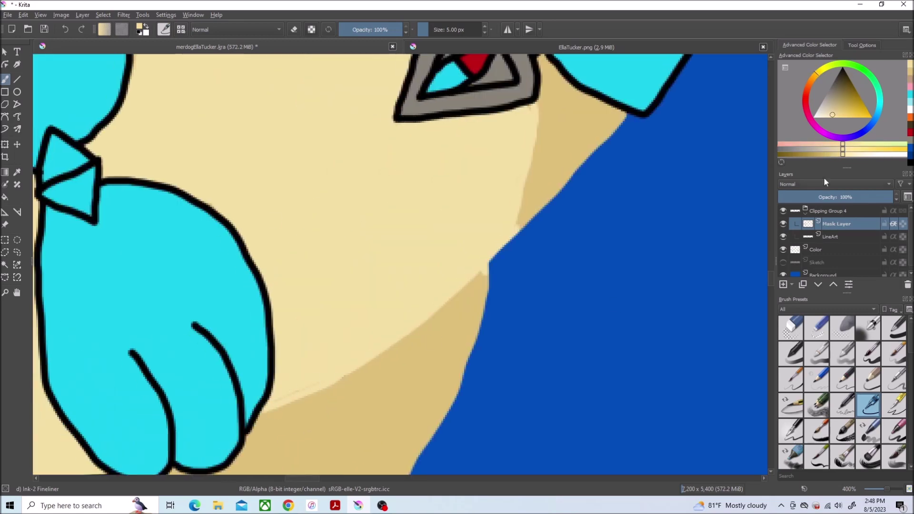
pyautogui.click(809, 249)
pyautogui.keyDown('ctrl'); pyautogui.click(517, 286); pyautogui.keyUp('ctrl')
pyautogui.press('pageup')
pyautogui.press('pageup')
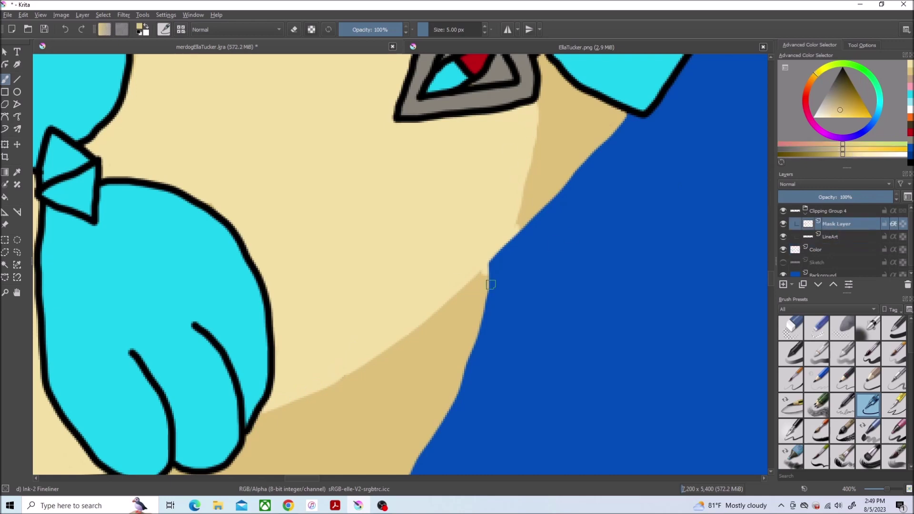
pyautogui.scroll(-5, 527, 211)
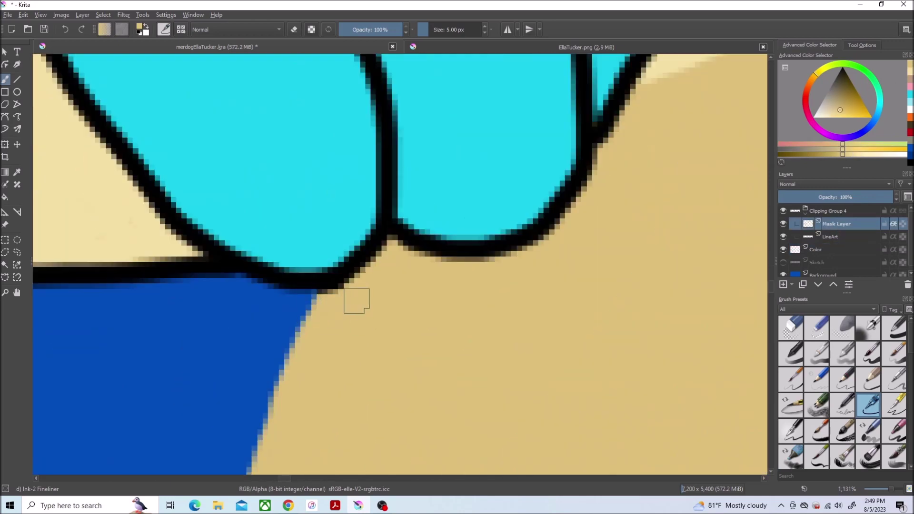
pyautogui.scroll(1, 466, 332)
pyautogui.scroll(-4, 507, 273)
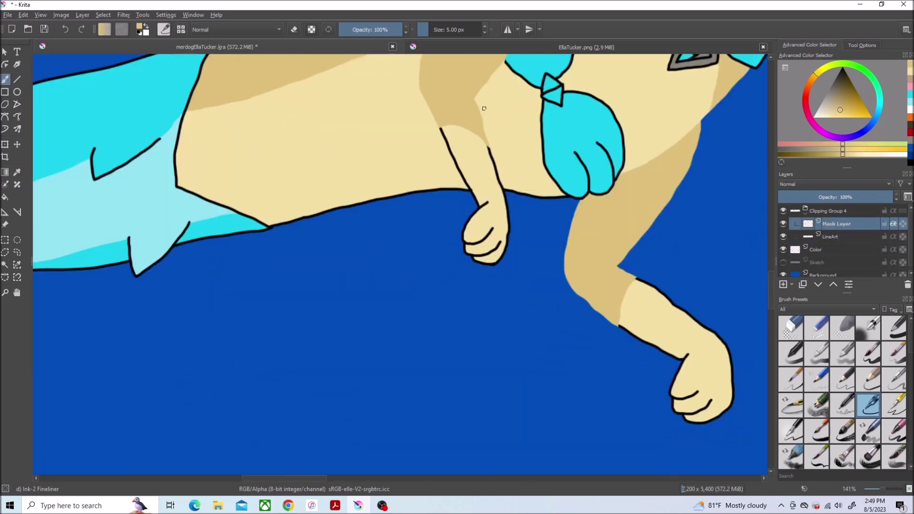
pyautogui.keyDown('ctrl'); pyautogui.click(484, 108); pyautogui.keyUp('ctrl')
pyautogui.scroll(2, 535, 206)
pyautogui.press('/')
# Step: Paint tan over the belly's lower outline, the arm and fist outline, and a stroke tip
pyautogui.moveTo(534, 205); pyautogui.dragTo(209, 264)
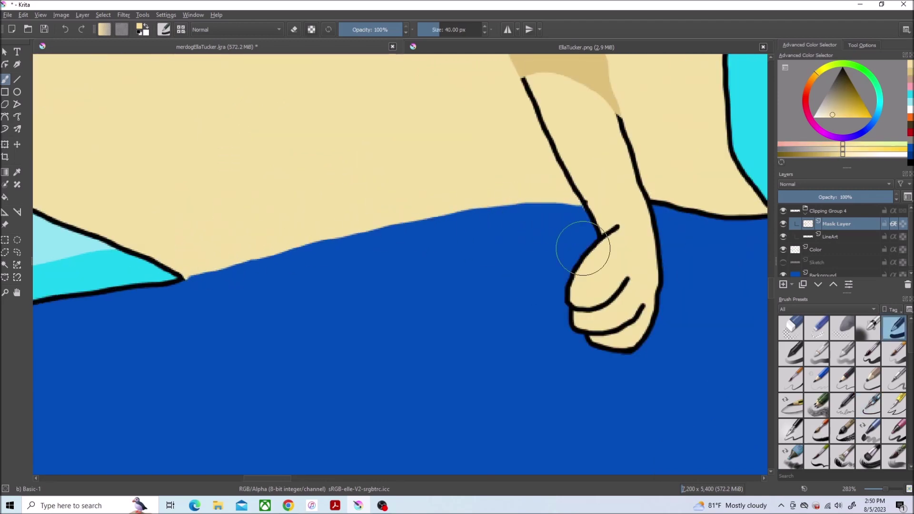
pyautogui.scroll(-2, 276, 201)
pyautogui.scroll(2, 510, 327)
pyautogui.moveTo(320, 179); pyautogui.dragTo(398, 455)
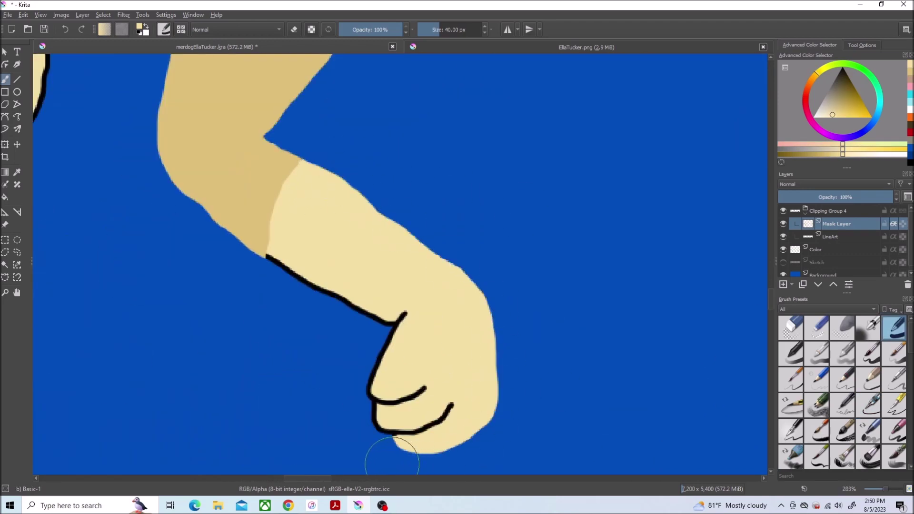
pyautogui.scroll(3, 548, 341)
pyautogui.moveTo(363, 323)
pyautogui.mouseDown()
pyautogui.moveTo(376, 231)
pyautogui.moveTo(317, 324)
pyautogui.moveTo(350, 381)
pyautogui.mouseUp()
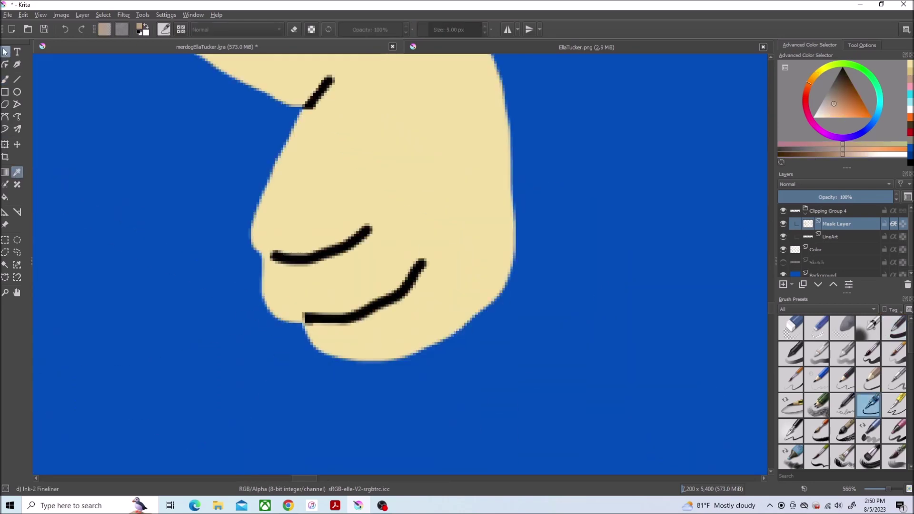
pyautogui.press('b')
pyautogui.moveTo(329, 79); pyautogui.dragTo(324, 87)
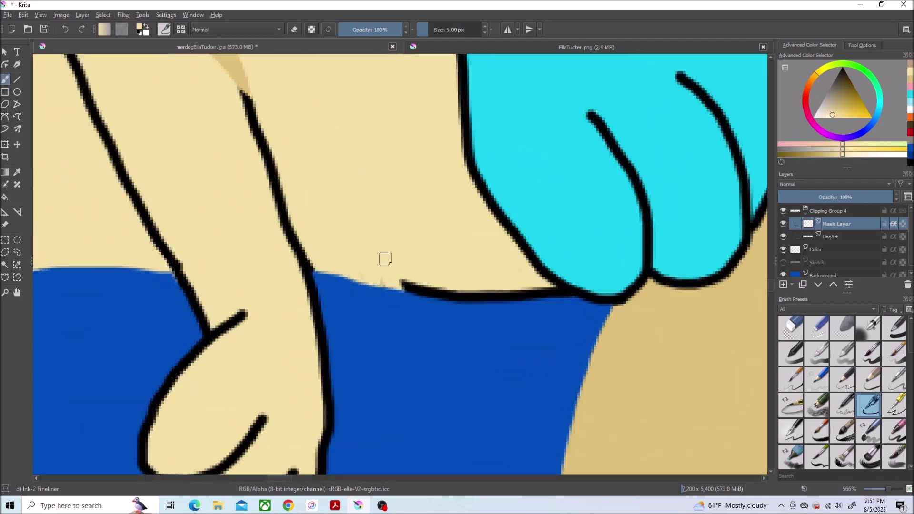
# Step: Recolour the arm, fist edges, left leg outline and black diagonal lines and curve in tan
pyautogui.scroll(1, 100, 395)
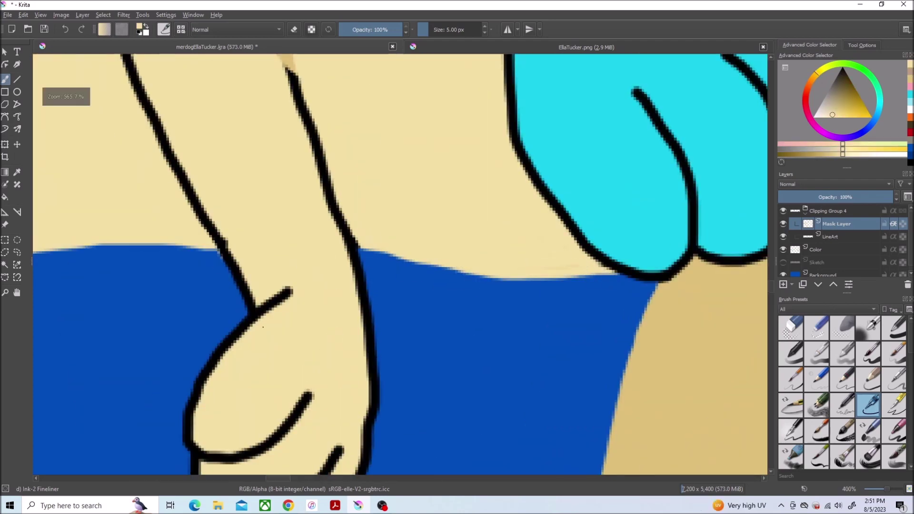
pyautogui.moveTo(403, 248); pyautogui.dragTo(420, 374)
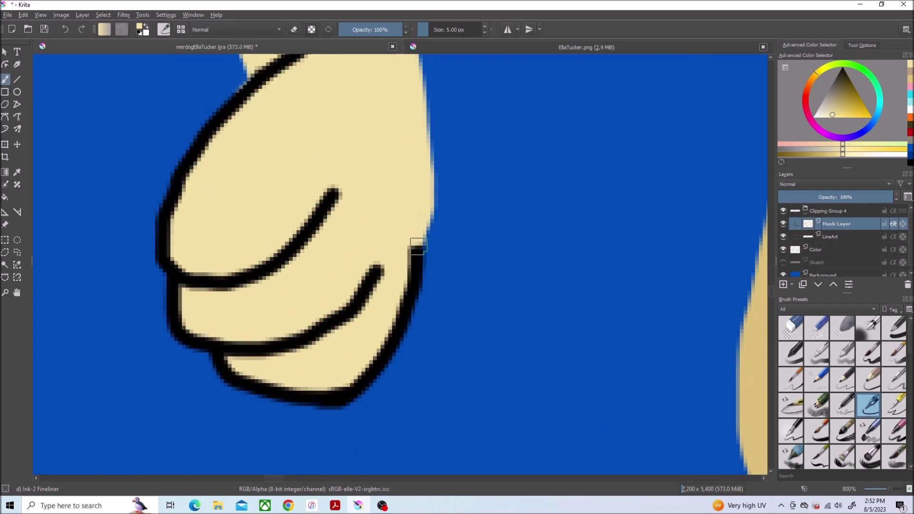
pyautogui.moveTo(419, 245); pyautogui.dragTo(328, 405)
pyautogui.moveTo(232, 109); pyautogui.dragTo(144, 294)
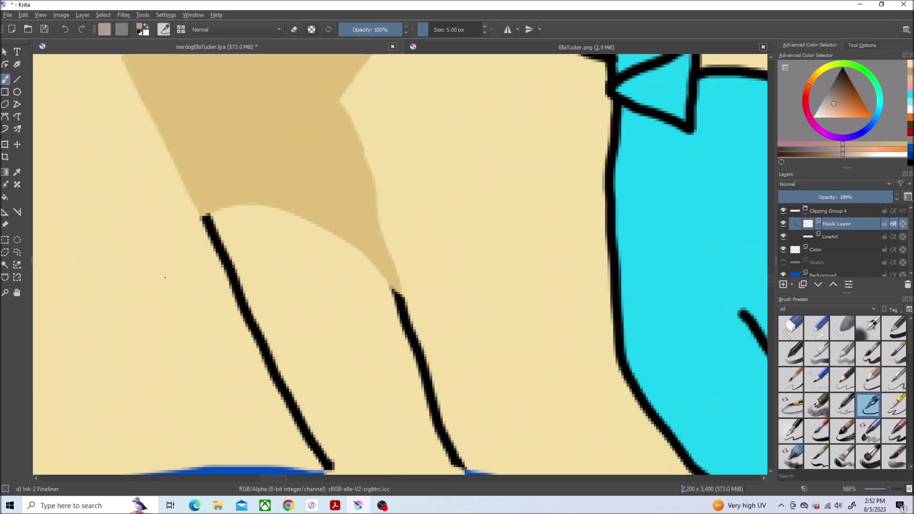
pyautogui.moveTo(203, 215); pyautogui.dragTo(284, 390)
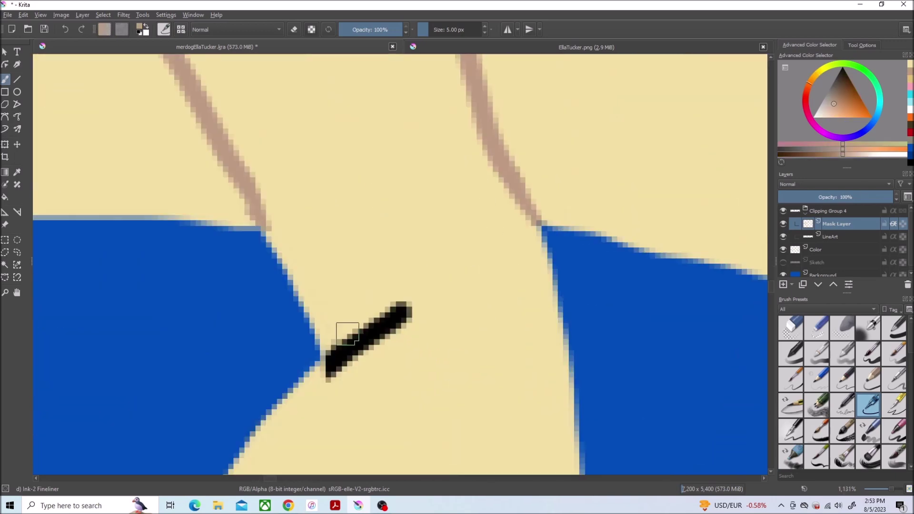
pyautogui.moveTo(342, 337); pyautogui.dragTo(349, 344)
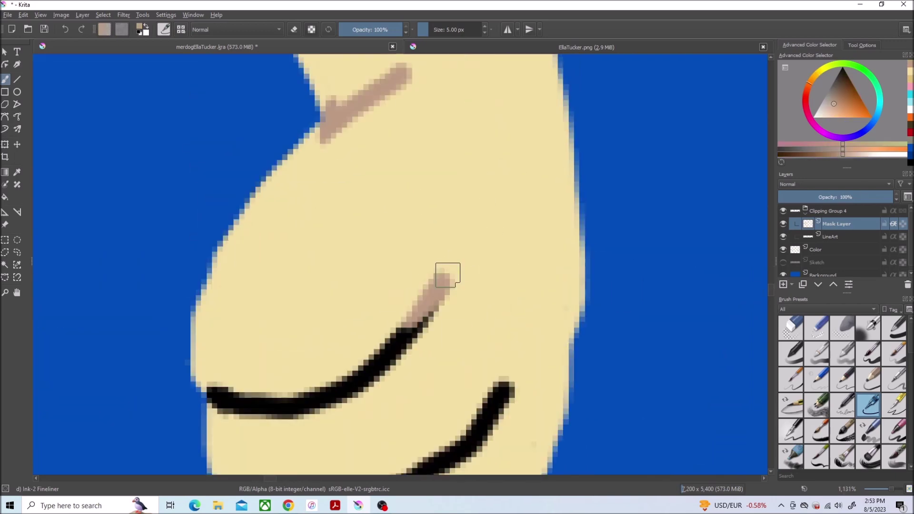
pyautogui.moveTo(447, 272)
pyautogui.mouseDown()
pyautogui.moveTo(265, 377)
pyautogui.moveTo(204, 389)
pyautogui.mouseUp()
pyautogui.scroll(-3, 718, 281)
pyautogui.moveTo(507, 210)
pyautogui.mouseDown()
pyautogui.moveTo(403, 310)
pyautogui.moveTo(375, 323)
pyautogui.mouseUp()
# Step: Pick a darker orange-tan from the fur and extend the brown outline toward the blue edge with a 40 px brush
pyautogui.keyDown('ctrl'); pyautogui.click(331, 169); pyautogui.keyUp('ctrl')
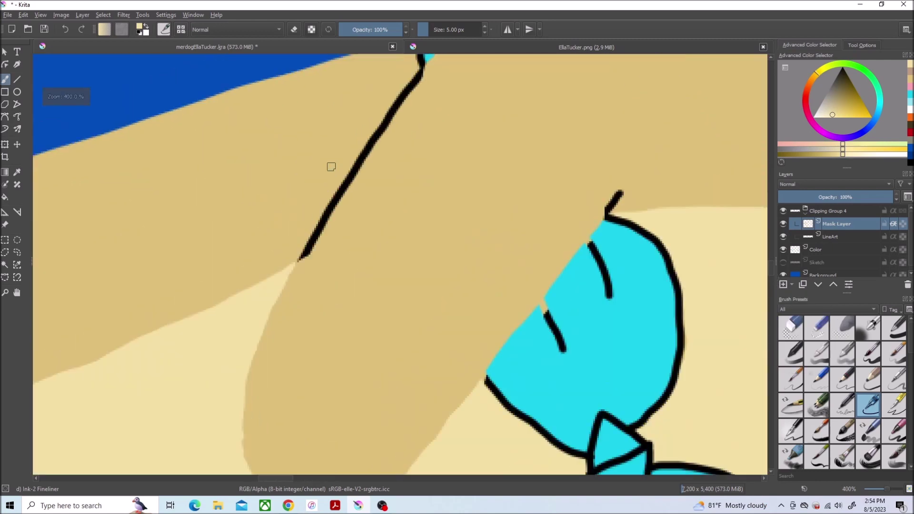
pyautogui.keyDown('ctrl'); pyautogui.click(330, 165); pyautogui.keyUp('ctrl')
pyautogui.click(818, 79)
pyautogui.press('b')
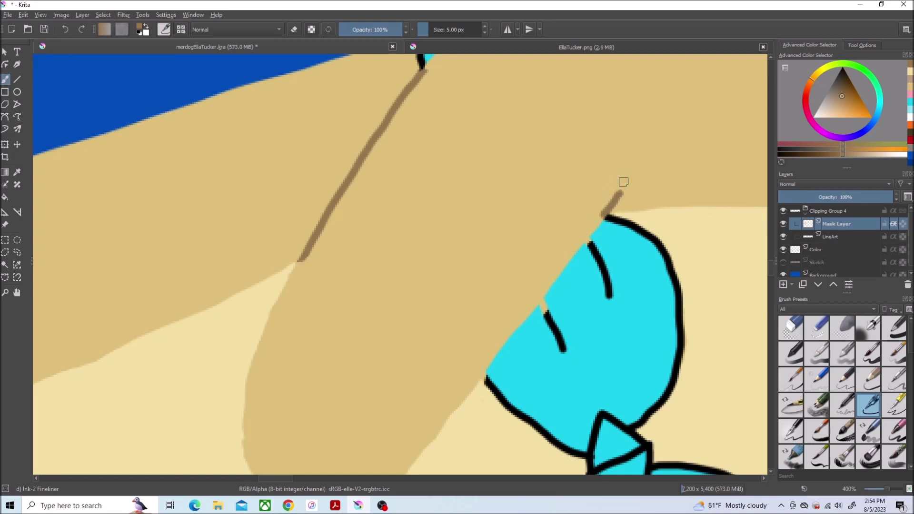
pyautogui.click(895, 329)
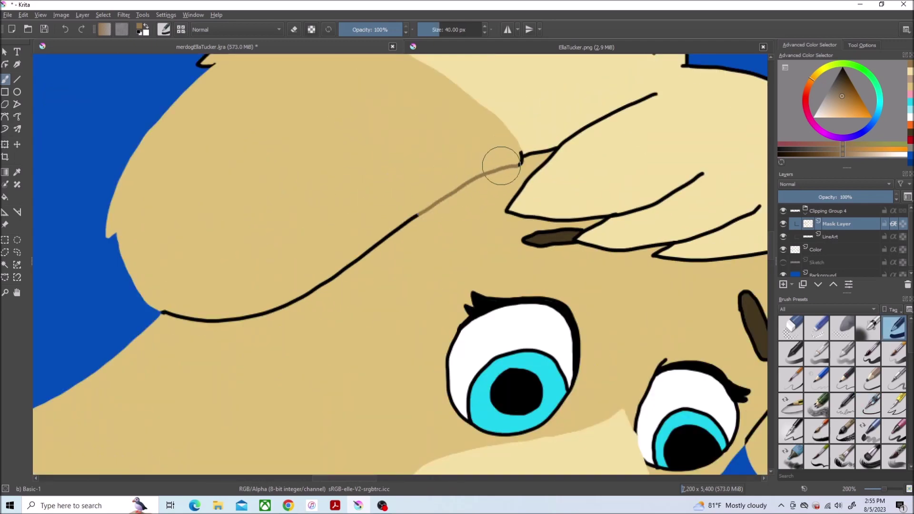
pyautogui.moveTo(501, 165)
pyautogui.mouseDown()
pyautogui.moveTo(396, 237)
pyautogui.moveTo(204, 310)
pyautogui.mouseUp()
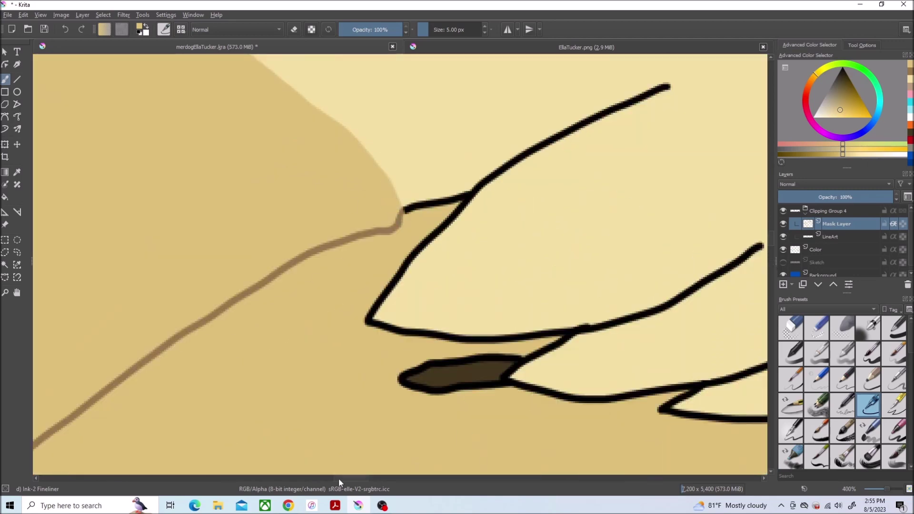
# Step: Recolour the curved muzzle outline and a diagonal line brown, undoing a stray black stroke end
pyautogui.moveTo(457, 224); pyautogui.dragTo(497, 171)
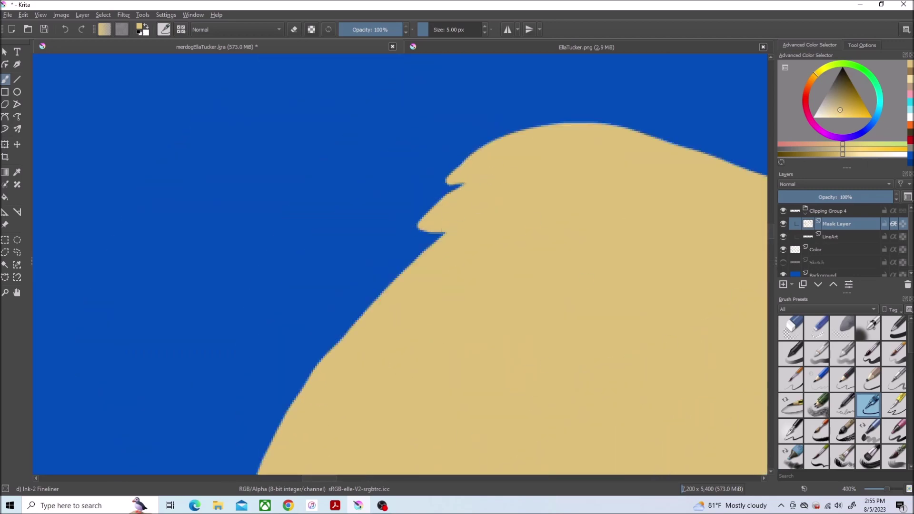
pyautogui.scroll(1, 499, 191)
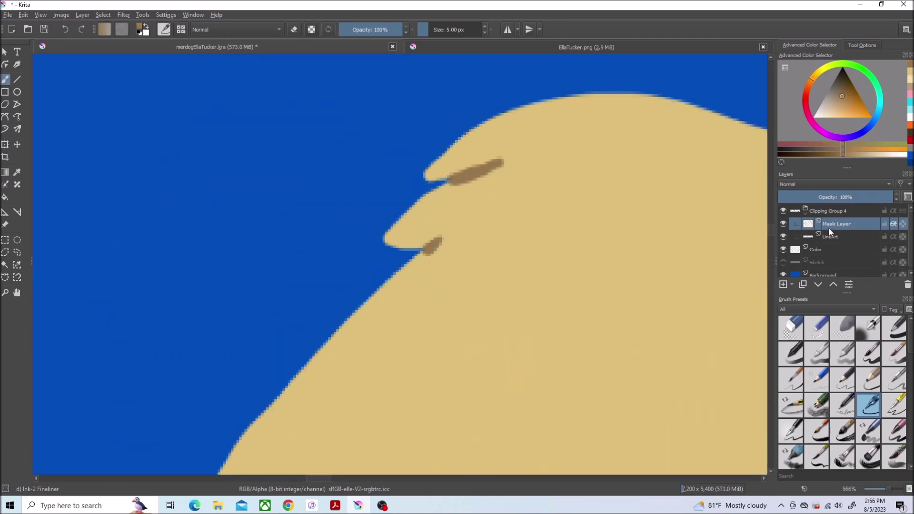
pyautogui.scroll(2, 434, 202)
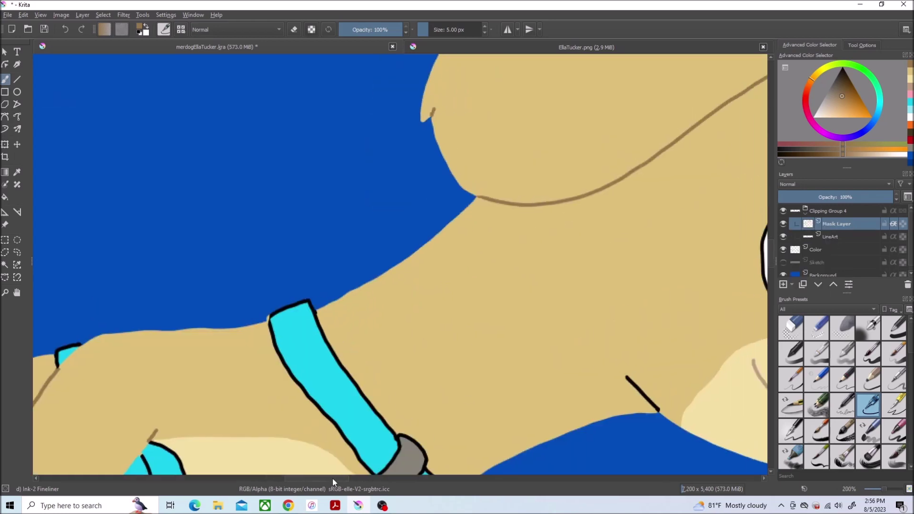
pyautogui.moveTo(135, 221); pyautogui.dragTo(265, 357)
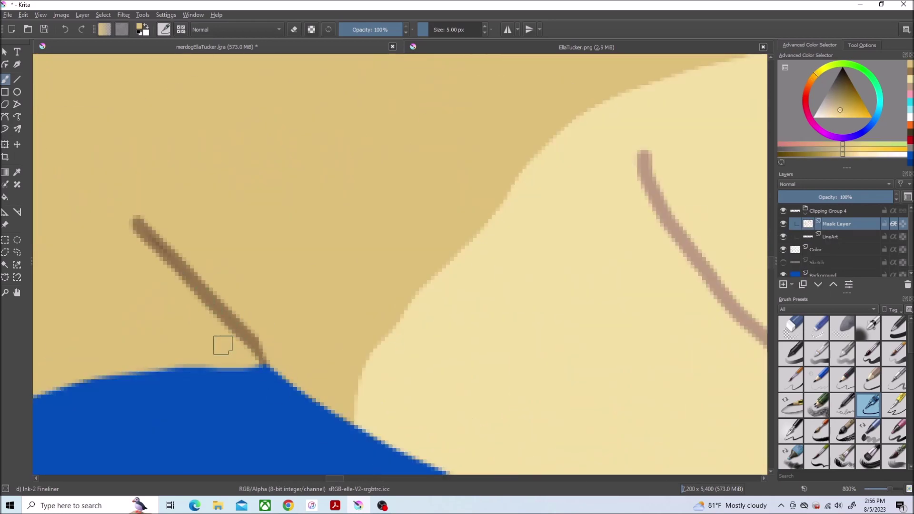
pyautogui.scroll(-4, 544, 143)
pyautogui.scroll(3, 552, 108)
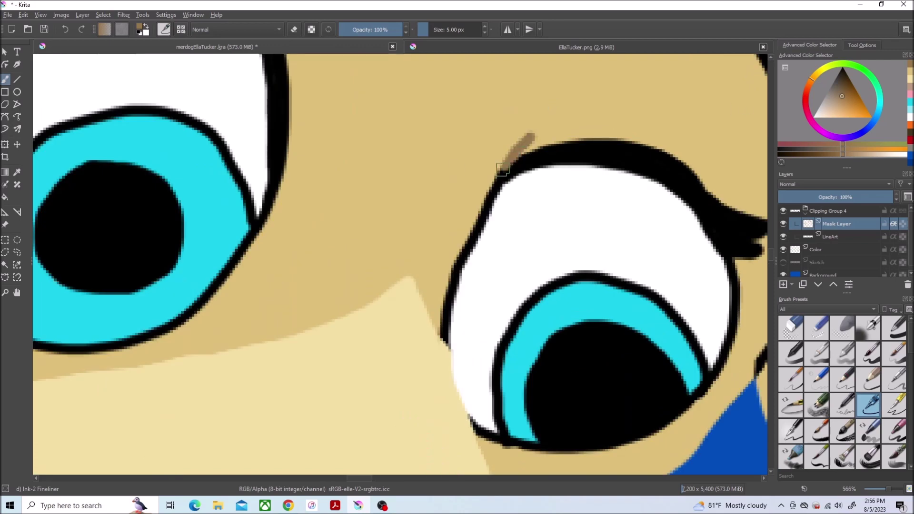
pyautogui.scroll(2, 637, 106)
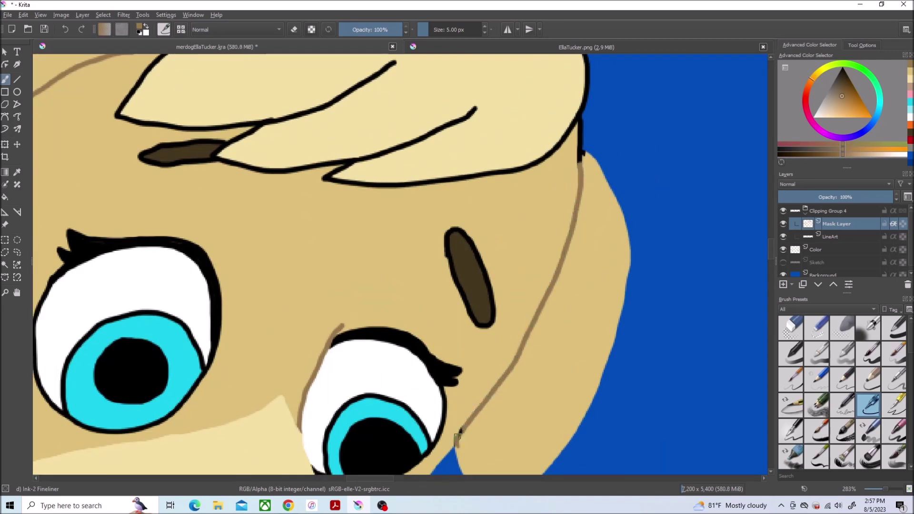
pyautogui.hotkey('ctrl', 'z')
# Step: Sample the golden tan line colour from the canvas
pyautogui.keyDown('ctrl'); pyautogui.click(580, 154); pyautogui.keyUp('ctrl')
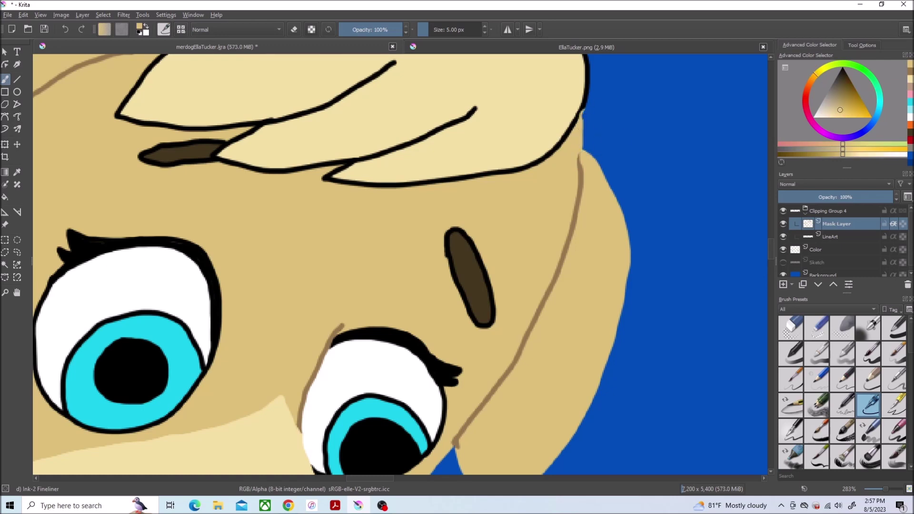
pyautogui.keyDown('ctrl'); pyautogui.click(581, 164); pyautogui.keyUp('ctrl')
pyautogui.scroll(3, 522, 295)
pyautogui.keyDown('ctrl'); pyautogui.click(522, 296); pyautogui.keyUp('ctrl')
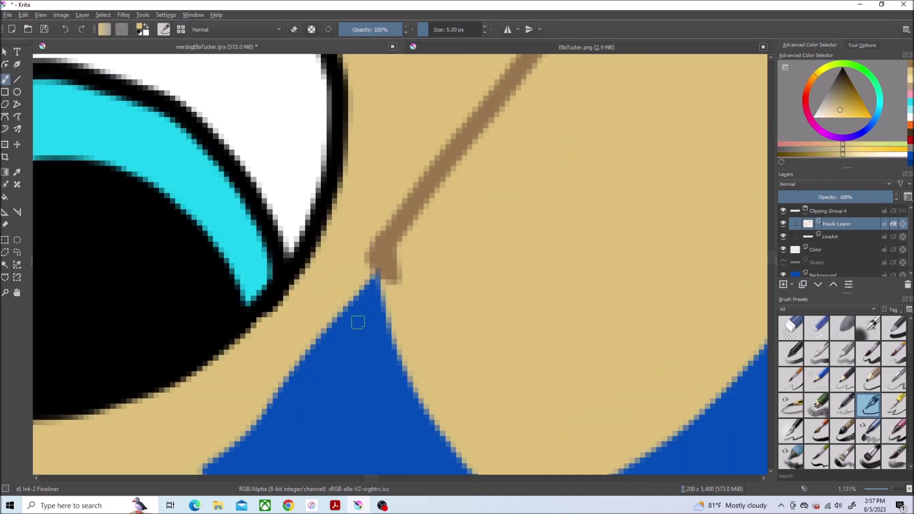
pyautogui.scroll(-4, 522, 296)
pyautogui.scroll(4, 706, 276)
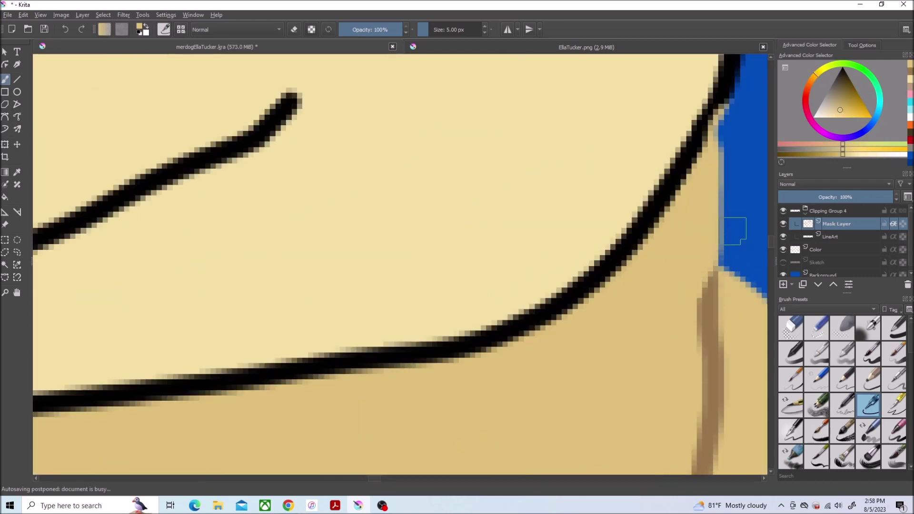
pyautogui.scroll(-3, 598, 135)
# Step: Paint out the hair's black top-right and remaining outlines in tan with the 40 px brush
pyautogui.press('/')
pyautogui.moveTo(723, 272); pyautogui.dragTo(381, 62)
pyautogui.moveTo(470, 163)
pyautogui.mouseDown()
pyautogui.moveTo(357, 310)
pyautogui.moveTo(406, 363)
pyautogui.moveTo(583, 330)
pyautogui.mouseUp()
pyautogui.scroll(-3, 465, 298)
pyautogui.scroll(3, 240, 212)
pyautogui.scroll(-5, 241, 212)
pyautogui.scroll(8, 381, 286)
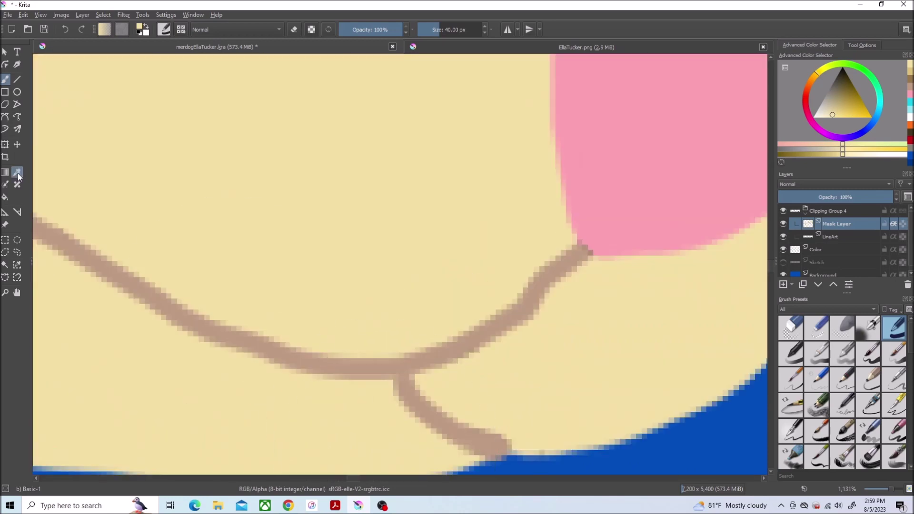
pyautogui.scroll(-5, 381, 286)
# Step: Draw tan hair strand lines with the 5 px liner, extending one into a V shape
pyautogui.click(869, 405)
pyautogui.scroll(3, 448, 303)
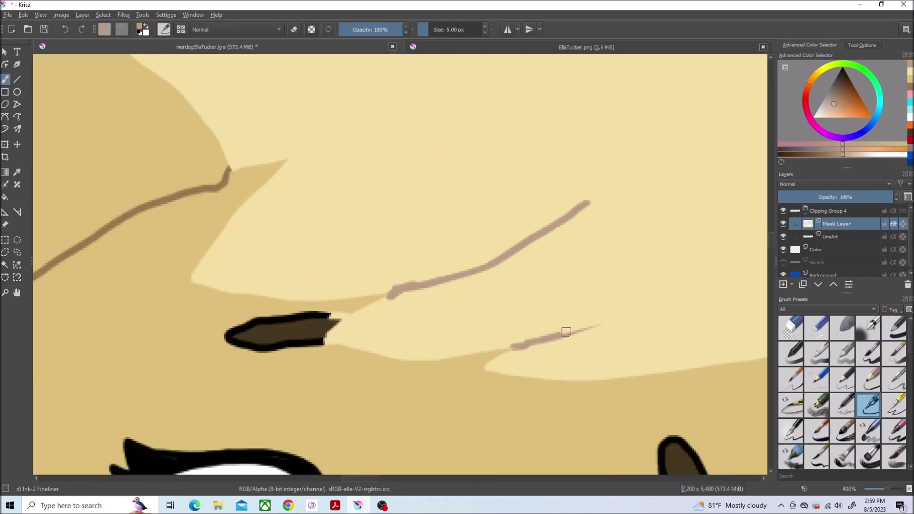
pyautogui.moveTo(566, 332); pyautogui.dragTo(703, 269)
pyautogui.moveTo(378, 103); pyautogui.dragTo(494, 53)
pyautogui.scroll(3, 642, 218)
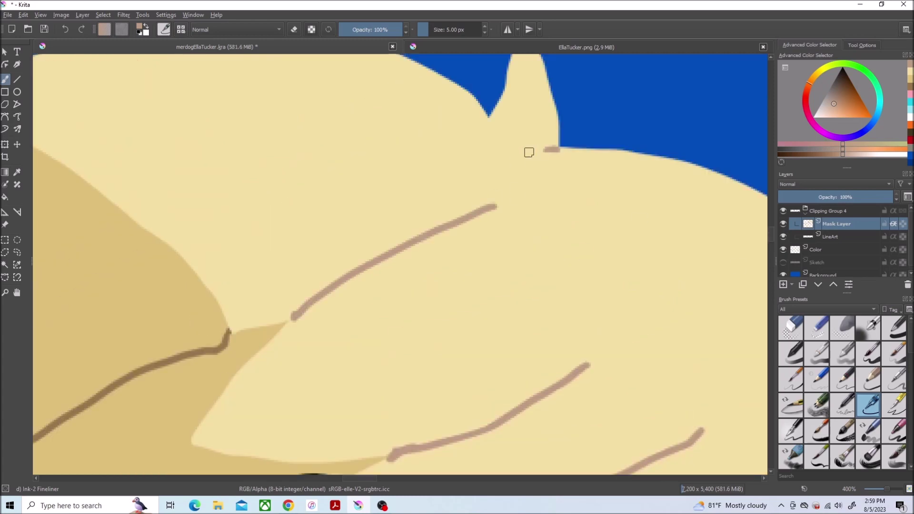
pyautogui.moveTo(493, 127); pyautogui.dragTo(502, 99)
# Step: Add a short tan strand at the hair tip, sampling pale yellow and pinkish-tan colours
pyautogui.keyDown('ctrl'); pyautogui.click(502, 103); pyautogui.keyUp('ctrl')
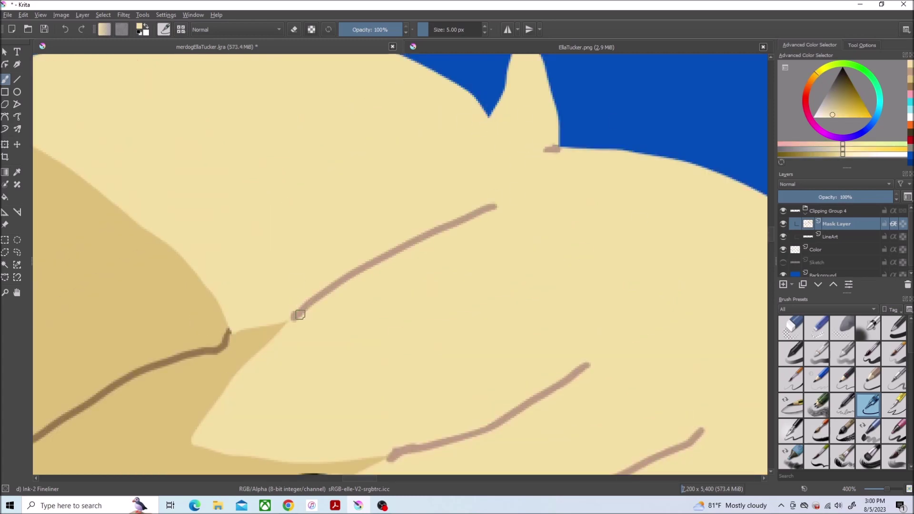
pyautogui.scroll(-4, 417, 212)
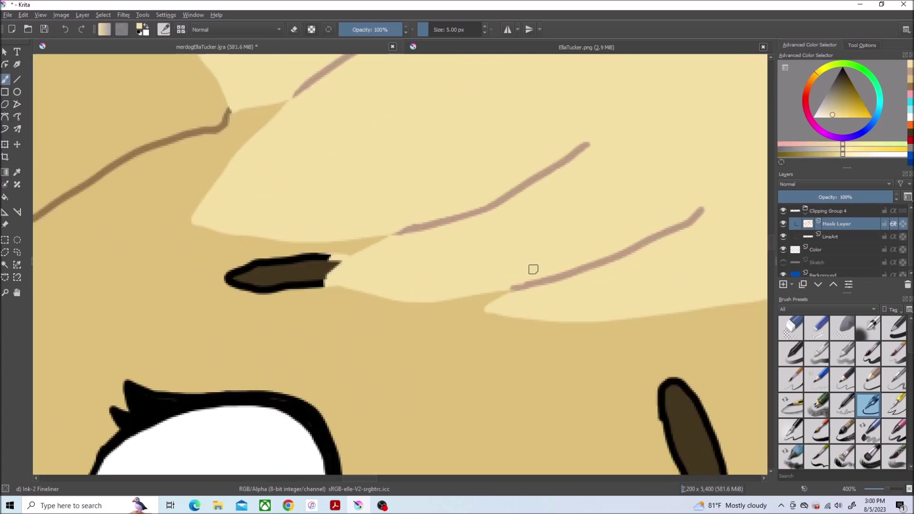
pyautogui.keyDown('ctrl'); pyautogui.click(547, 254); pyautogui.keyUp('ctrl')
pyautogui.scroll(-4, 547, 253)
pyautogui.scroll(6, 429, 157)
pyautogui.moveTo(324, 152)
pyautogui.mouseDown()
pyautogui.moveTo(384, 178)
pyautogui.moveTo(458, 151)
pyautogui.mouseUp()
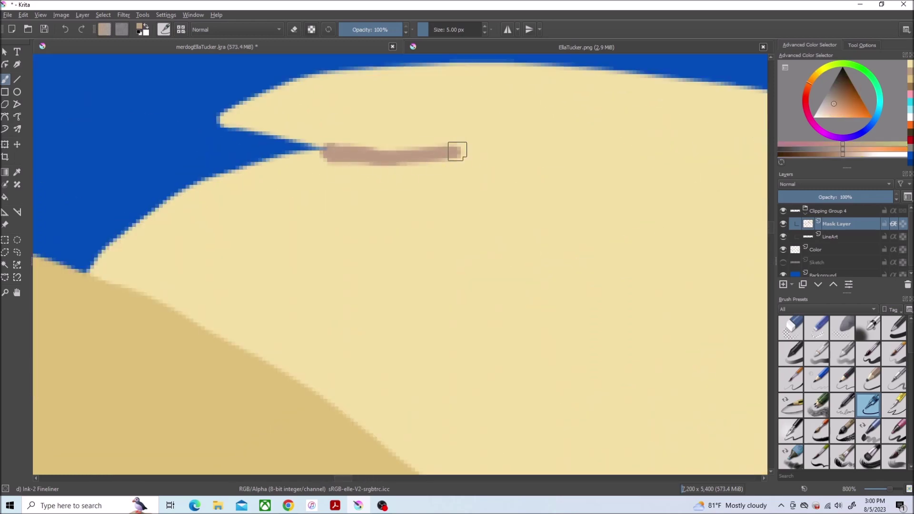
pyautogui.keyDown('ctrl'); pyautogui.click(325, 143); pyautogui.keyUp('ctrl')
pyautogui.scroll(-4, 455, 179)
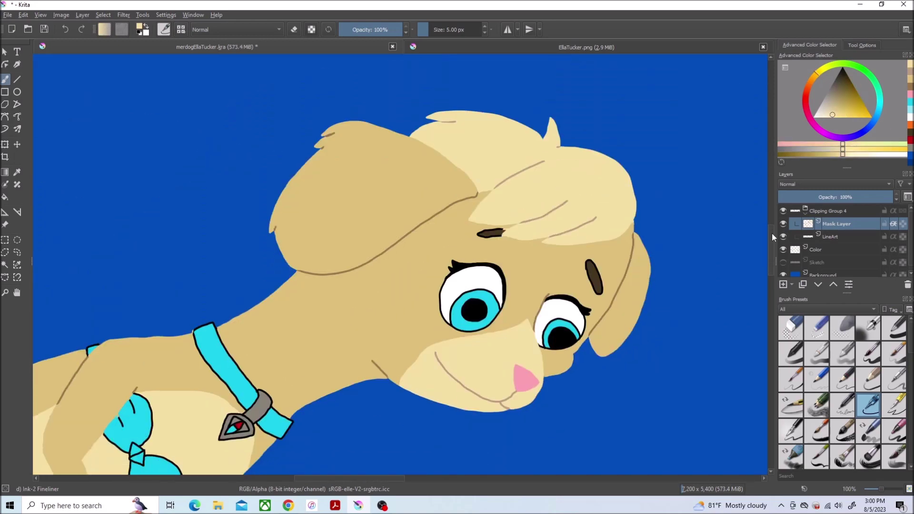
# Step: Repaint the eyebrow's top and left black outlines dark brown
pyautogui.scroll(4, 384, 102)
pyautogui.keyDown('ctrl'); pyautogui.click(277, 117); pyautogui.keyUp('ctrl')
pyautogui.moveTo(471, 82); pyautogui.dragTo(316, 104)
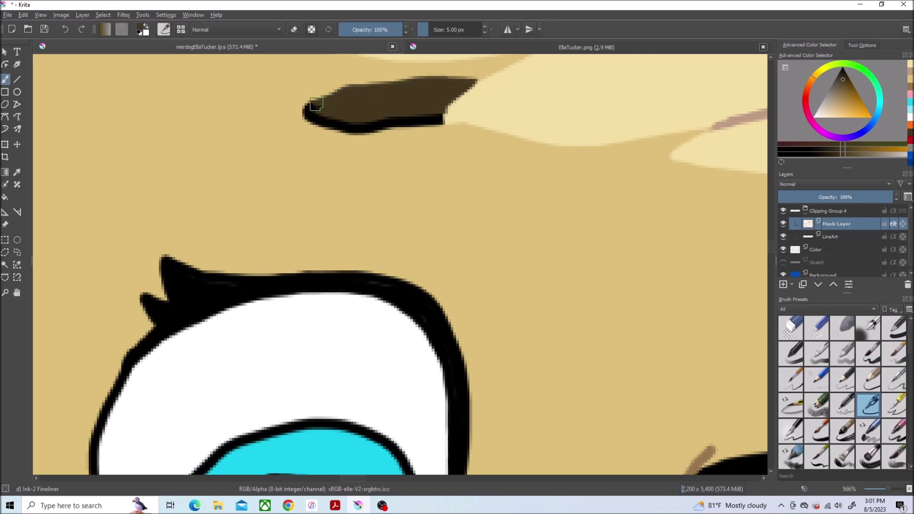
pyautogui.hscroll(5, 343, 124)
pyautogui.moveTo(241, 265)
pyautogui.mouseDown()
pyautogui.moveTo(322, 392)
pyautogui.moveTo(265, 355)
pyautogui.mouseUp()
pyautogui.scroll(-6, 265, 356)
pyautogui.scroll(5, 233, 326)
# Step: Sample a medium blue from the iris and return to the Fineliner for the iris rims
pyautogui.press('p')
pyautogui.moveTo(879, 107); pyautogui.dragTo(878, 113)
pyautogui.press('b')
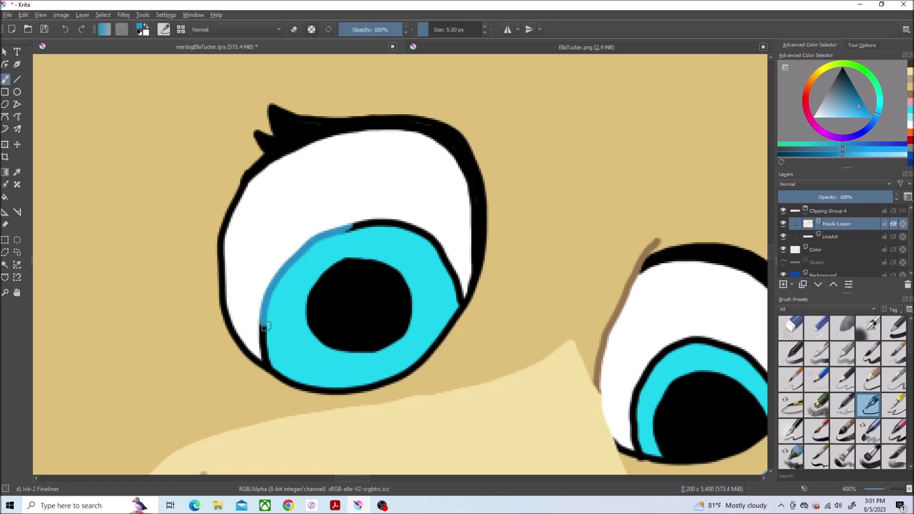
pyautogui.hscroll(5, 458, 270)
pyautogui.scroll(1, 429, 281)
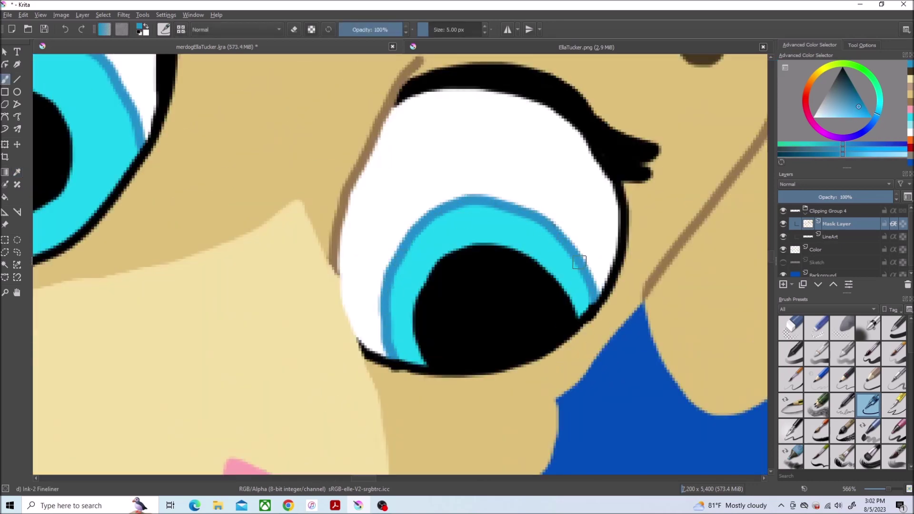
pyautogui.scroll(-10, 579, 262)
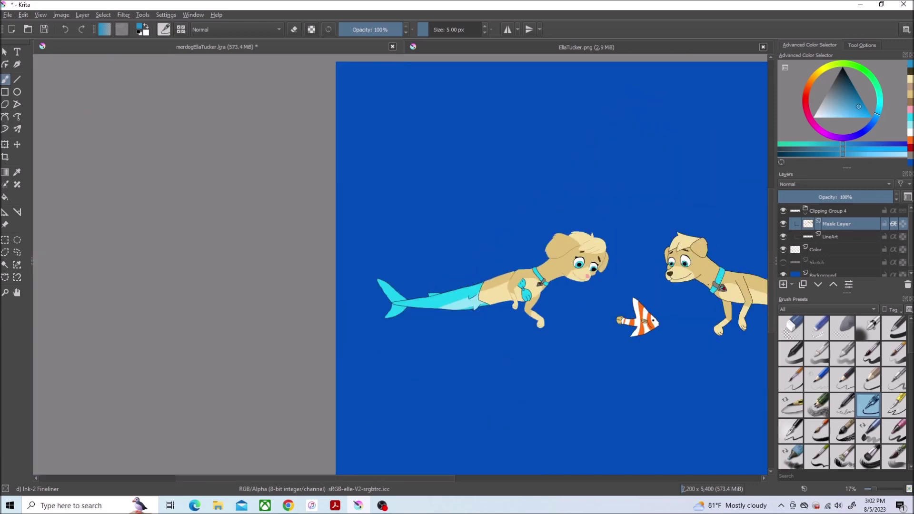
# Step: Mask the tail's upper black lines light blue on the Mask Layer
pyautogui.scroll(15, 470, 292)
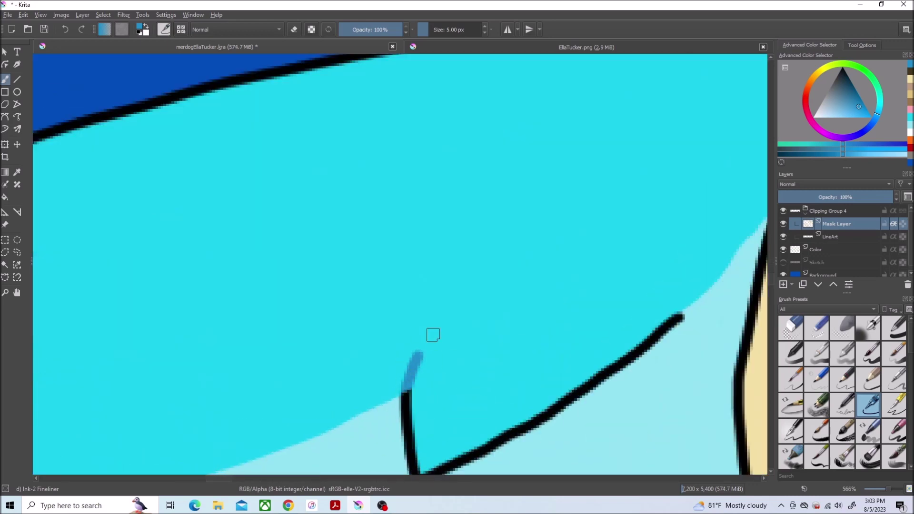
pyautogui.scroll(-6, 432, 335)
pyautogui.scroll(6, 589, 360)
pyautogui.moveTo(712, 229); pyautogui.dragTo(440, 294)
pyautogui.scroll(-5, 494, 394)
pyautogui.scroll(5, 492, 373)
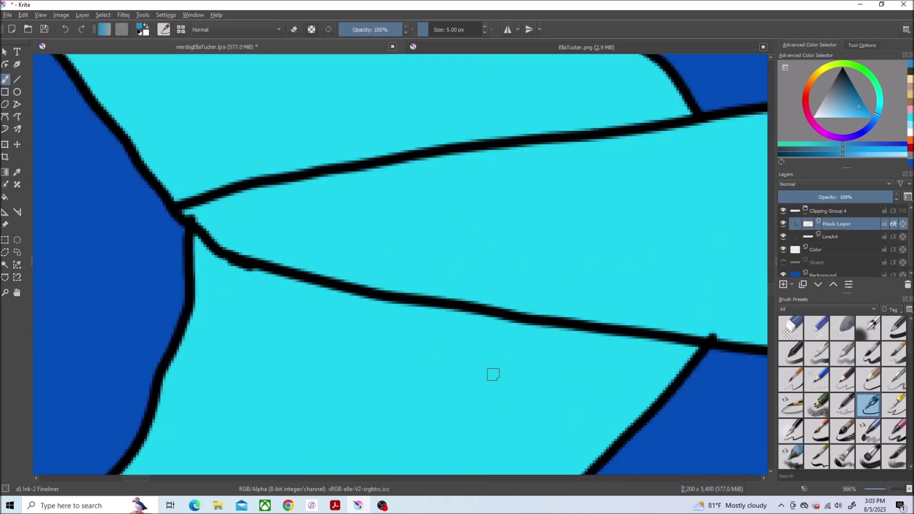
pyautogui.press('pagedown')
pyautogui.press('pageup')
pyautogui.moveTo(642, 126)
pyautogui.mouseDown()
pyautogui.moveTo(661, 122)
pyautogui.moveTo(184, 208)
pyautogui.mouseUp()
# Step: Cover the tail's lower black line in blue with the broad 40 px brush
pyautogui.press('/')
pyautogui.moveTo(705, 338); pyautogui.dragTo(191, 214)
pyautogui.scroll(-5, 522, 236)
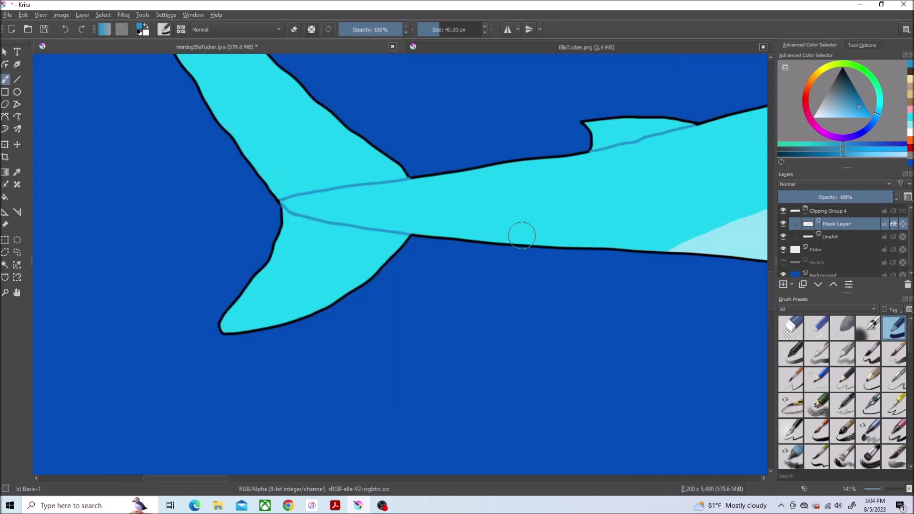
pyautogui.scroll(-3, 522, 236)
pyautogui.scroll(6, 379, 226)
# Step: Mask the paw's right and left inner black lines blue with the 5 px liner
pyautogui.click(869, 405)
pyautogui.moveTo(458, 286)
pyautogui.mouseDown()
pyautogui.moveTo(450, 231)
pyautogui.moveTo(388, 138)
pyautogui.mouseUp()
pyautogui.moveTo(353, 279); pyautogui.dragTo(298, 178)
pyautogui.scroll(-2, 333, 143)
pyautogui.scroll(3, 334, 143)
# Step: Mask the collar's black V lines and the remaining inner lines blue
pyautogui.moveTo(335, 117)
pyautogui.mouseDown()
pyautogui.moveTo(339, 208)
pyautogui.moveTo(231, 155)
pyautogui.mouseUp()
pyautogui.moveTo(315, 90); pyautogui.dragTo(228, 148)
pyautogui.scroll(3, 774, 257)
pyautogui.moveTo(304, 267)
pyautogui.mouseDown()
pyautogui.moveTo(228, 329)
pyautogui.moveTo(219, 355)
pyautogui.mouseUp()
pyautogui.scroll(3, 774, 276)
pyautogui.moveTo(241, 143); pyautogui.dragTo(269, 253)
pyautogui.moveTo(136, 267); pyautogui.dragTo(176, 364)
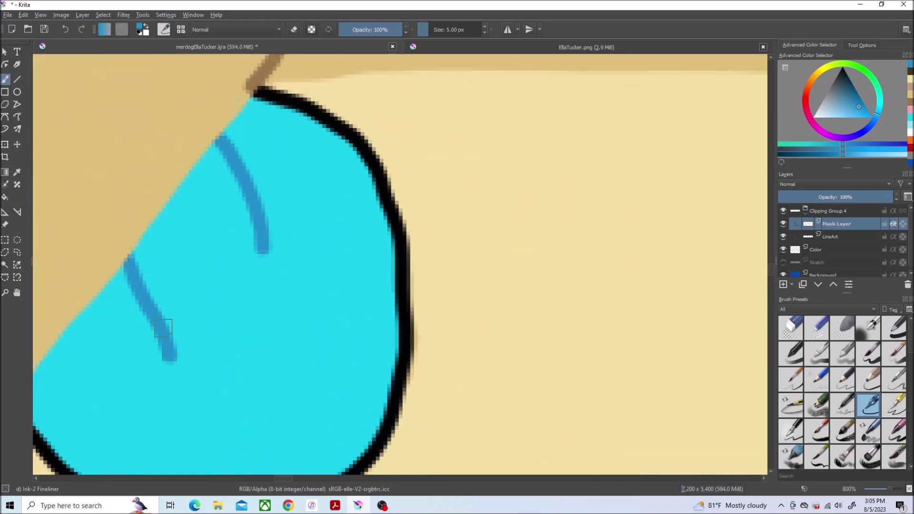
# Step: Recolour the mitten's right and left black outlines cyan with the 40 px brush
pyautogui.scroll(-4, 212, 241)
pyautogui.press('/')
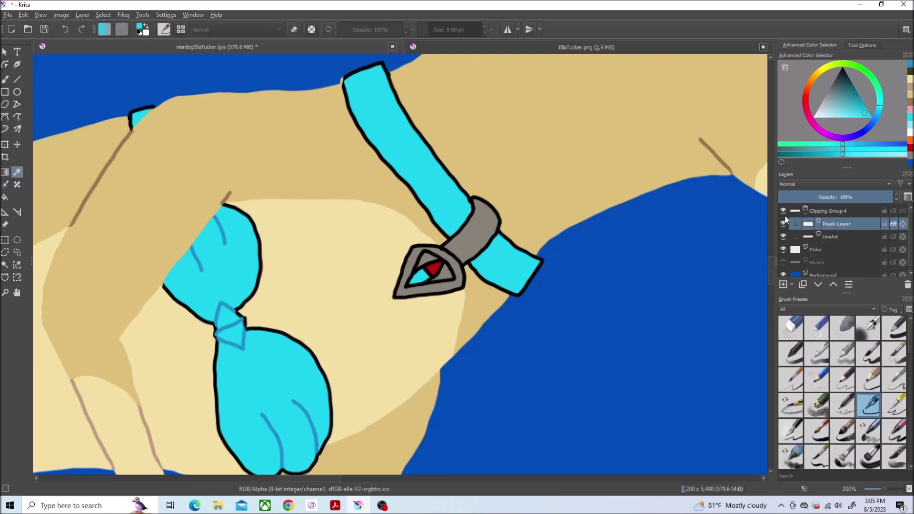
pyautogui.scroll(3, 736, 302)
pyautogui.scroll(-3, 736, 301)
pyautogui.scroll(1, 259, 106)
pyautogui.moveTo(258, 105); pyautogui.dragTo(343, 243)
pyautogui.moveTo(181, 124)
pyautogui.mouseDown()
pyautogui.moveTo(180, 158)
pyautogui.moveTo(243, 312)
pyautogui.mouseUp()
# Step: Repaint the mitten's right and bottom outlines cyan with the 5 px liner
pyautogui.keyDown('ctrl'); pyautogui.click(215, 314); pyautogui.keyUp('ctrl')
pyautogui.press('/')
pyautogui.keyDown('ctrl'); pyautogui.click(312, 270); pyautogui.keyUp('ctrl')
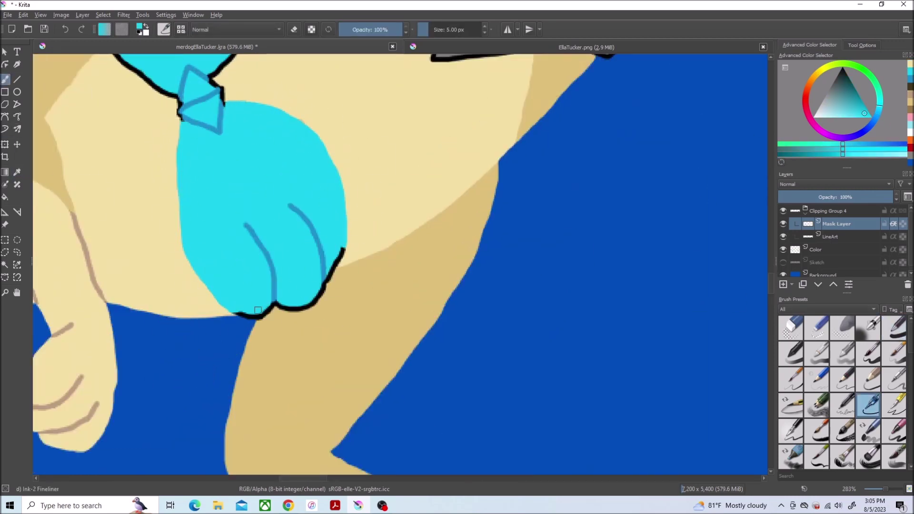
pyautogui.scroll(3, 312, 302)
pyautogui.moveTo(443, 121)
pyautogui.mouseDown()
pyautogui.moveTo(412, 198)
pyautogui.moveTo(343, 279)
pyautogui.mouseUp()
pyautogui.moveTo(272, 271)
pyautogui.mouseDown()
pyautogui.moveTo(200, 306)
pyautogui.moveTo(141, 304)
pyautogui.mouseUp()
# Step: Recolour the cyan piece's lower and right-edge outlines cyan
pyautogui.keyDown('ctrl'); pyautogui.click(443, 273); pyautogui.keyUp('ctrl')
pyautogui.keyDown('ctrl'); pyautogui.click(249, 257); pyautogui.keyUp('ctrl')
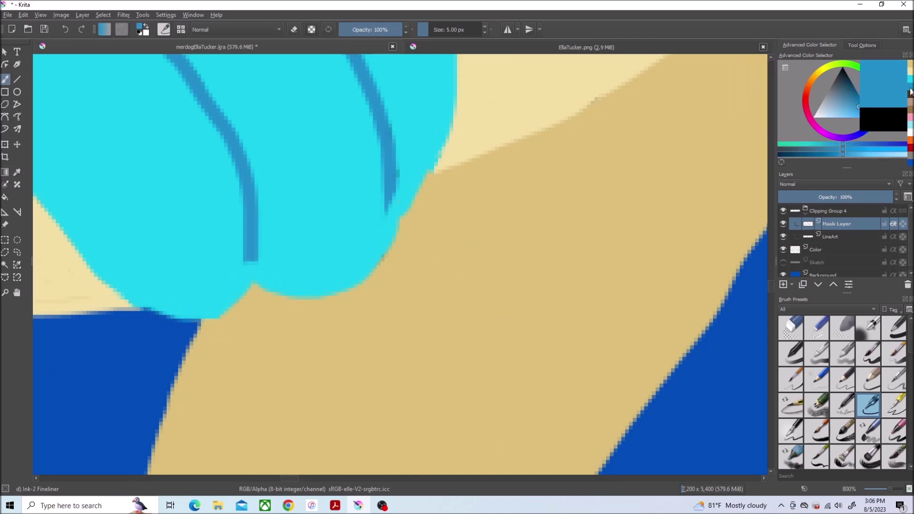
pyautogui.scroll(-9, 249, 257)
pyautogui.scroll(8, 293, 171)
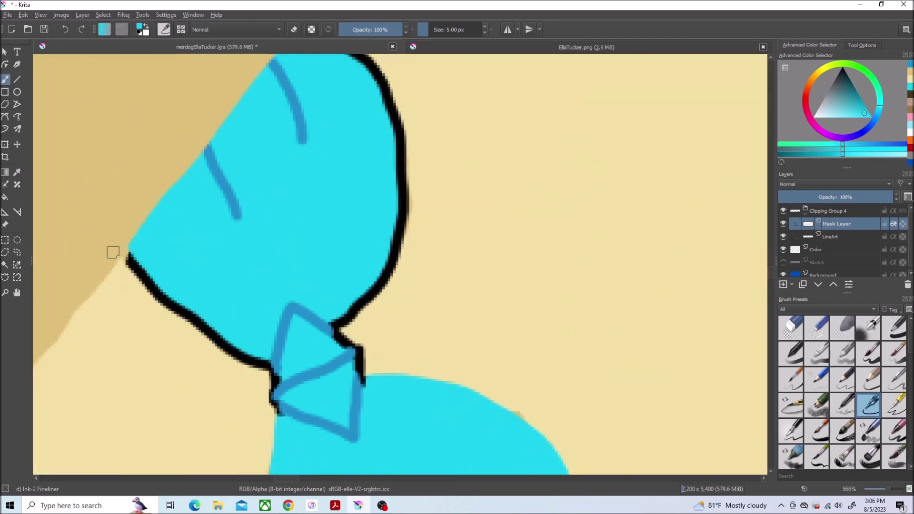
pyautogui.moveTo(366, 377)
pyautogui.mouseDown()
pyautogui.moveTo(339, 341)
pyautogui.moveTo(398, 191)
pyautogui.mouseUp()
pyautogui.scroll(4, 343, 347)
pyautogui.moveTo(322, 255); pyautogui.dragTo(400, 362)
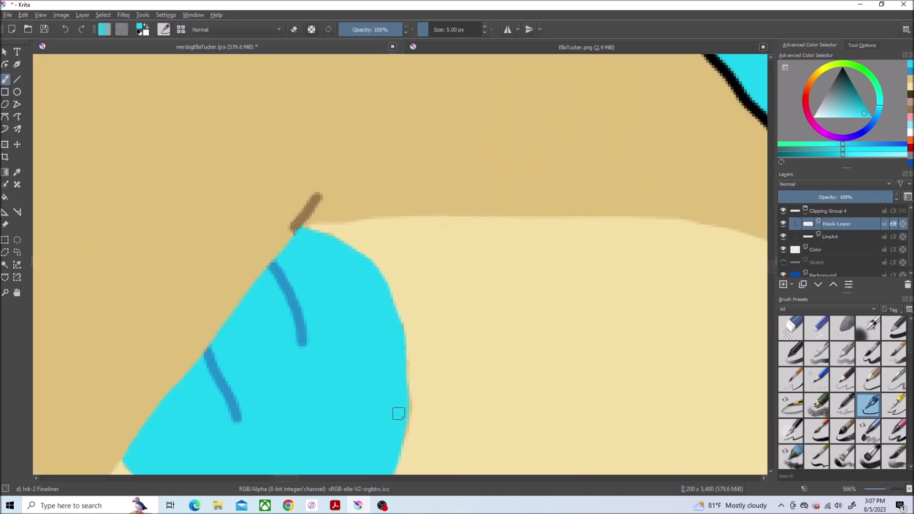
# Step: Resample cyan and recolour the top outline cyan on the line art mask
pyautogui.click(911, 85)
pyautogui.scroll(1, 472, 188)
pyautogui.click(825, 251)
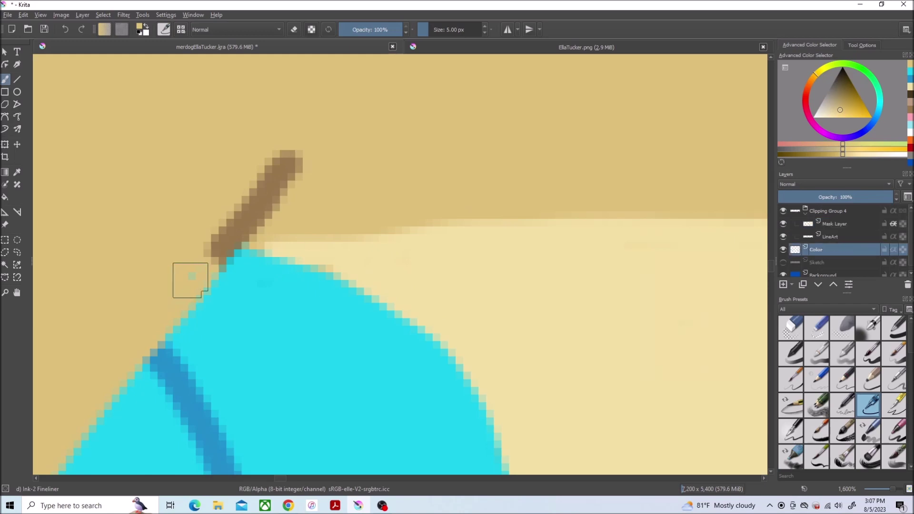
pyautogui.scroll(-5, 200, 285)
pyautogui.scroll(-3, 230, 374)
pyautogui.scroll(8, 191, 267)
pyautogui.click(836, 224)
pyautogui.click(911, 72)
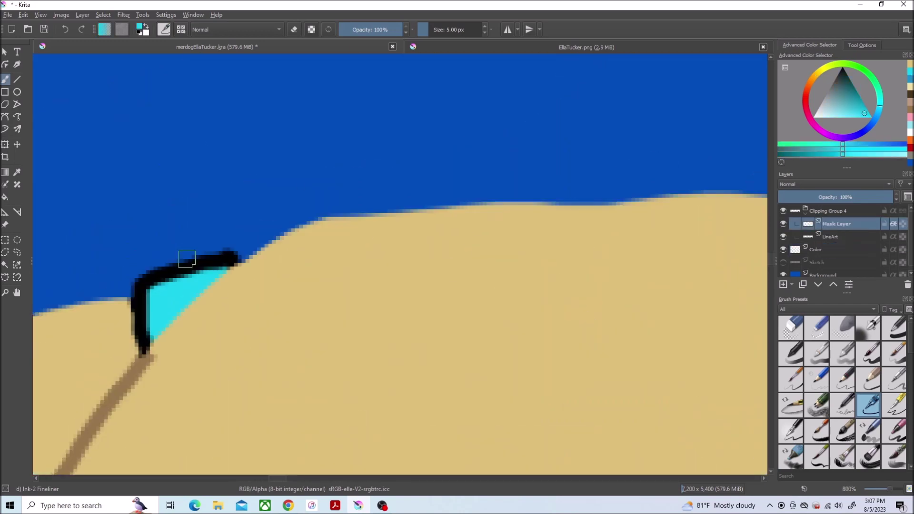
pyautogui.moveTo(201, 273); pyautogui.dragTo(160, 297)
pyautogui.scroll(-3, 163, 280)
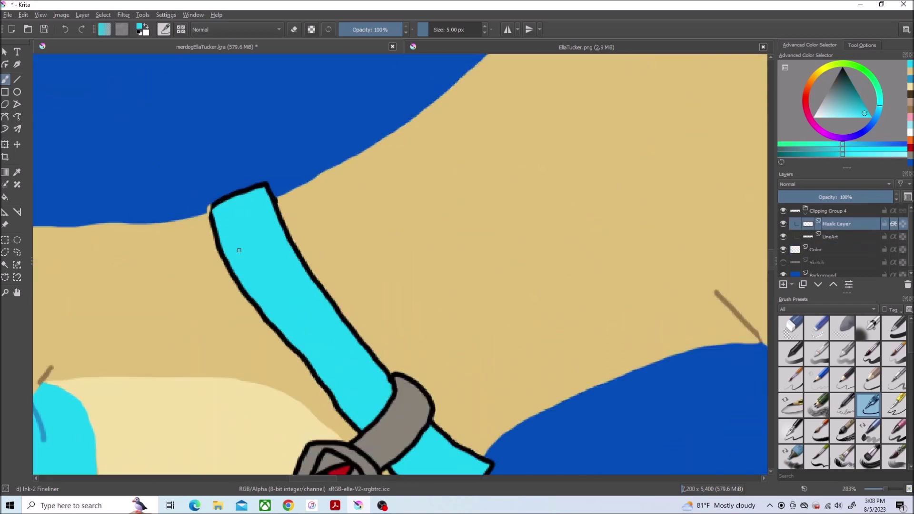
# Step: Recolour the collar strap's outlines cyan with the 40 px brush
pyautogui.press('/')
pyautogui.moveTo(219, 235)
pyautogui.mouseDown()
pyautogui.moveTo(316, 291)
pyautogui.moveTo(348, 362)
pyautogui.mouseUp()
pyautogui.scroll(-3, 459, 328)
pyautogui.moveTo(453, 299); pyautogui.dragTo(429, 322)
pyautogui.scroll(3, 417, 347)
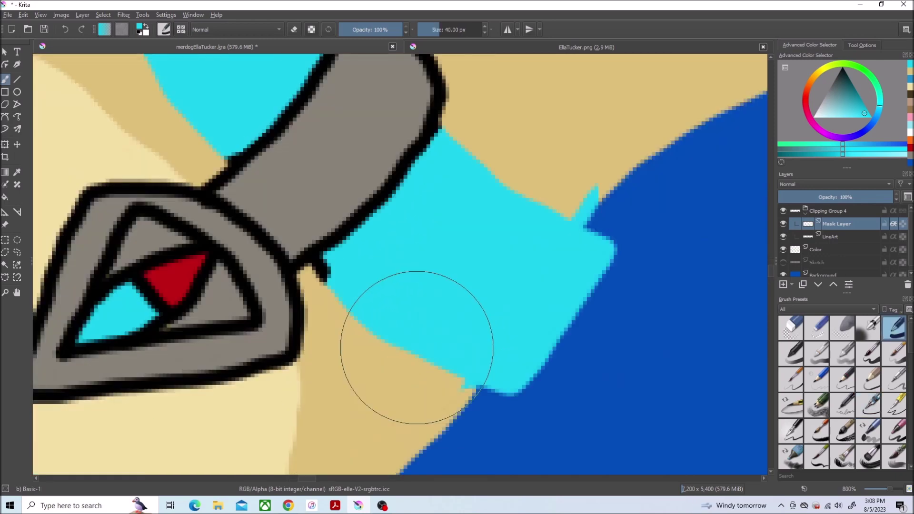
# Step: Sample cyan from the tag gem and recolour its outer and inner outlines with the 5 px brush
pyautogui.click(862, 408)
pyautogui.click(907, 89)
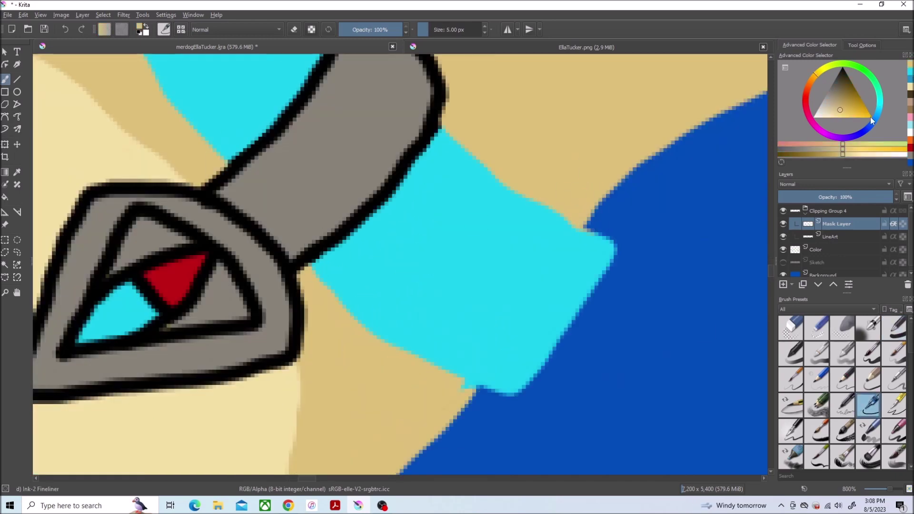
pyautogui.scroll(-2, 473, 388)
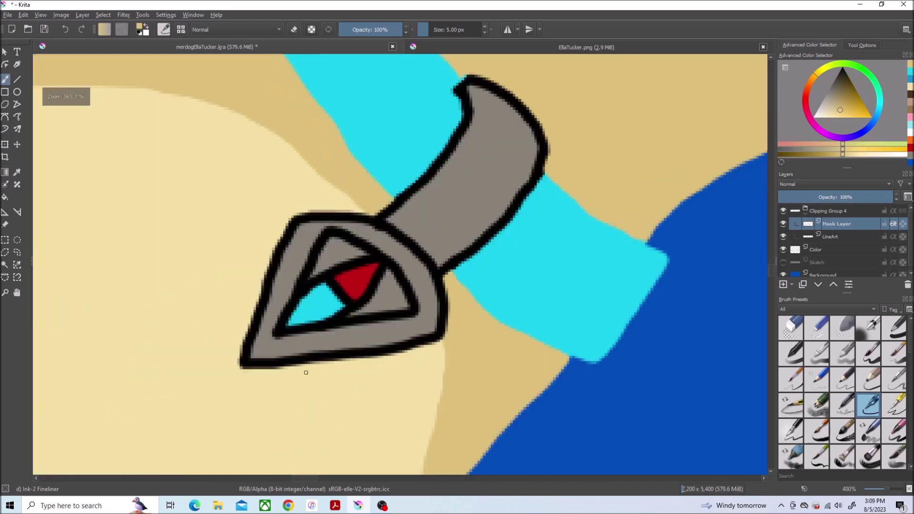
pyautogui.scroll(3, 306, 371)
pyautogui.keyDown('ctrl'); pyautogui.click(305, 214); pyautogui.keyUp('ctrl')
pyautogui.moveTo(334, 200)
pyautogui.mouseDown()
pyautogui.moveTo(367, 179)
pyautogui.moveTo(333, 249)
pyautogui.mouseUp()
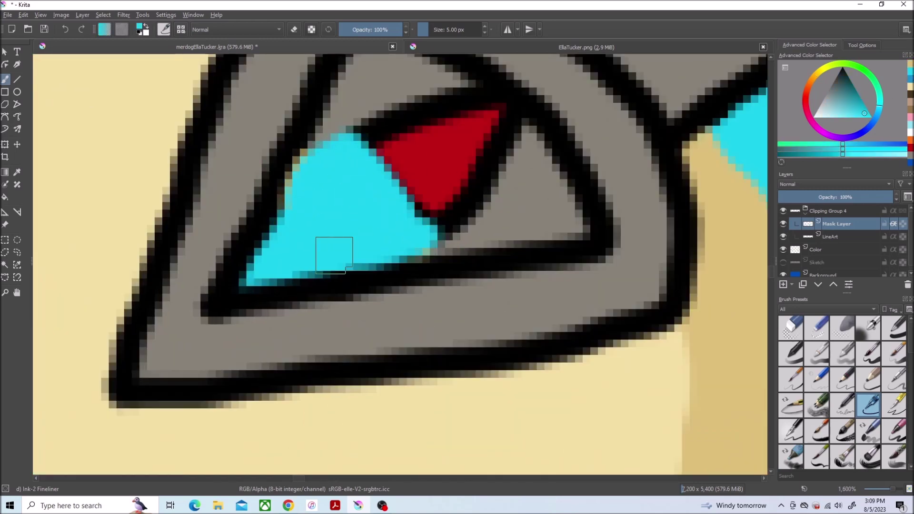
pyautogui.scroll(-5, 465, 363)
pyautogui.scroll(5, 180, 162)
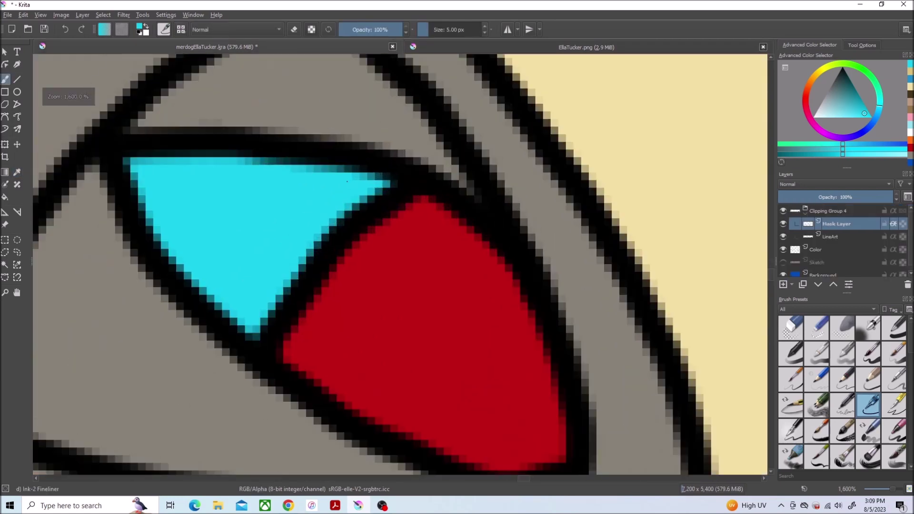
pyautogui.moveTo(180, 162)
pyautogui.mouseDown()
pyautogui.moveTo(400, 172)
pyautogui.moveTo(184, 247)
pyautogui.mouseUp()
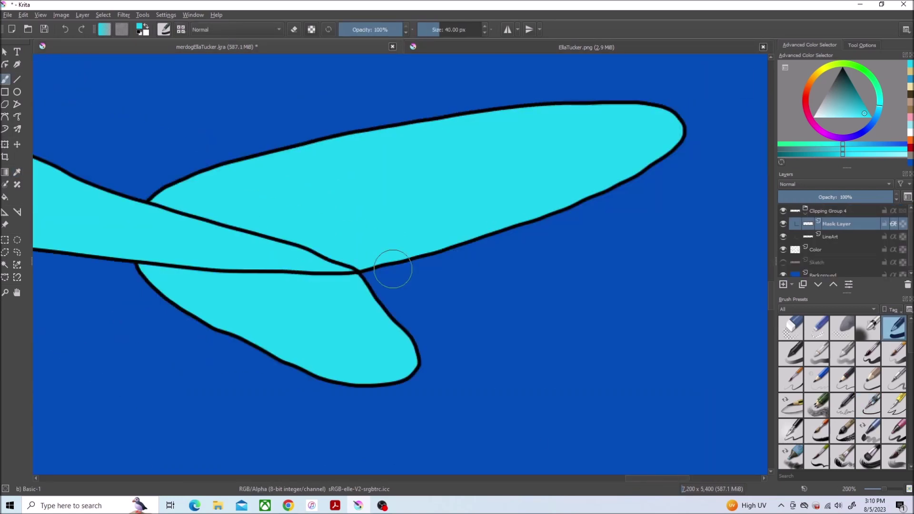
# Step: Recolour the tail fin's upper and tip outlines cyan
pyautogui.moveTo(392, 266)
pyautogui.mouseDown()
pyautogui.moveTo(473, 119)
pyautogui.moveTo(371, 292)
pyautogui.moveTo(398, 246)
pyautogui.mouseUp()
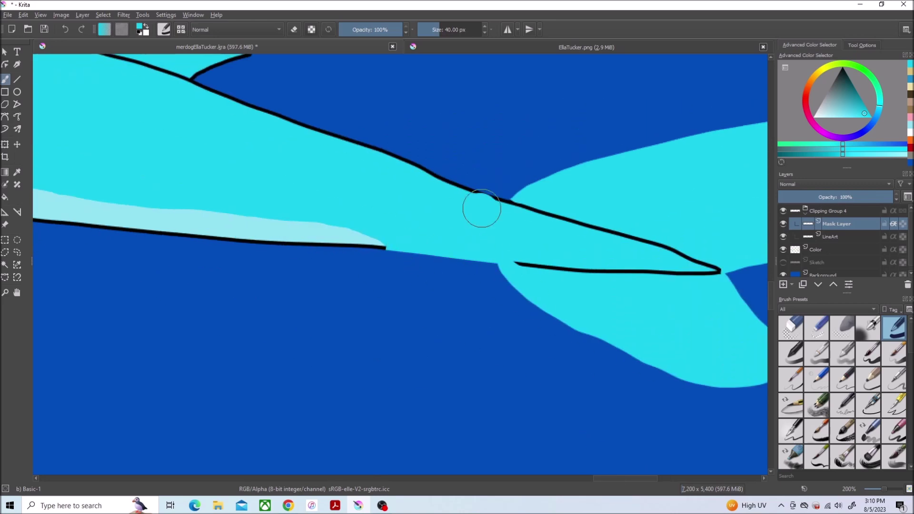
pyautogui.moveTo(482, 208); pyautogui.dragTo(197, 82)
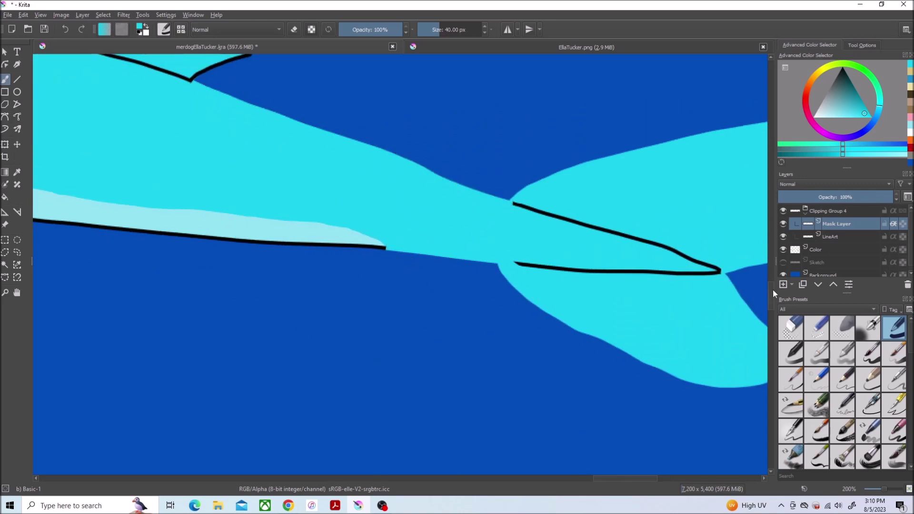
pyautogui.moveTo(241, 173); pyautogui.dragTo(132, 146)
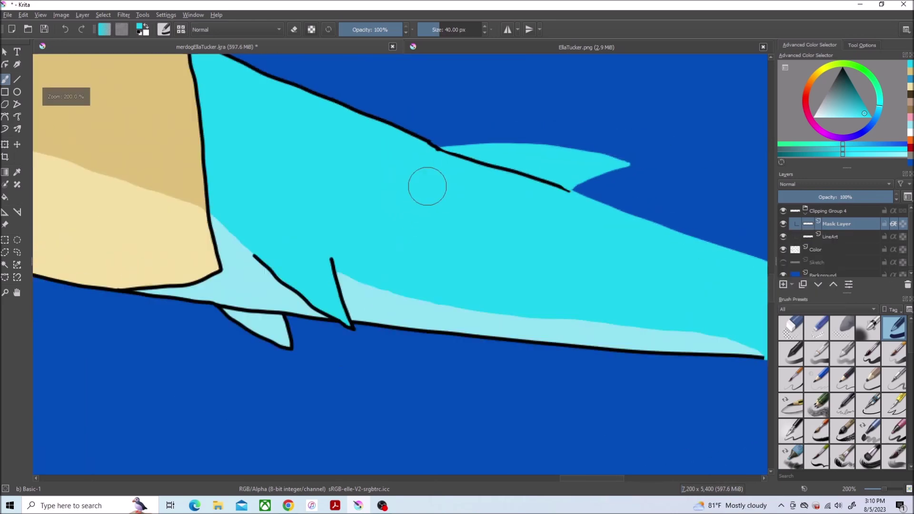
pyautogui.scroll(1, 238, 173)
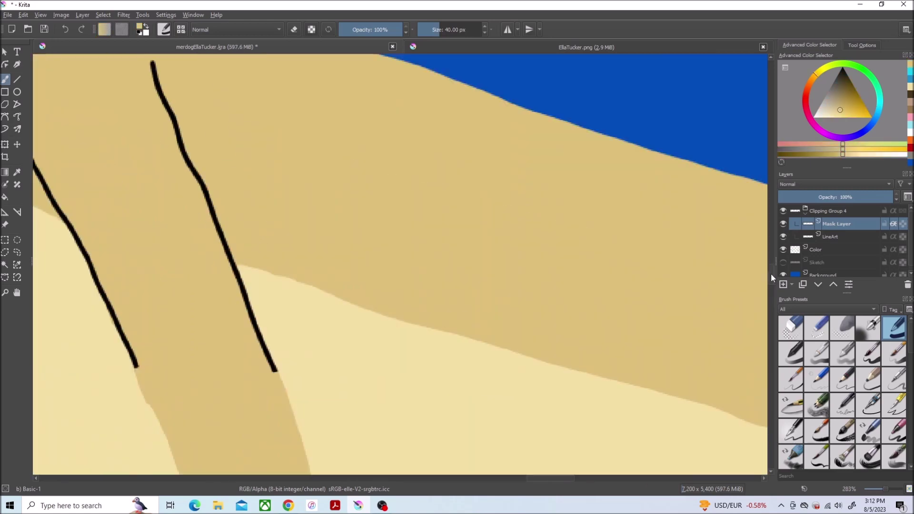
# Step: Recolour the black outlines on the leg, collar, head, nose, hair and eye whites tan
pyautogui.moveTo(224, 257)
pyautogui.mouseDown()
pyautogui.moveTo(143, 341)
pyautogui.moveTo(96, 286)
pyautogui.mouseUp()
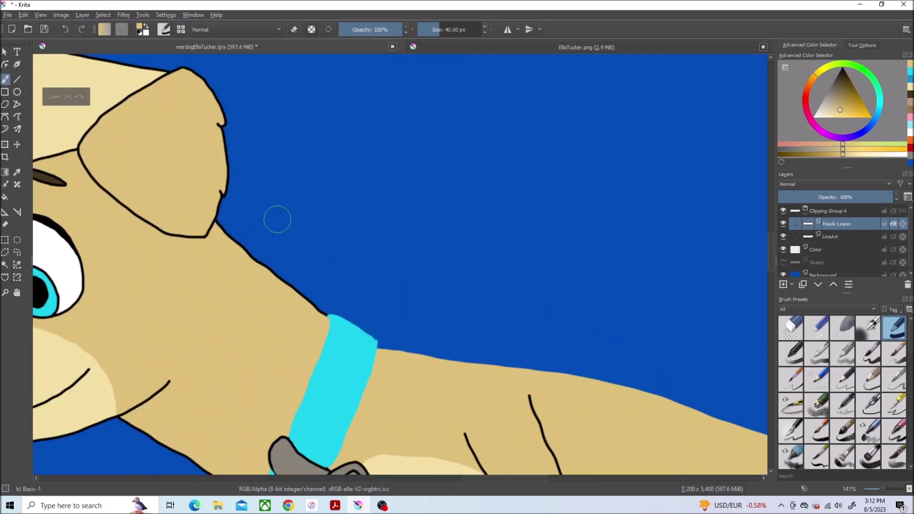
pyautogui.scroll(1, 277, 219)
pyautogui.moveTo(317, 318); pyautogui.dragTo(333, 349)
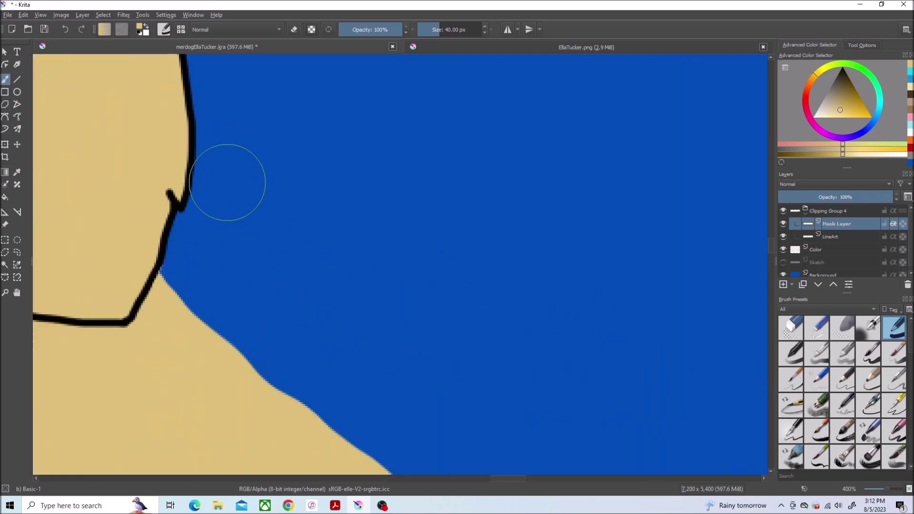
pyautogui.moveTo(231, 180); pyautogui.dragTo(205, 143)
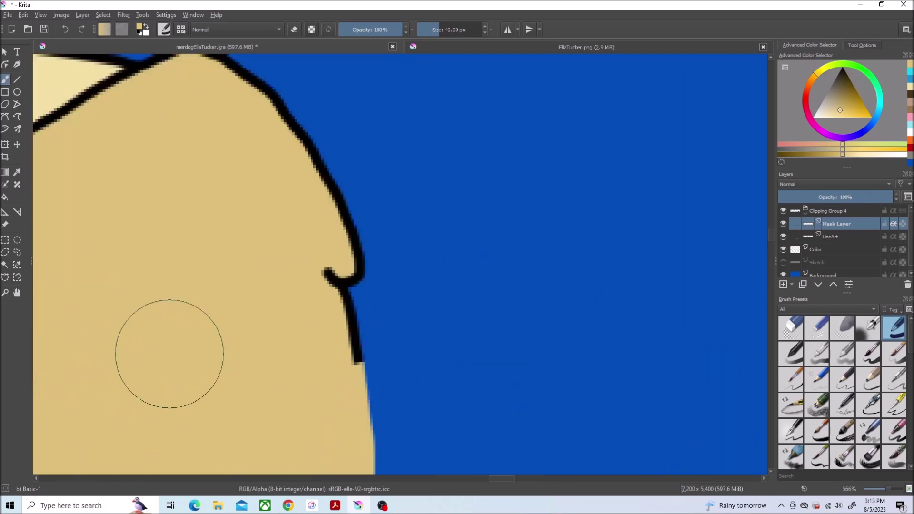
pyautogui.moveTo(360, 367); pyautogui.dragTo(153, 106)
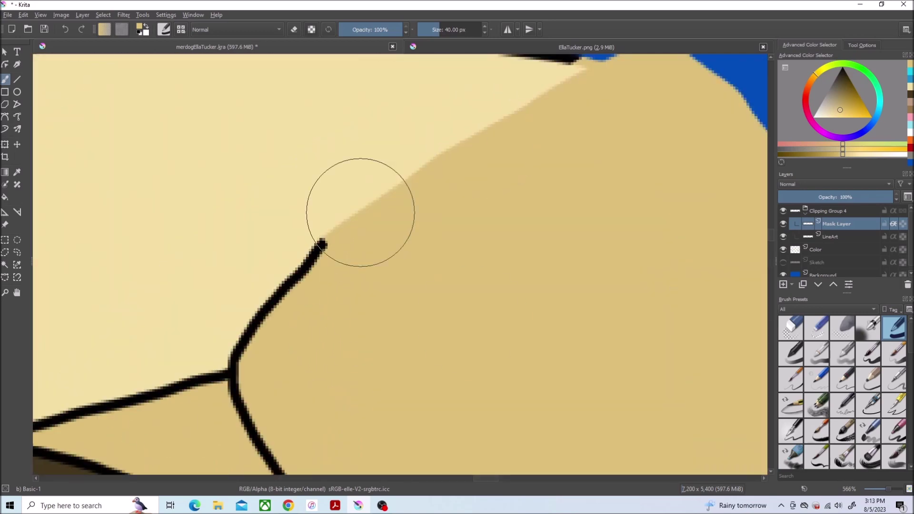
pyautogui.moveTo(362, 211); pyautogui.dragTo(294, 316)
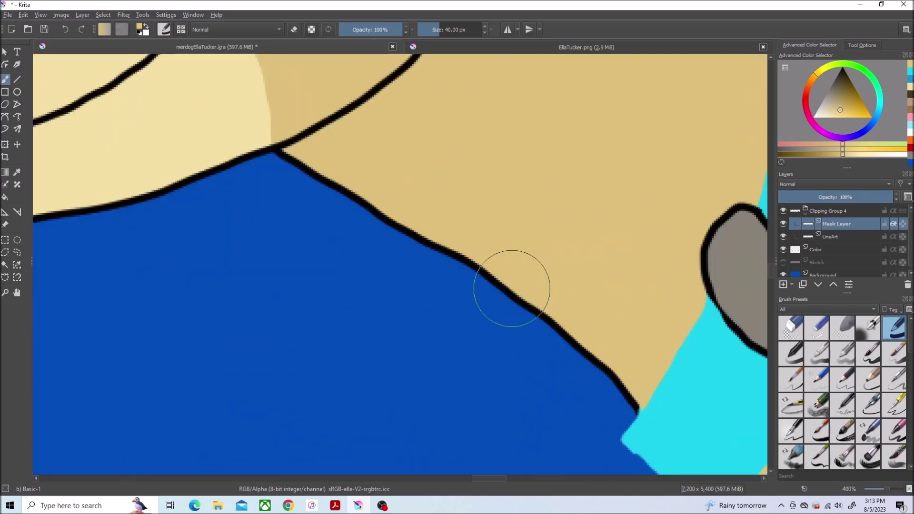
pyautogui.moveTo(510, 286); pyautogui.dragTo(300, 200)
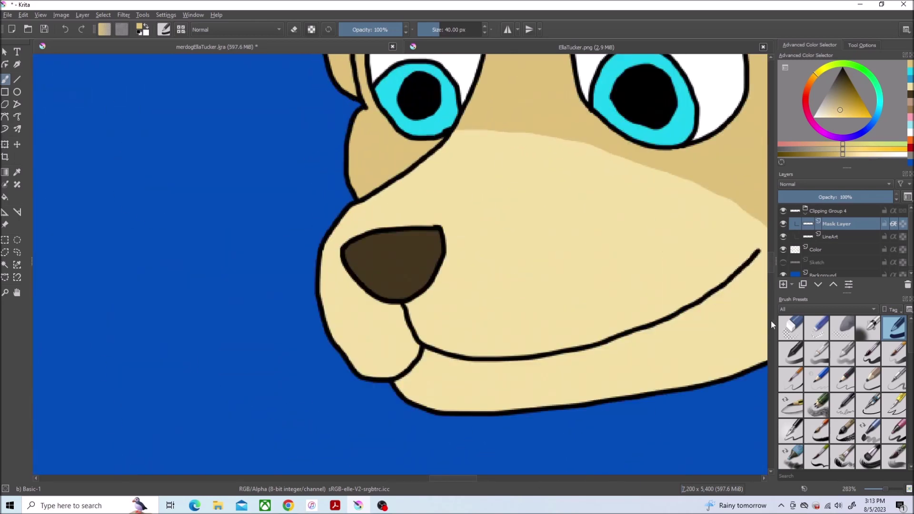
pyautogui.scroll(4, 511, 284)
pyautogui.keyDown('ctrl'); pyautogui.scroll(1, 510, 284); pyautogui.keyUp('ctrl')
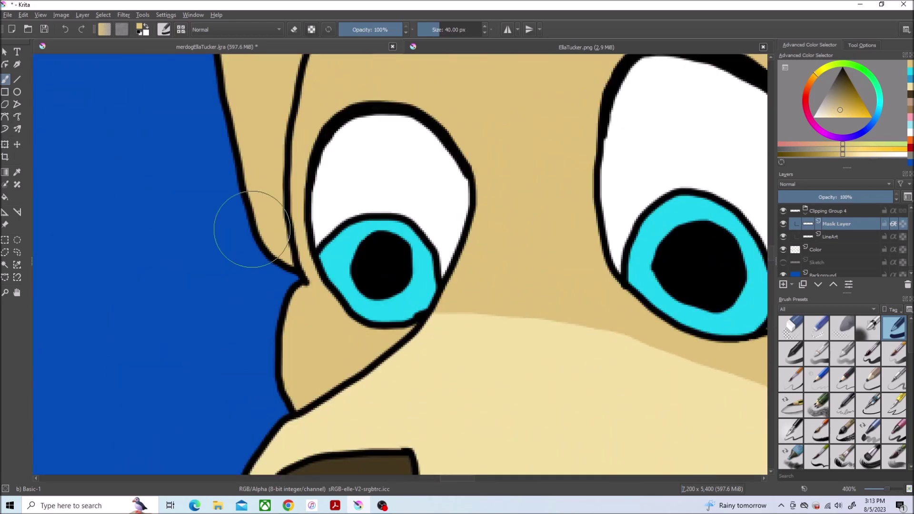
pyautogui.moveTo(251, 230); pyautogui.dragTo(204, 113)
pyautogui.moveTo(290, 266); pyautogui.dragTo(275, 361)
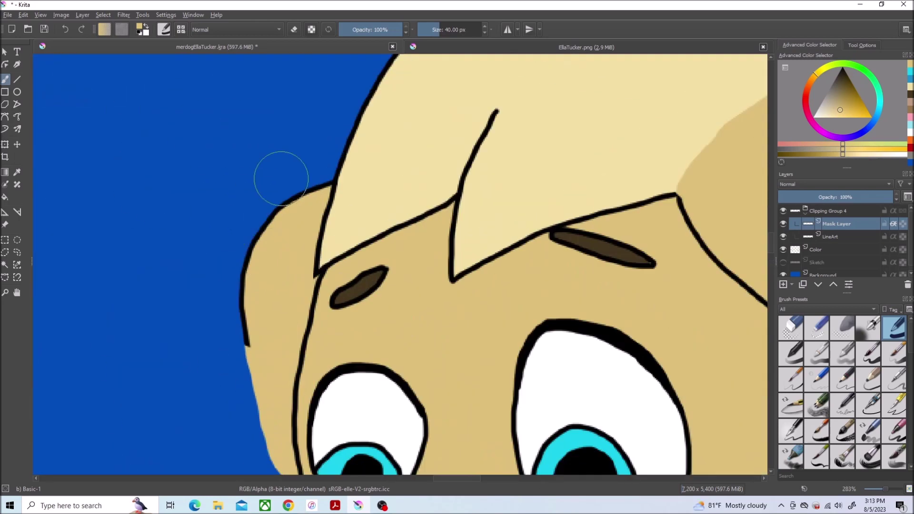
pyautogui.moveTo(279, 179); pyautogui.dragTo(236, 351)
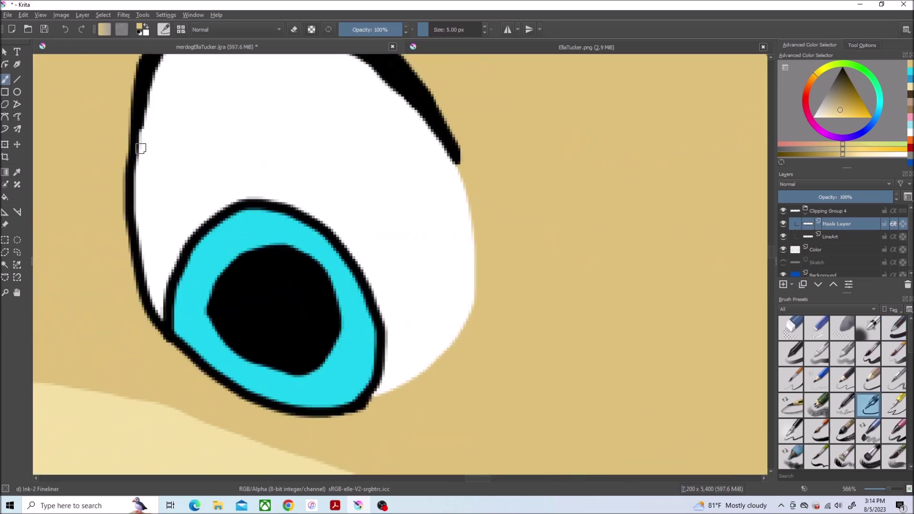
pyautogui.moveTo(138, 148)
pyautogui.mouseDown()
pyautogui.moveTo(139, 273)
pyautogui.moveTo(156, 327)
pyautogui.mouseUp()
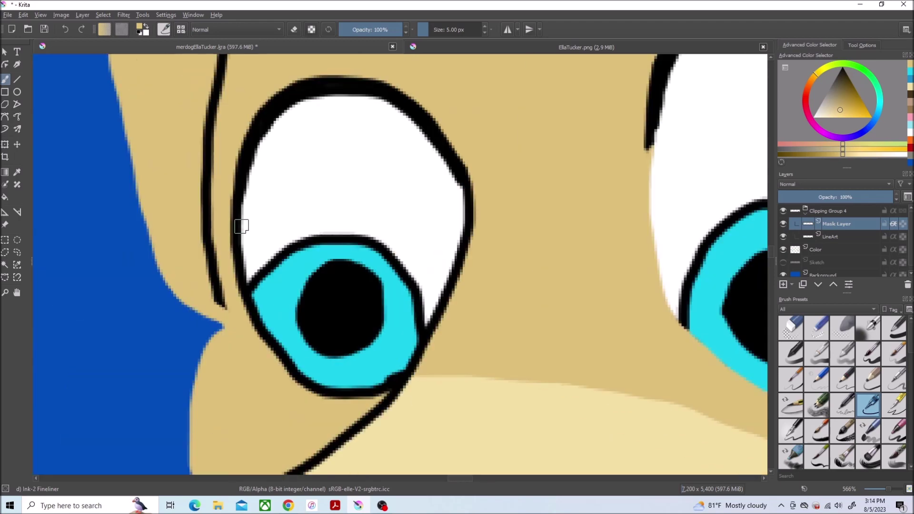
pyautogui.moveTo(239, 225); pyautogui.dragTo(265, 336)
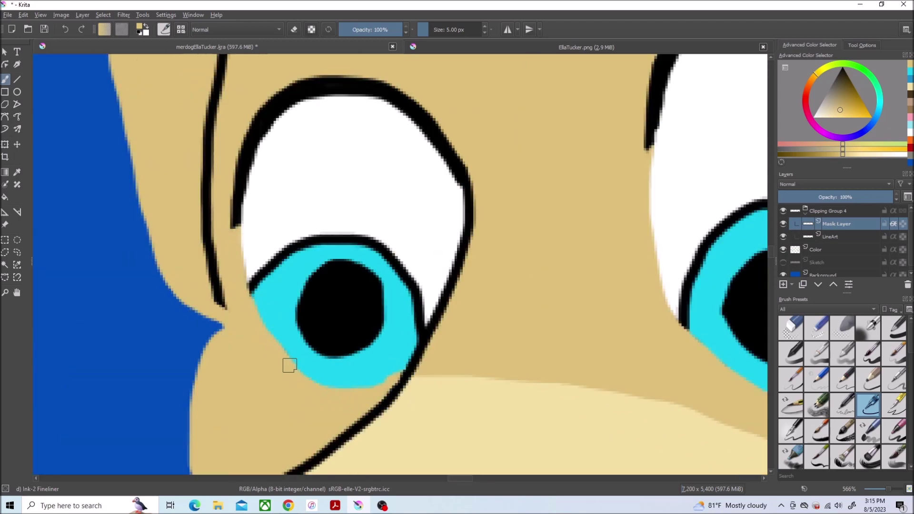
# Step: Recolour both irises' outer outlines in a darker blue
pyautogui.keyDown('ctrl'); pyautogui.click(304, 253); pyautogui.keyUp('ctrl')
pyautogui.moveTo(413, 317)
pyautogui.mouseDown()
pyautogui.moveTo(397, 262)
pyautogui.moveTo(263, 286)
pyautogui.mouseUp()
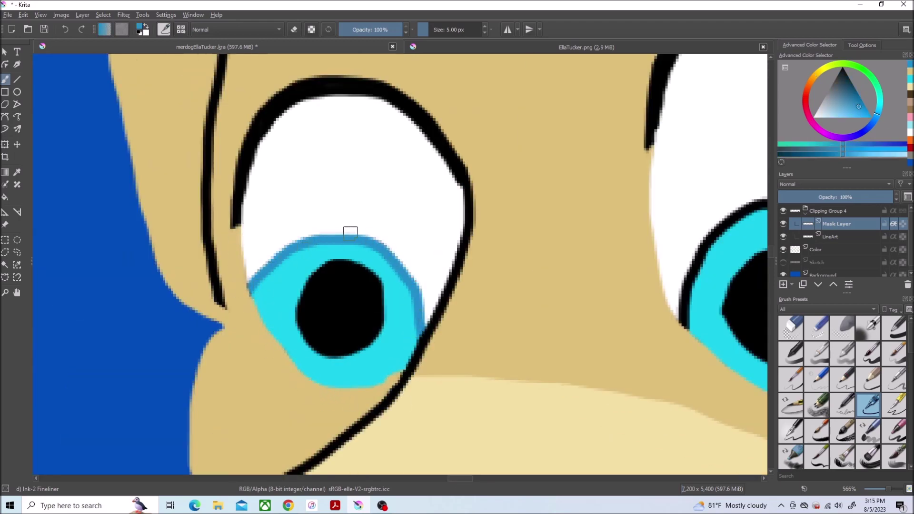
pyautogui.scroll(-4, 350, 233)
pyautogui.scroll(5, 607, 312)
pyautogui.moveTo(315, 200)
pyautogui.mouseDown()
pyautogui.moveTo(286, 314)
pyautogui.moveTo(405, 137)
pyautogui.moveTo(586, 320)
pyautogui.moveTo(555, 418)
pyautogui.mouseUp()
# Step: At 100% view, recolour the head's dividing line and chin line in sampled tan shades
pyautogui.press('1')
pyautogui.scroll(3, 117, 221)
pyautogui.scroll(-2, 116, 221)
pyautogui.scroll(1, 110, 151)
pyautogui.keyDown('ctrl'); pyautogui.click(110, 151); pyautogui.keyUp('ctrl')
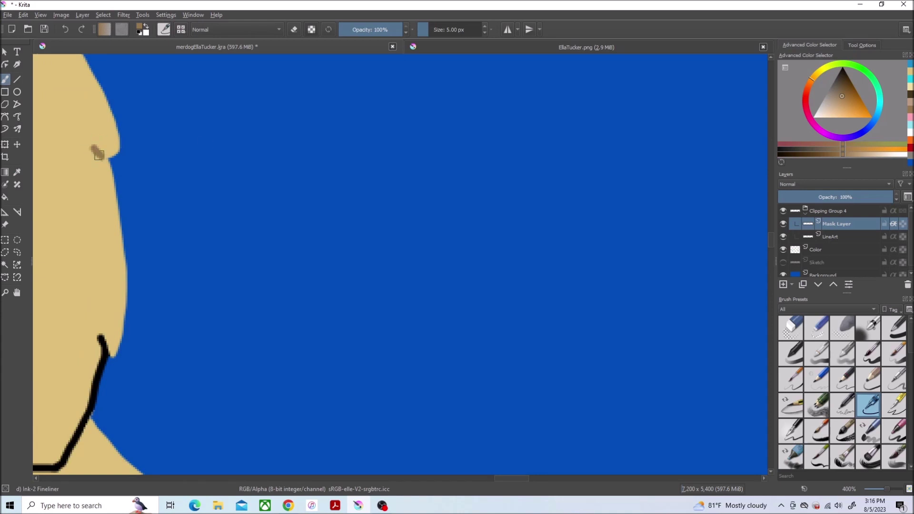
pyautogui.hscroll(-5, 97, 331)
pyautogui.moveTo(216, 220)
pyautogui.mouseDown()
pyautogui.moveTo(343, 381)
pyautogui.moveTo(465, 458)
pyautogui.mouseUp()
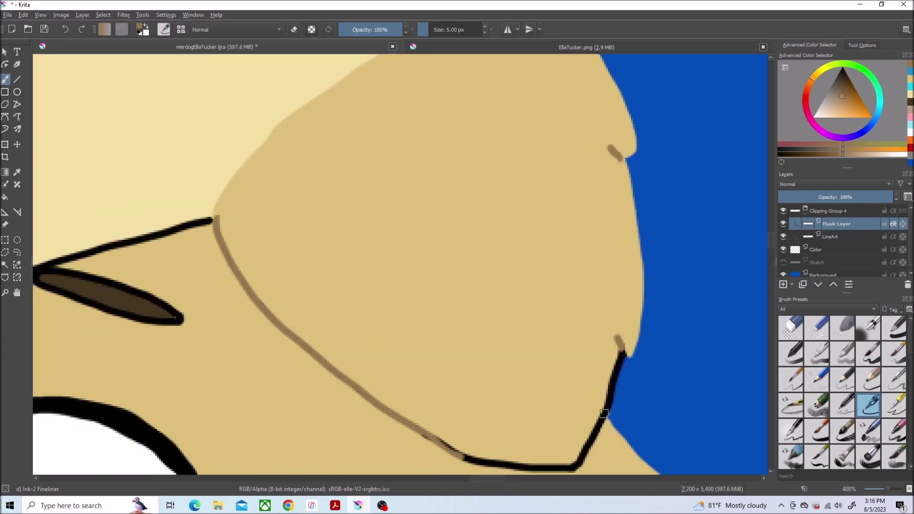
pyautogui.keyDown('ctrl'); pyautogui.click(622, 357); pyautogui.keyUp('ctrl')
pyautogui.moveTo(620, 352); pyautogui.dragTo(619, 376)
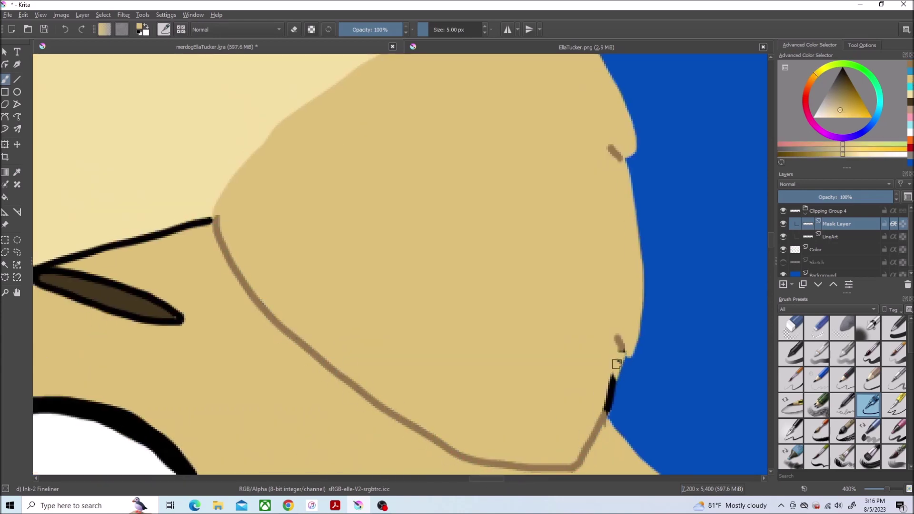
pyautogui.scroll(1, 163, 170)
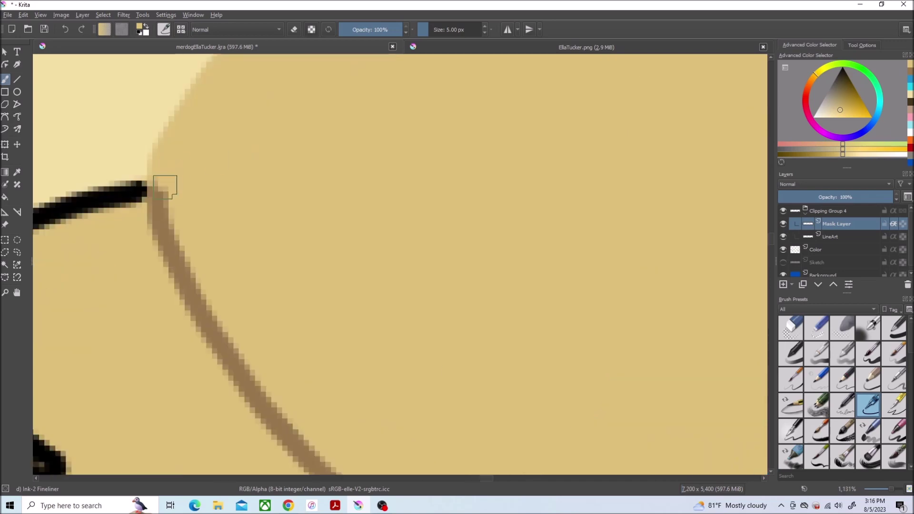
pyautogui.scroll(-5, 55, 96)
# Step: Paint over the head outline near the ear in light tan with the 40 px brush
pyautogui.keyDown('ctrl'); pyautogui.click(55, 96); pyautogui.keyUp('ctrl')
pyautogui.scroll(4, 54, 97)
pyautogui.press('/')
pyautogui.moveTo(417, 94)
pyautogui.mouseDown()
pyautogui.moveTo(553, 206)
pyautogui.moveTo(357, 204)
pyautogui.moveTo(167, 224)
pyautogui.moveTo(79, 367)
pyautogui.mouseUp()
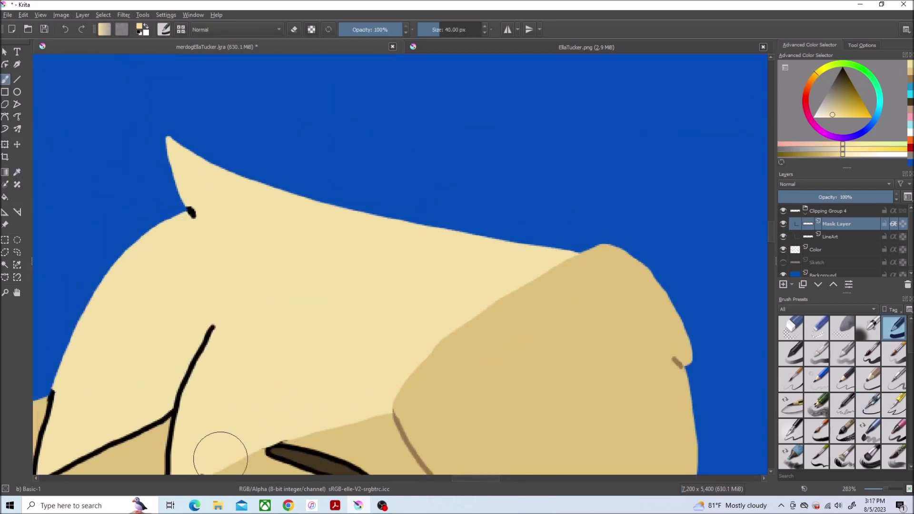
pyautogui.scroll(-3, 220, 458)
pyautogui.moveTo(262, 300); pyautogui.dragTo(134, 295)
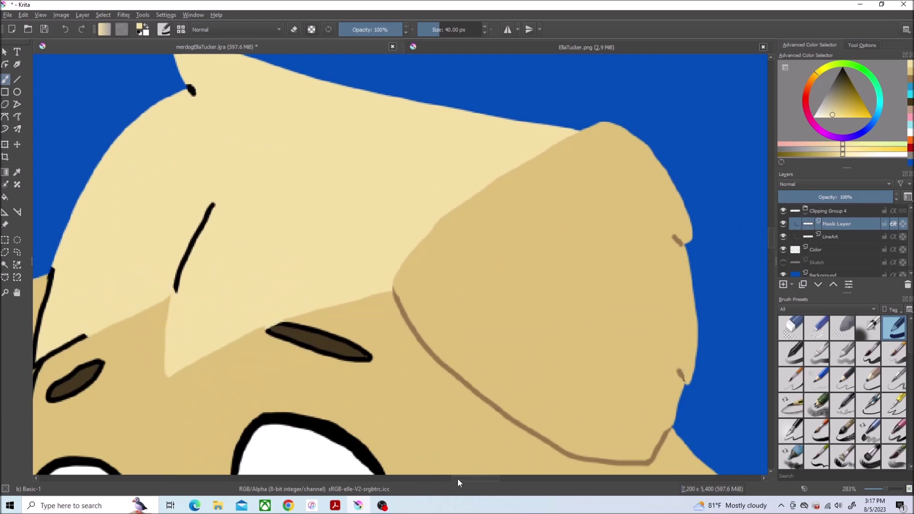
pyautogui.hscroll(-5, 458, 479)
pyautogui.moveTo(268, 350); pyautogui.dragTo(274, 298)
pyautogui.scroll(2, 249, 292)
pyautogui.scroll(-3, 249, 292)
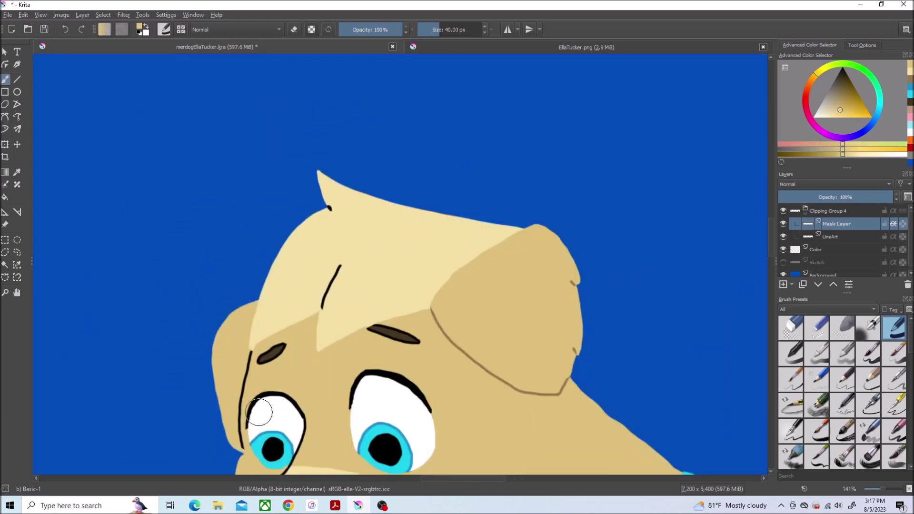
pyautogui.scroll(-2, 249, 292)
pyautogui.scroll(5, 129, 410)
# Step: Return to the 5 px brush and undo the short stroke on the eye's left edge
pyautogui.press('/')
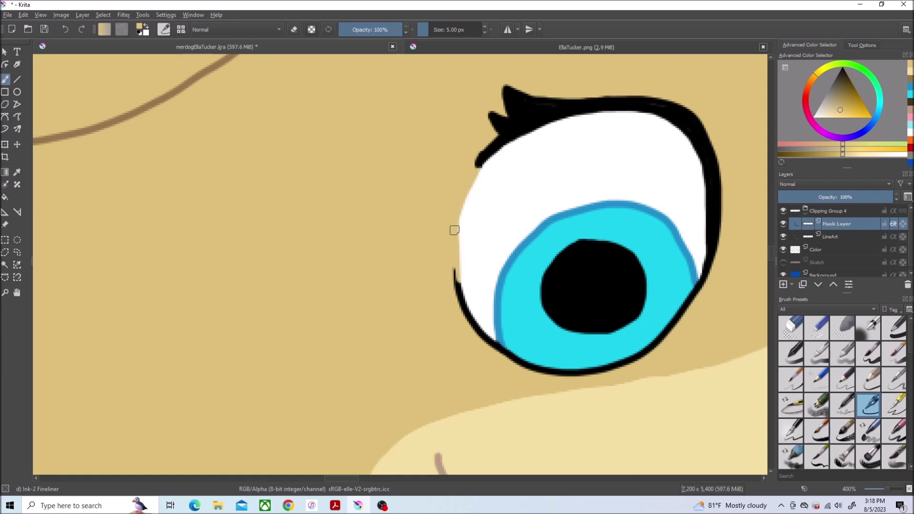
pyautogui.hotkey('ctrl', 'z')
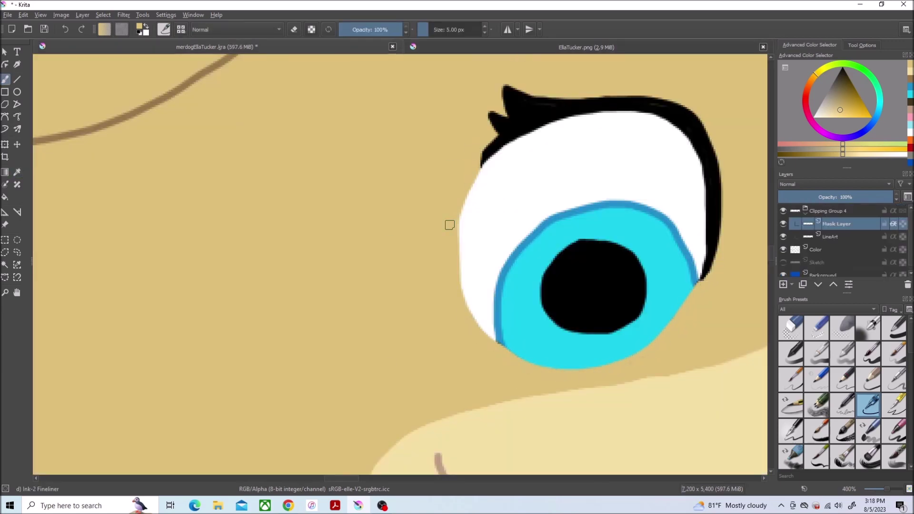
pyautogui.scroll(-3, 449, 224)
pyautogui.scroll(4, 538, 244)
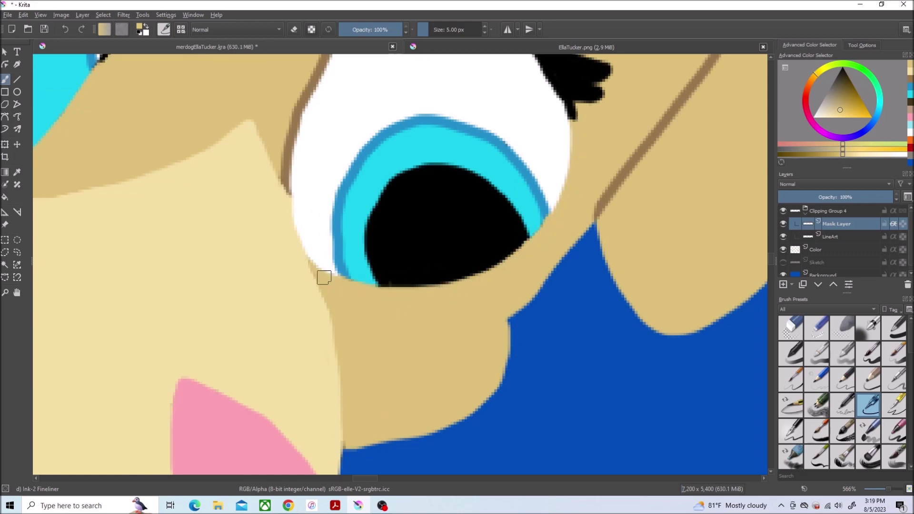
pyautogui.keyDown('ctrl'); pyautogui.click(398, 278); pyautogui.keyUp('ctrl')
pyautogui.scroll(-5, 451, 219)
pyautogui.scroll(4, 241, 269)
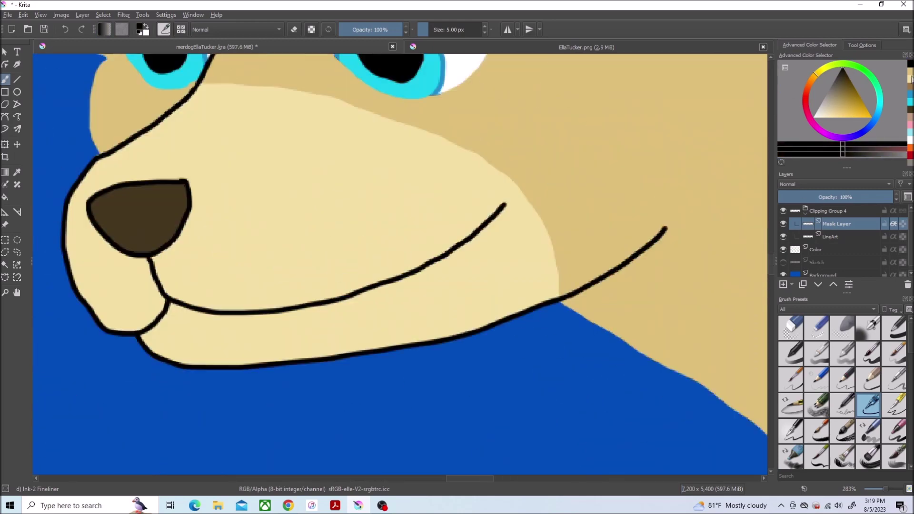
# Step: Paint over the lower jaw outline in cream with the broad Basic-1 brush
pyautogui.click(911, 82)
pyautogui.click(894, 328)
pyautogui.moveTo(545, 347)
pyautogui.mouseDown()
pyautogui.moveTo(221, 361)
pyautogui.moveTo(67, 159)
pyautogui.moveTo(62, 227)
pyautogui.mouseUp()
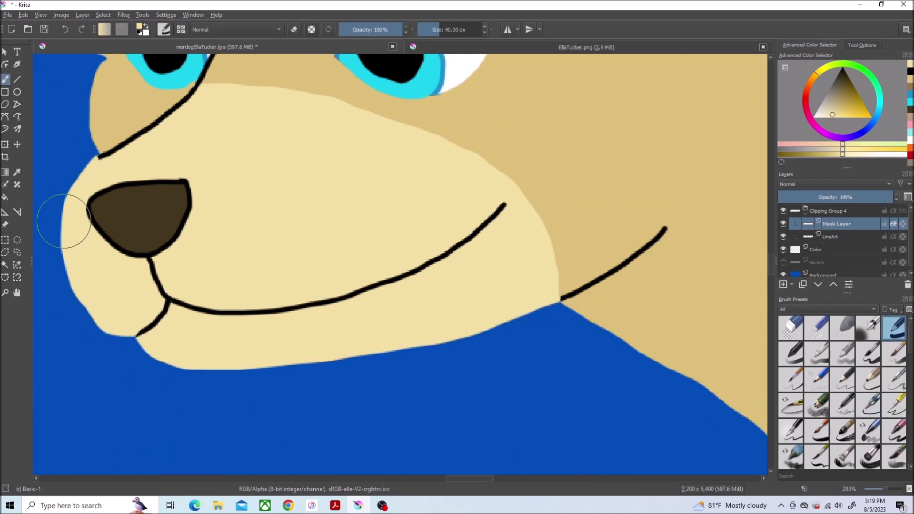
pyautogui.scroll(-4, 62, 227)
pyautogui.scroll(5, 468, 150)
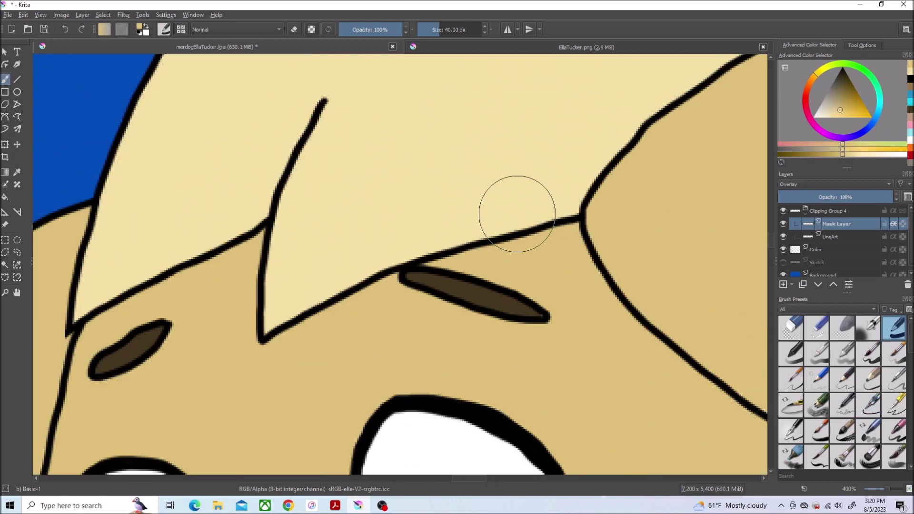
pyautogui.scroll(-2, 465, 243)
pyautogui.scroll(-4, 288, 235)
pyautogui.scroll(5, 203, 186)
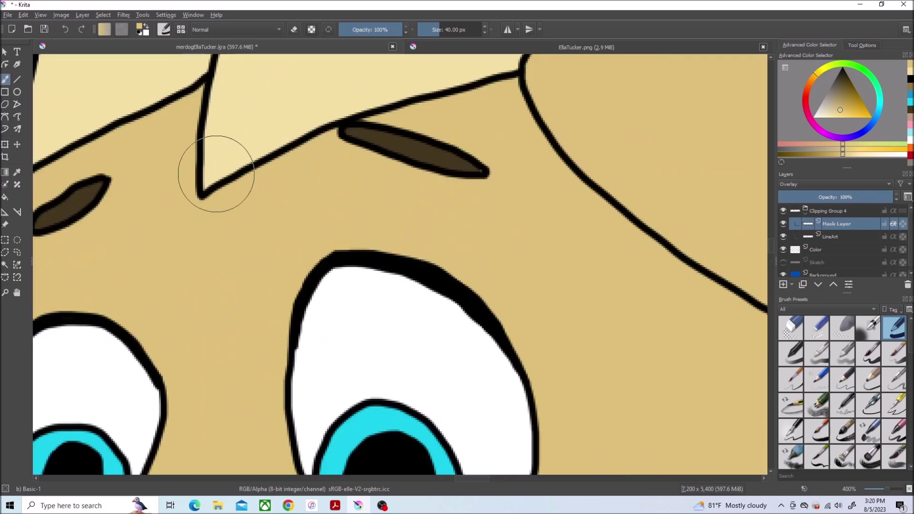
pyautogui.scroll(-2, 500, 163)
# Step: Switch back to the Ink-2 Fineliner, zoom out, and save the drawing
pyautogui.press('/')
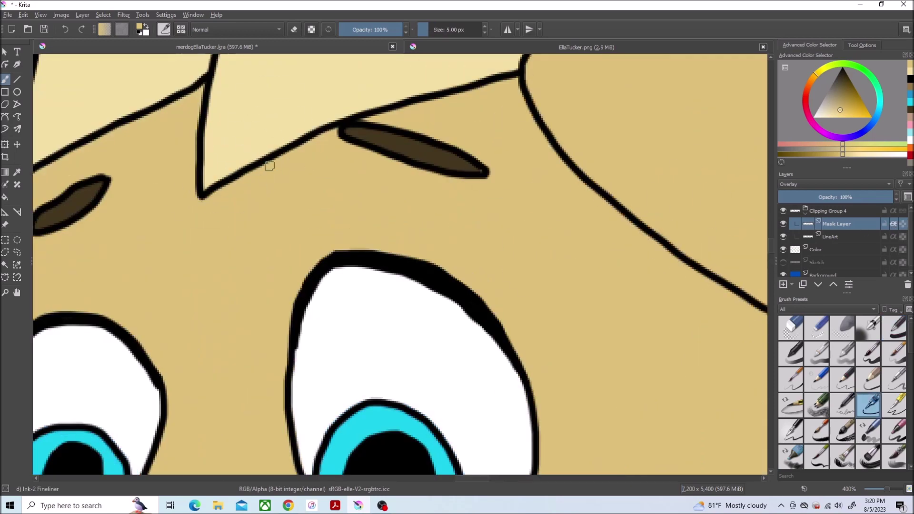
pyautogui.scroll(-4, 256, 167)
pyautogui.scroll(3, 325, 284)
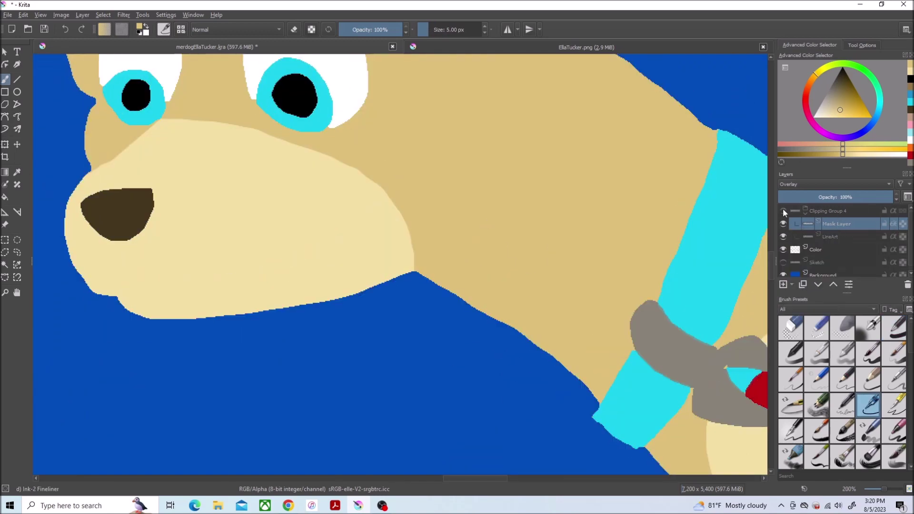
pyautogui.press('-')
pyautogui.press('-')
pyautogui.press('-')
pyautogui.hotkey('alt', 'f')
pyautogui.press('s')
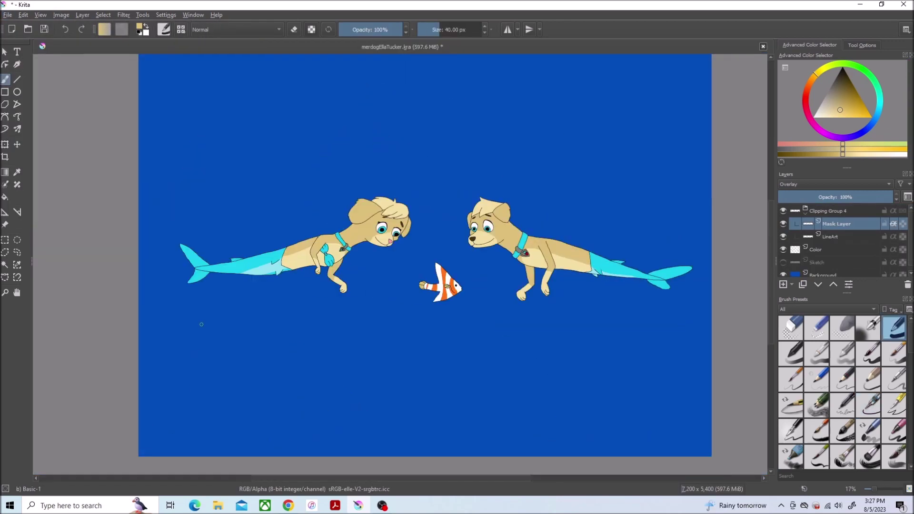
# Step: Add a new layer and name it Rocks
pyautogui.rightClick(836, 270)
pyautogui.click(83, 15)
pyautogui.moveTo(95, 57)
pyautogui.doubleClick(853, 270)
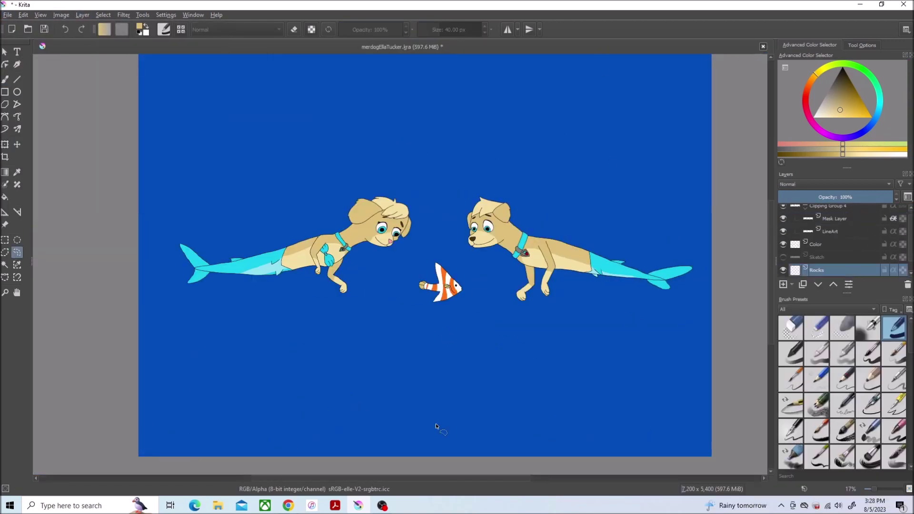
# Step: Lasso rock shapes at the lower right and lower left, fill both grey, then deselect
pyautogui.moveTo(719, 361); pyautogui.dragTo(691, 471)
pyautogui.moveTo(876, 118); pyautogui.dragTo(880, 111)
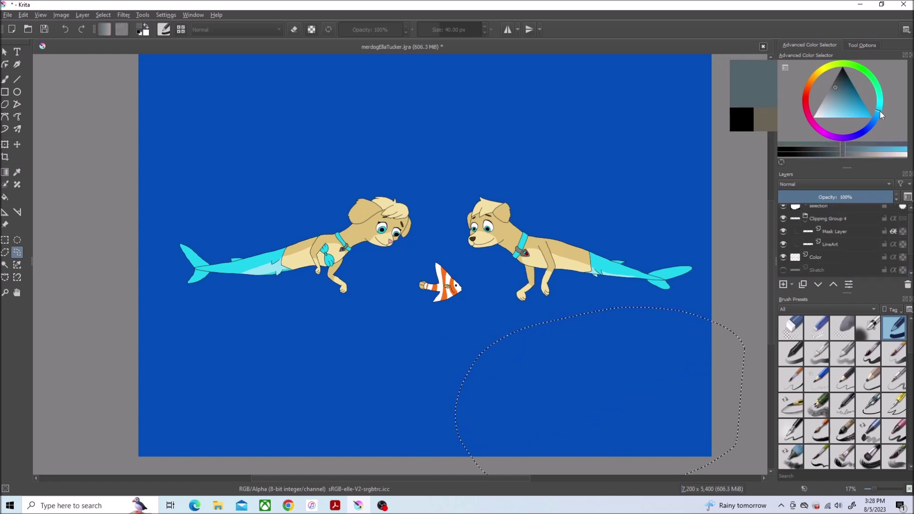
pyautogui.press('f')
pyautogui.click(566, 371)
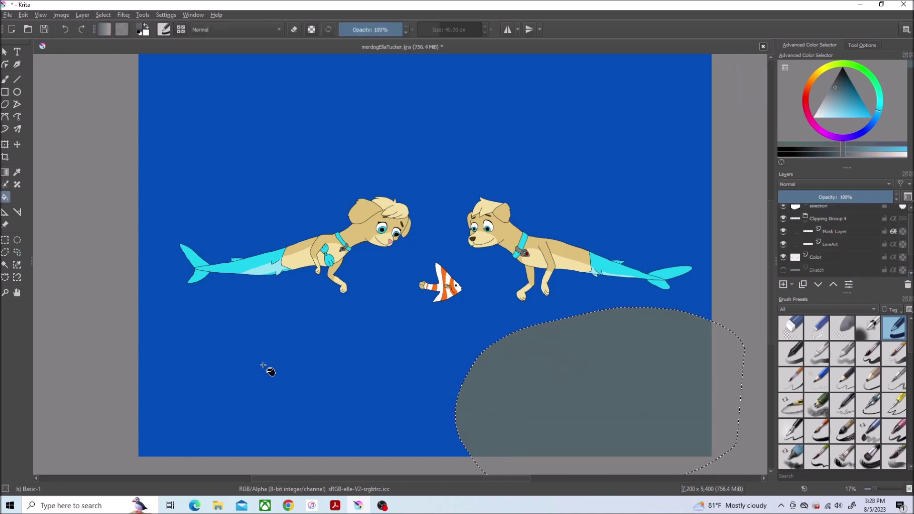
pyautogui.scroll(1, 838, 238)
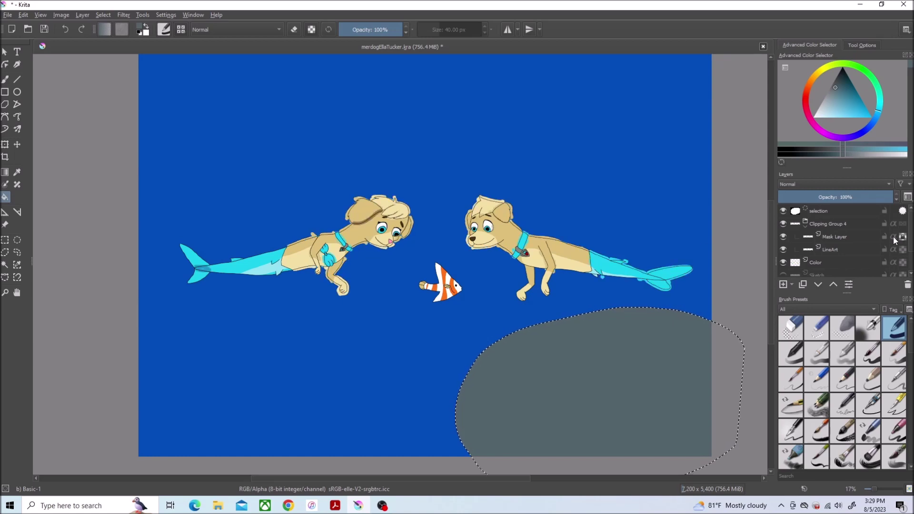
pyautogui.click(17, 253)
pyautogui.moveTo(68, 306)
pyautogui.mouseDown()
pyautogui.moveTo(398, 459)
pyautogui.moveTo(71, 333)
pyautogui.mouseUp()
pyautogui.press('f')
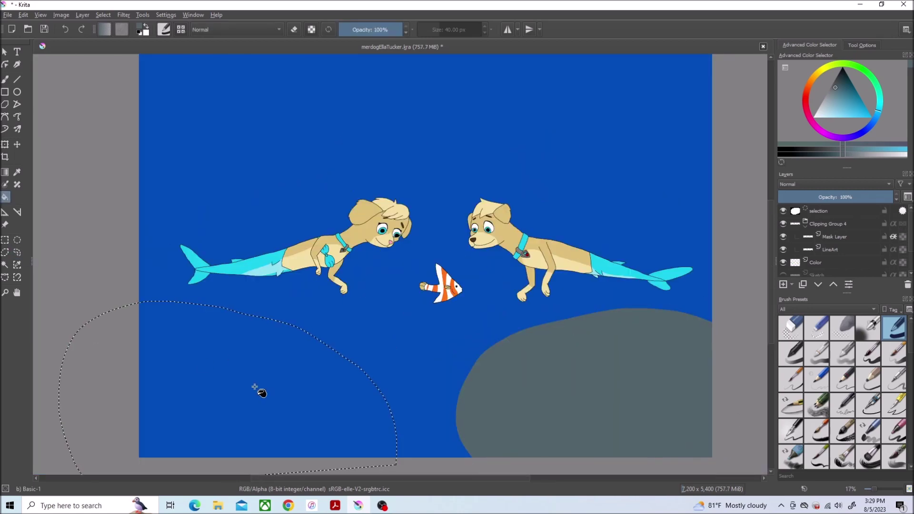
pyautogui.click(255, 387)
pyautogui.click(17, 253)
pyautogui.click(103, 15)
pyautogui.click(119, 32)
# Step: On the Background layer, sample the sea blue and adjust its shade
pyautogui.scroll(-1, 853, 267)
pyautogui.click(852, 270)
pyautogui.press('p')
pyautogui.click(286, 157)
pyautogui.click(103, 14)
pyautogui.click(865, 96)
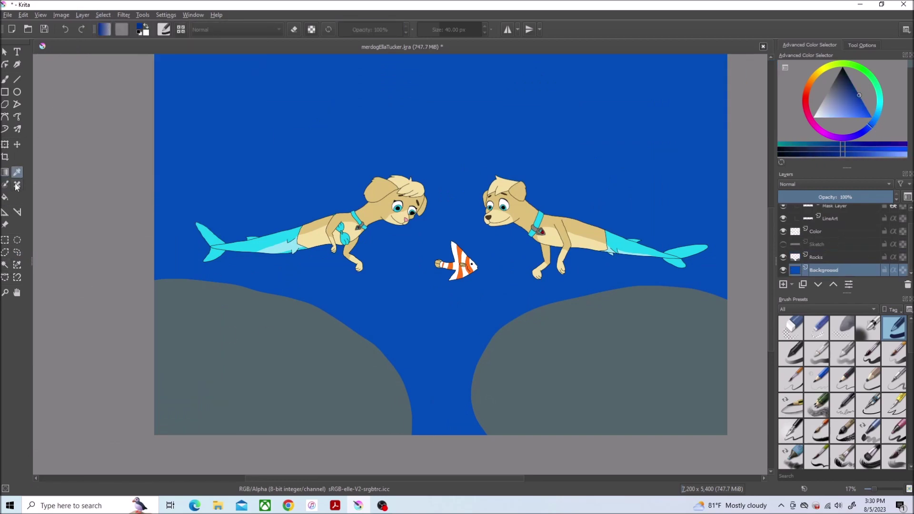
# Step: Drag a vertical blue gradient down the sea on the Background layer
pyautogui.click(5, 172)
pyautogui.moveTo(449, 126); pyautogui.dragTo(447, 395)
pyautogui.scroll(1, 772, 257)
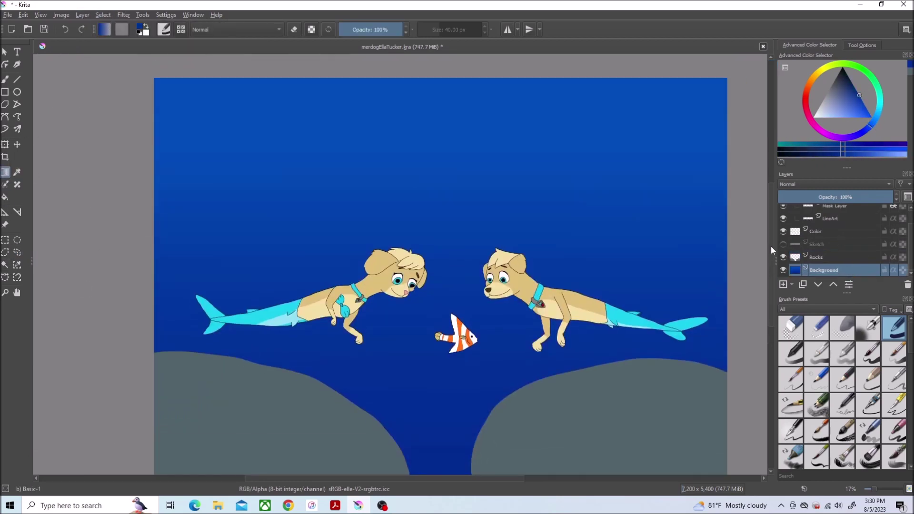
# Step: Airbrush a soft light-blue band across the upper right using an enlarged Airbrush Soft
pyautogui.click(869, 328)
pyautogui.click(858, 112)
pyautogui.click(5, 81)
pyautogui.moveTo(643, 96)
pyautogui.mouseDown()
pyautogui.moveTo(693, 122)
pyautogui.moveTo(684, 153)
pyautogui.moveTo(636, 163)
pyautogui.moveTo(548, 119)
pyautogui.moveTo(613, 139)
pyautogui.mouseUp()
pyautogui.hotkey('ctrl', 'z')
pyautogui.hotkey('ctrl', 'z')
pyautogui.hotkey('ctrl', 'z')
pyautogui.press(']')
pyautogui.press(']')
pyautogui.press(']')
pyautogui.press(']')
pyautogui.moveTo(432, 112)
pyautogui.mouseDown()
pyautogui.moveTo(612, 98)
pyautogui.moveTo(479, 78)
pyautogui.moveTo(667, 95)
pyautogui.moveTo(500, 123)
pyautogui.moveTo(619, 110)
pyautogui.moveTo(462, 73)
pyautogui.moveTo(409, 95)
pyautogui.moveTo(686, 105)
pyautogui.moveTo(476, 88)
pyautogui.mouseUp()
pyautogui.press('+')
pyautogui.press('+')
pyautogui.scroll(1, 881, 225)
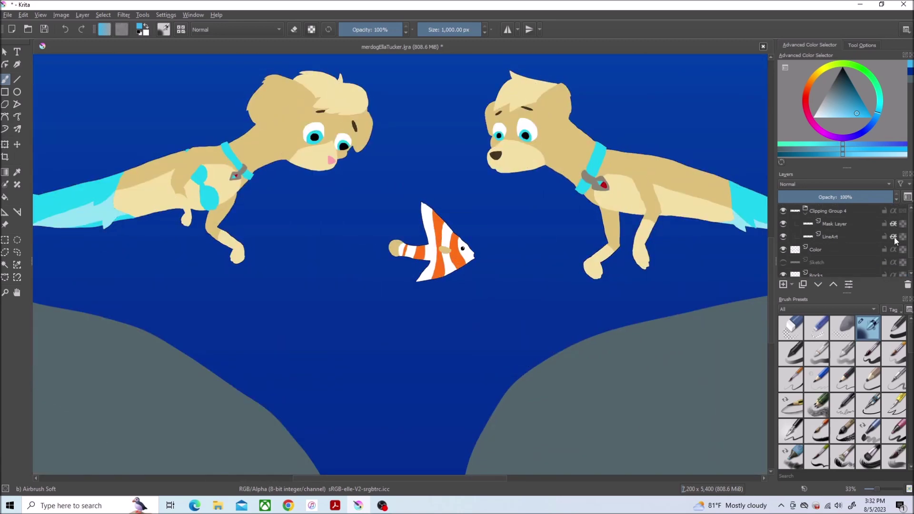
# Step: Pick red with the Basic-1 brush and add a colour layer above Rocks
pyautogui.scroll(-1, 666, 295)
pyautogui.click(894, 328)
pyautogui.click(810, 89)
pyautogui.moveTo(810, 89); pyautogui.dragTo(807, 96)
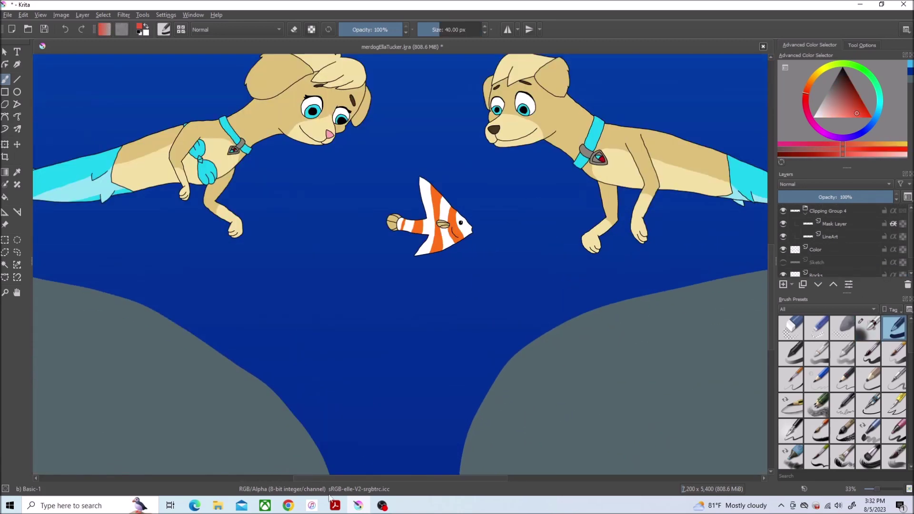
pyautogui.hscroll(5, 367, 459)
pyautogui.rightClick(816, 257)
pyautogui.click(809, 331)
pyautogui.click(83, 15)
pyautogui.click(110, 70)
# Step: Paint a branching red coral with trunk, side branches and forks on the right rock
pyautogui.press('+')
pyautogui.moveTo(377, 357); pyautogui.dragTo(398, 342)
pyautogui.moveTo(394, 228)
pyautogui.mouseDown()
pyautogui.moveTo(379, 357)
pyautogui.moveTo(411, 358)
pyautogui.moveTo(478, 245)
pyautogui.mouseUp()
pyautogui.moveTo(403, 350)
pyautogui.mouseDown()
pyautogui.moveTo(431, 301)
pyautogui.moveTo(440, 225)
pyautogui.mouseUp()
pyautogui.moveTo(406, 288)
pyautogui.mouseDown()
pyautogui.moveTo(364, 259)
pyautogui.moveTo(357, 286)
pyautogui.mouseUp()
pyautogui.moveTo(452, 276); pyautogui.dragTo(488, 260)
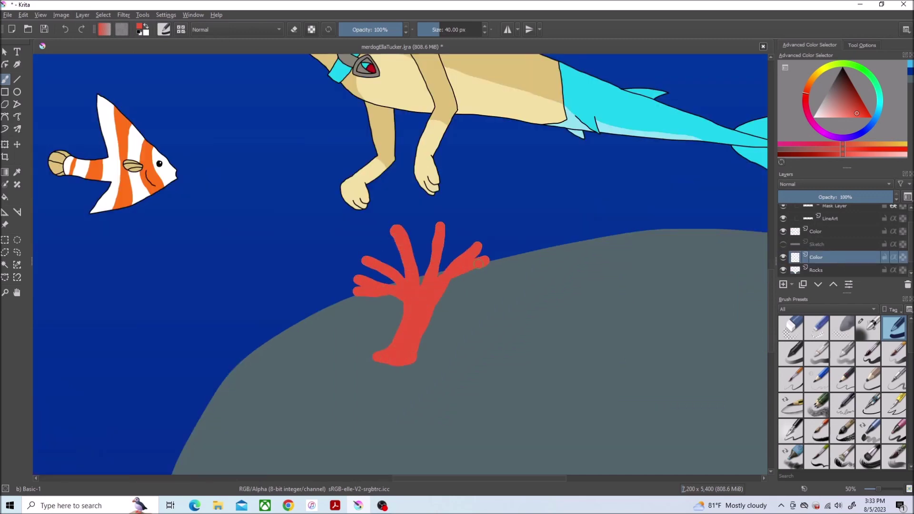
pyautogui.moveTo(431, 262); pyautogui.dragTo(421, 232)
pyautogui.moveTo(389, 240); pyautogui.dragTo(405, 265)
# Step: Paint a second coral at upper right with branches rising up and reaching left
pyautogui.press('-')
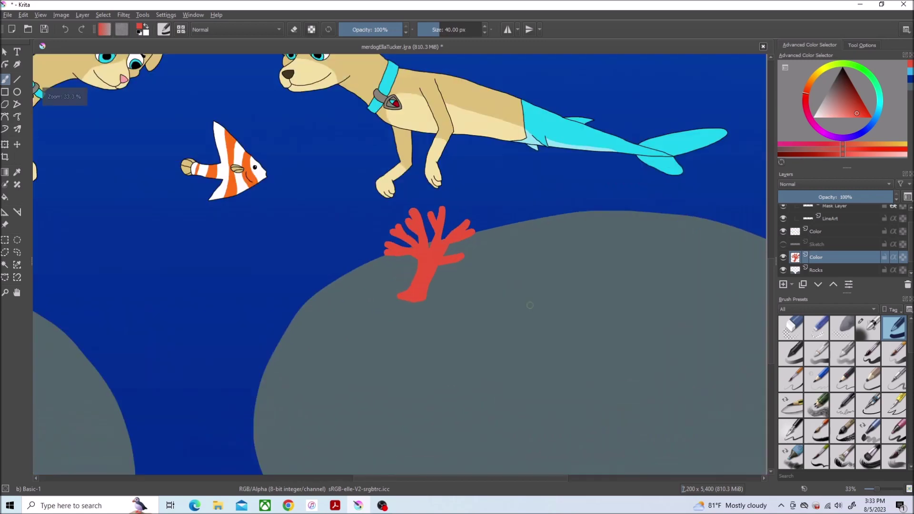
pyautogui.press('+')
pyautogui.moveTo(665, 211); pyautogui.dragTo(710, 204)
pyautogui.moveTo(615, 104); pyautogui.dragTo(712, 99)
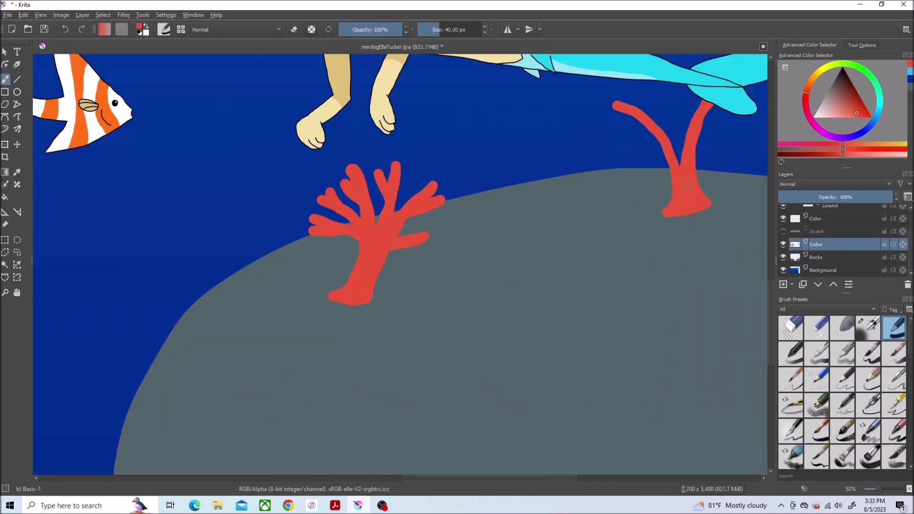
pyautogui.moveTo(684, 162); pyautogui.dragTo(641, 82)
pyautogui.moveTo(678, 164); pyautogui.dragTo(676, 84)
pyautogui.moveTo(659, 129); pyautogui.dragTo(612, 125)
pyautogui.moveTo(650, 138); pyautogui.dragTo(615, 142)
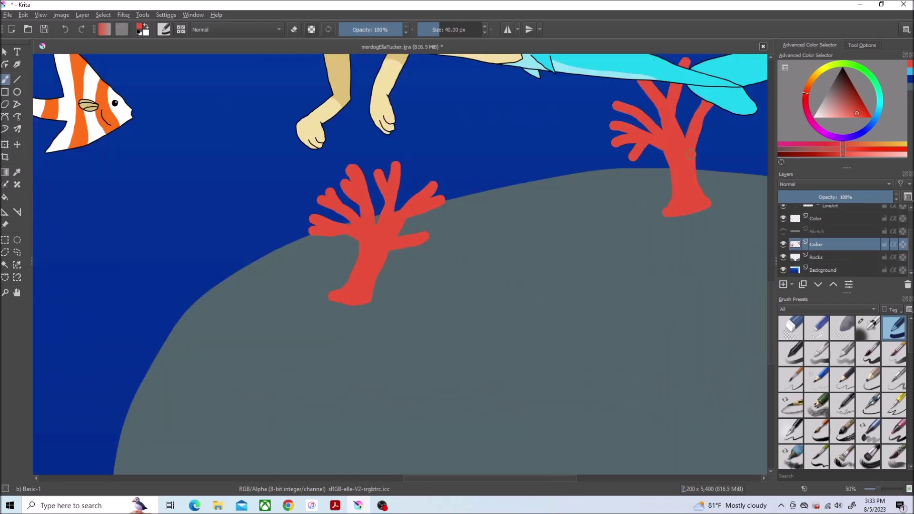
# Step: Paint a solid red coral with a base and three branches on the left rock
pyautogui.press('-')
pyautogui.moveTo(245, 254); pyautogui.dragTo(430, 101)
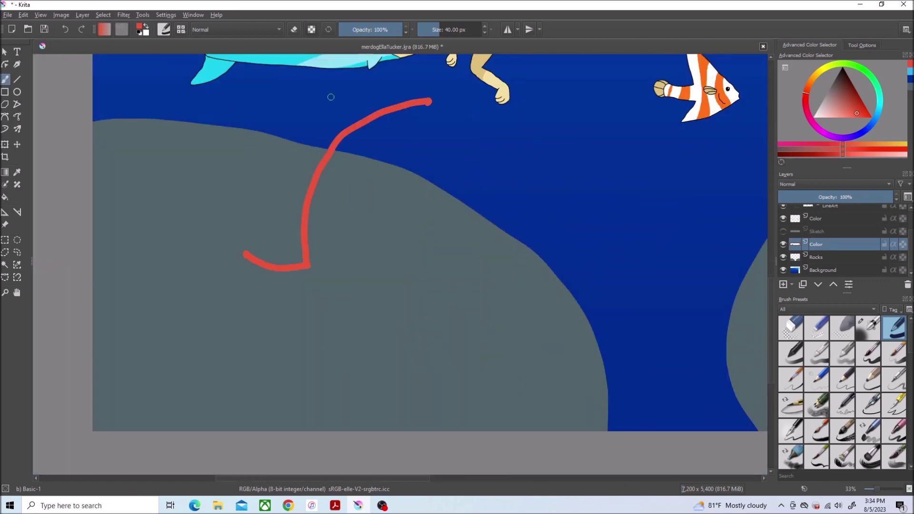
pyautogui.moveTo(245, 254); pyautogui.dragTo(219, 98)
pyautogui.moveTo(329, 143)
pyautogui.mouseDown()
pyautogui.moveTo(286, 215)
pyautogui.moveTo(295, 252)
pyautogui.moveTo(272, 259)
pyautogui.moveTo(276, 179)
pyautogui.mouseUp()
pyautogui.moveTo(286, 88); pyautogui.dragTo(286, 177)
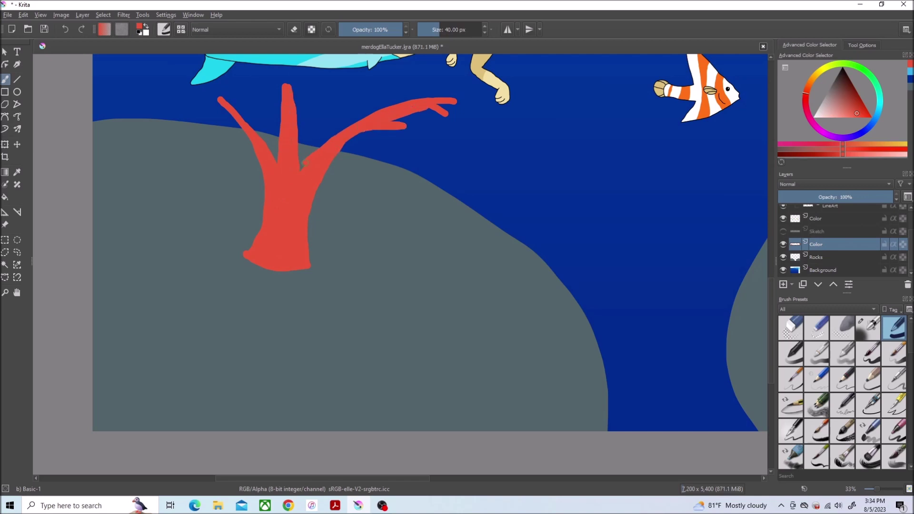
pyautogui.moveTo(325, 147); pyautogui.dragTo(314, 114)
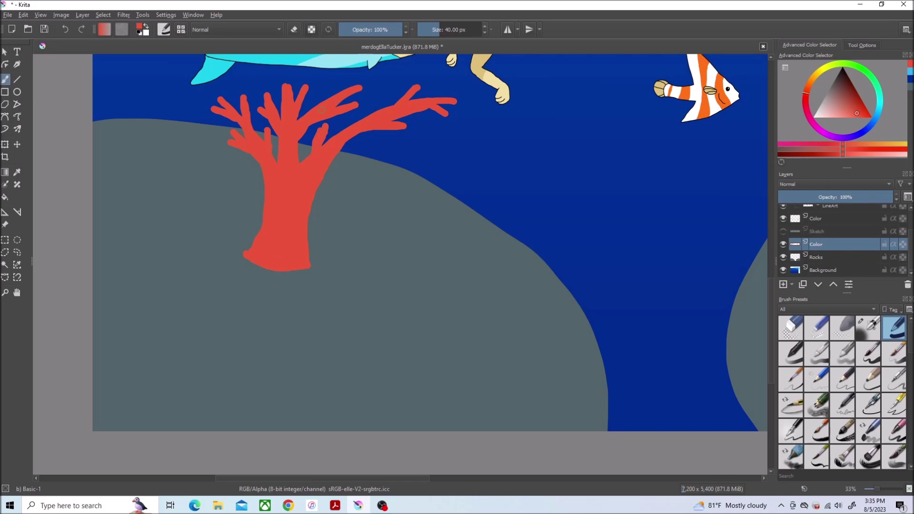
pyautogui.scroll(-5, 331, 96)
pyautogui.scroll(3, 331, 97)
# Step: Add a clipping mask layer to Rocks, pick green and select Airbrush Soft at 1000 px
pyautogui.rightClick(885, 257)
pyautogui.click(690, 423)
pyautogui.click(879, 91)
pyautogui.scroll(-5, 401, 190)
pyautogui.click(869, 328)
pyautogui.scroll(3, 440, 174)
# Step: Spray soft green airbrush over the tops of the right and left rocks
pyautogui.moveTo(439, 174); pyautogui.dragTo(643, 152)
pyautogui.hscroll(-6, 604, 250)
pyautogui.moveTo(604, 250); pyautogui.dragTo(536, 188)
pyautogui.scroll(2, 874, 255)
pyautogui.scroll(-3, 662, 273)
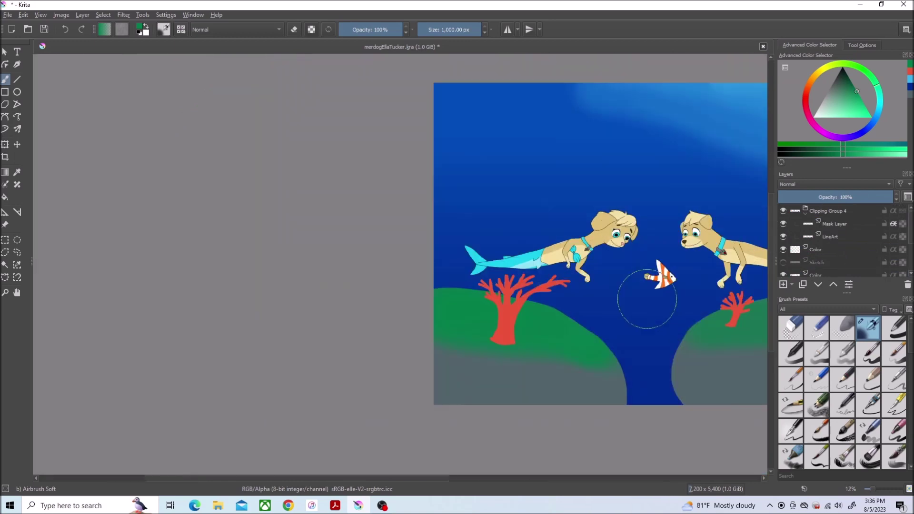
pyautogui.scroll(-1, 662, 273)
pyautogui.hotkey('ctrl', 't')
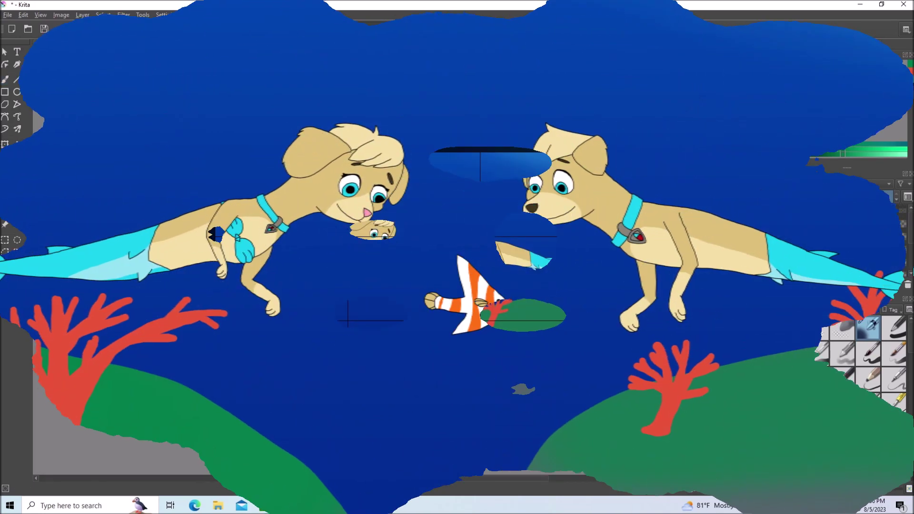